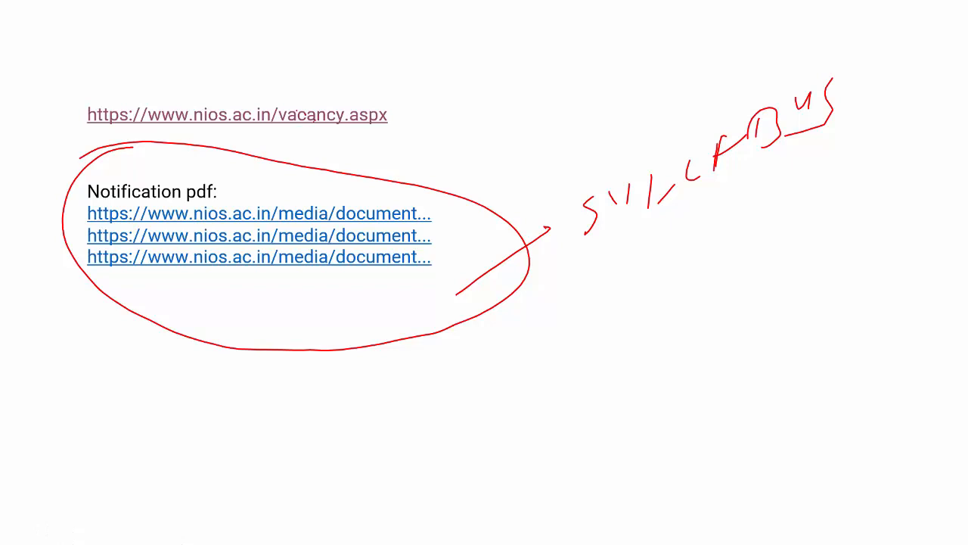
# Circle the vacancy page link in red pen ink, then end the slideshow and discard the ink
pyautogui.moveTo(353, 82)
pyautogui.mouseDown()
pyautogui.moveTo(244, 64)
pyautogui.moveTo(364, 167)
pyautogui.moveTo(231, 84)
pyautogui.mouseUp()
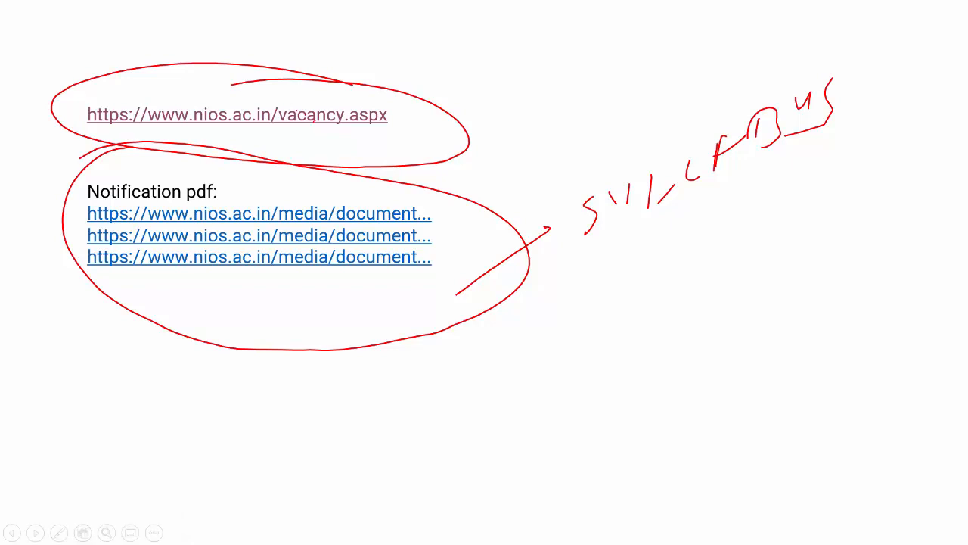
pyautogui.press('Escape')
pyautogui.press('Tab')
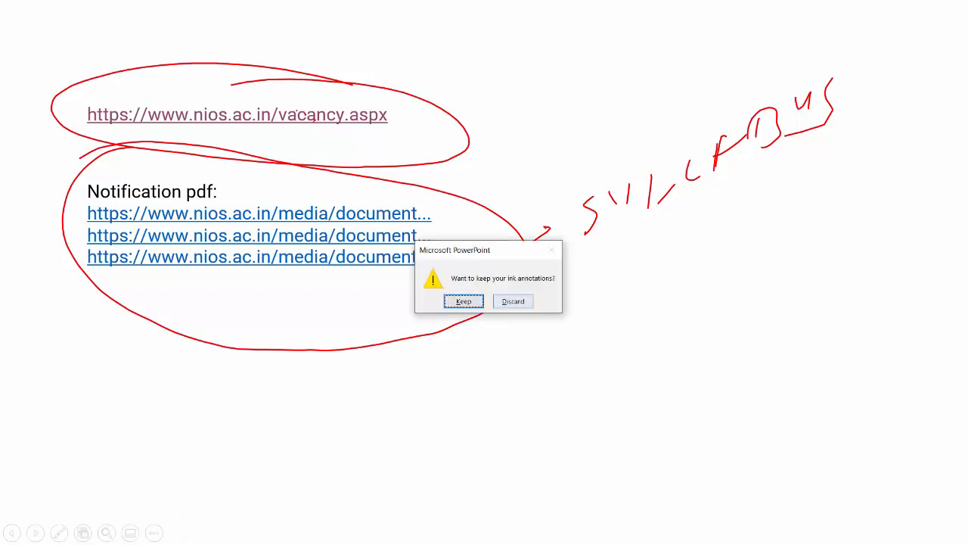
pyautogui.press('Return')
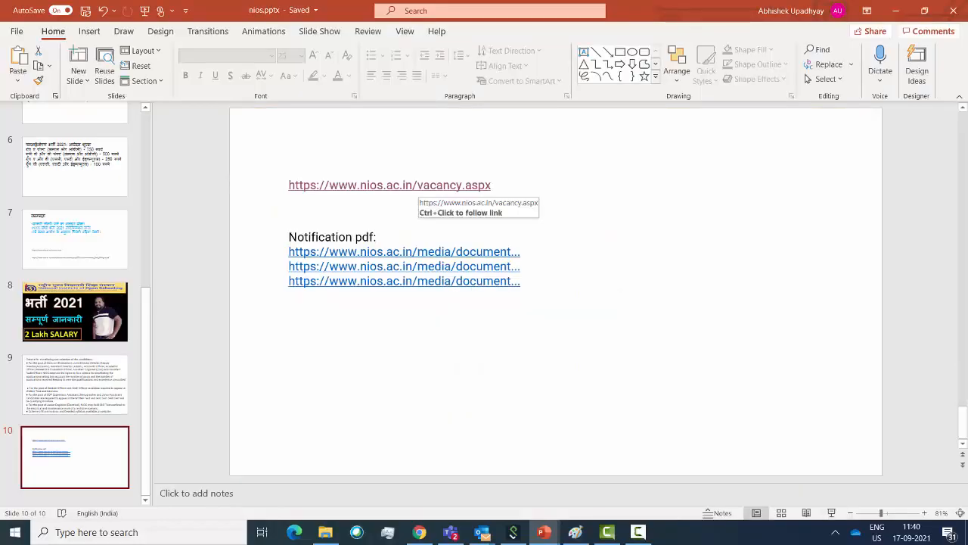
# Follow the vacancy link to the recruitment portal and choose 'Apply Now (Direct)' for September 2021
pyautogui.keyDown('ctrl'); pyautogui.click(414, 186); pyautogui.keyUp('ctrl')
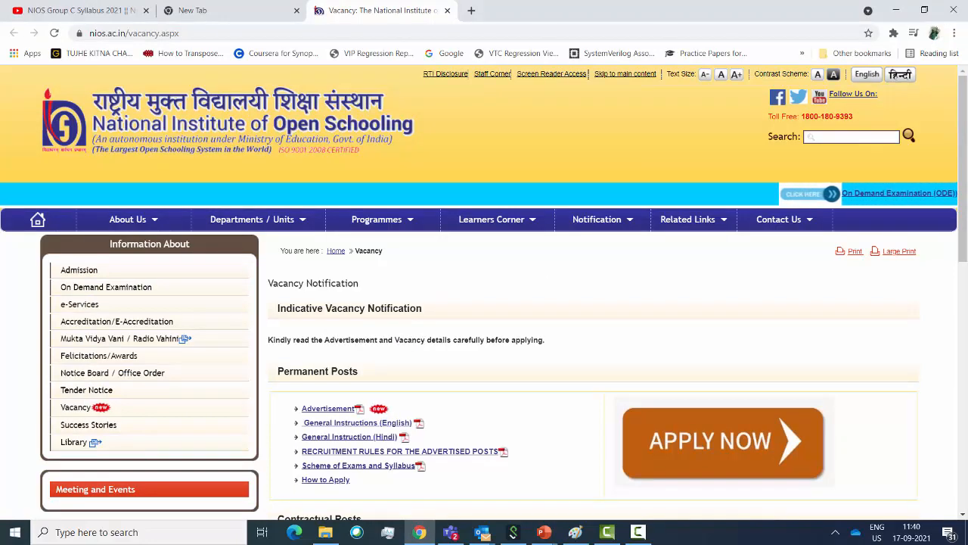
pyautogui.scroll(-1, 484, 303)
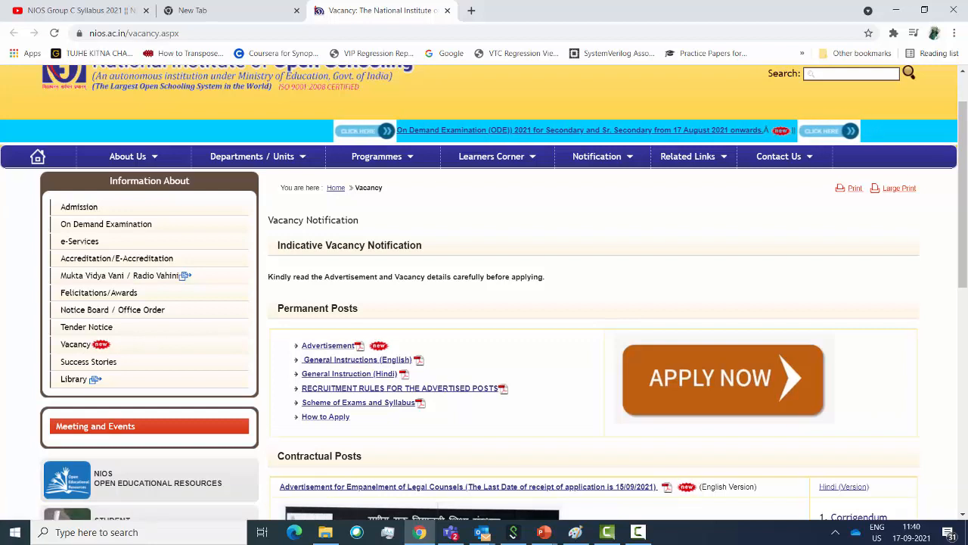
pyautogui.click(722, 380)
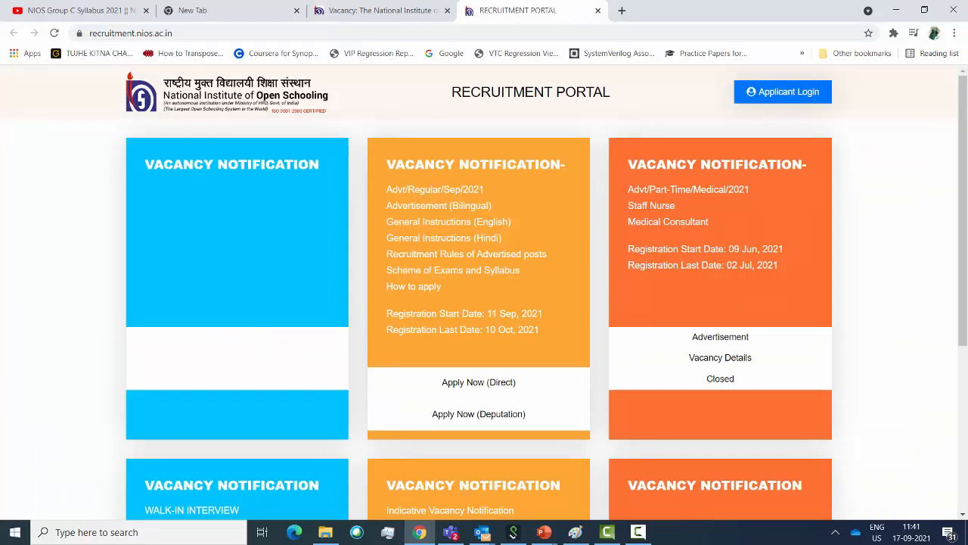
pyautogui.scroll(-1, 720, 337)
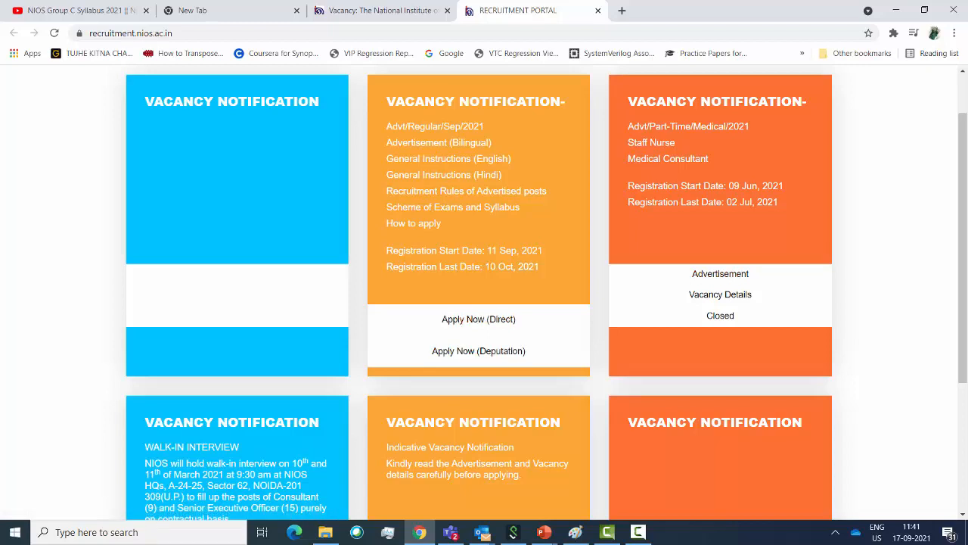
pyautogui.click(478, 318)
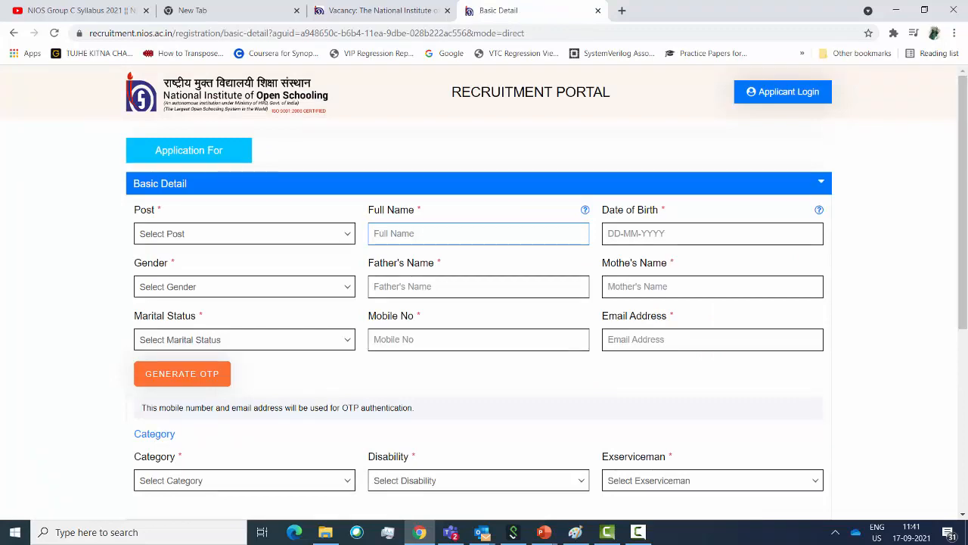
# Select Stenographer as the post applied for
pyautogui.scroll(-3, 484, 302)
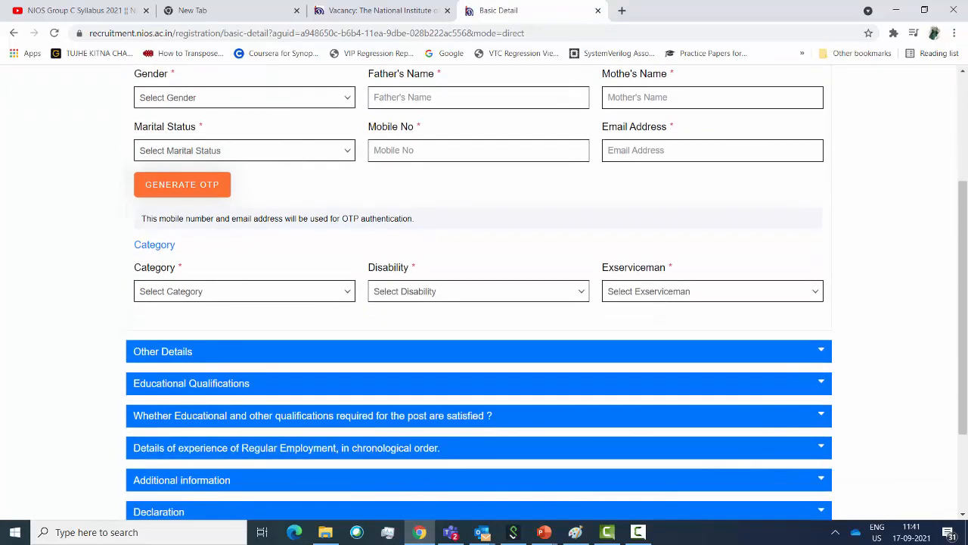
pyautogui.scroll(2, 484, 302)
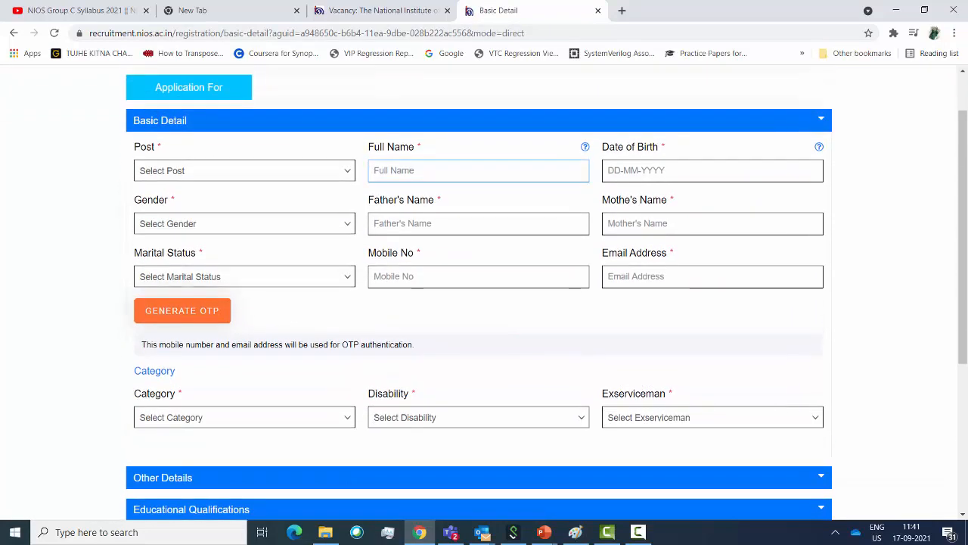
pyautogui.click(244, 171)
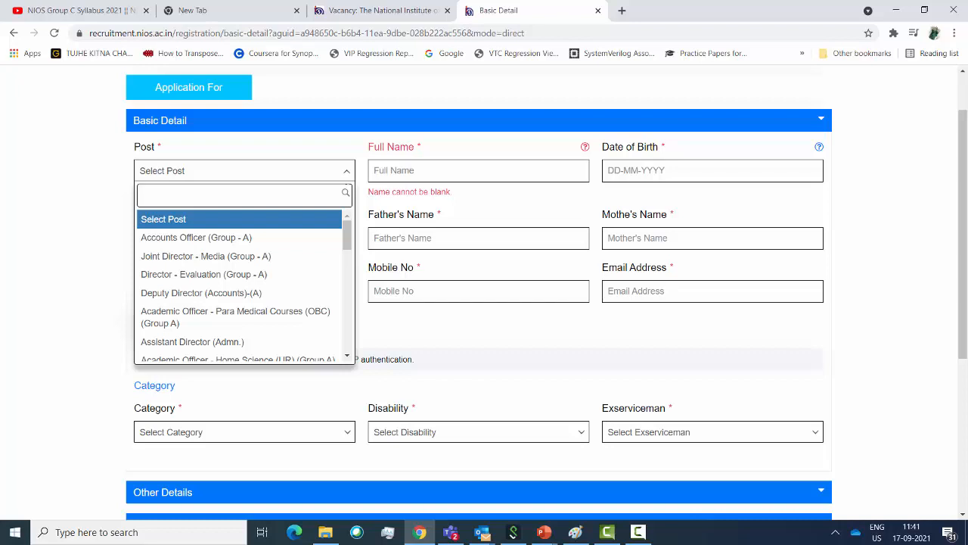
pyautogui.press('Down')
pyautogui.press('Down')
pyautogui.press('Down')
pyautogui.press('Down')
pyautogui.press('Down')
pyautogui.press('Down')
pyautogui.press('Down')
pyautogui.press('Down')
pyautogui.press('Down')
pyautogui.press('Down')
pyautogui.press('Down')
pyautogui.press('Down')
pyautogui.press('Down')
pyautogui.press('Down')
pyautogui.press('Down')
pyautogui.press('Down')
pyautogui.press('Down')
pyautogui.press('Down')
pyautogui.press('Down')
pyautogui.press('Down')
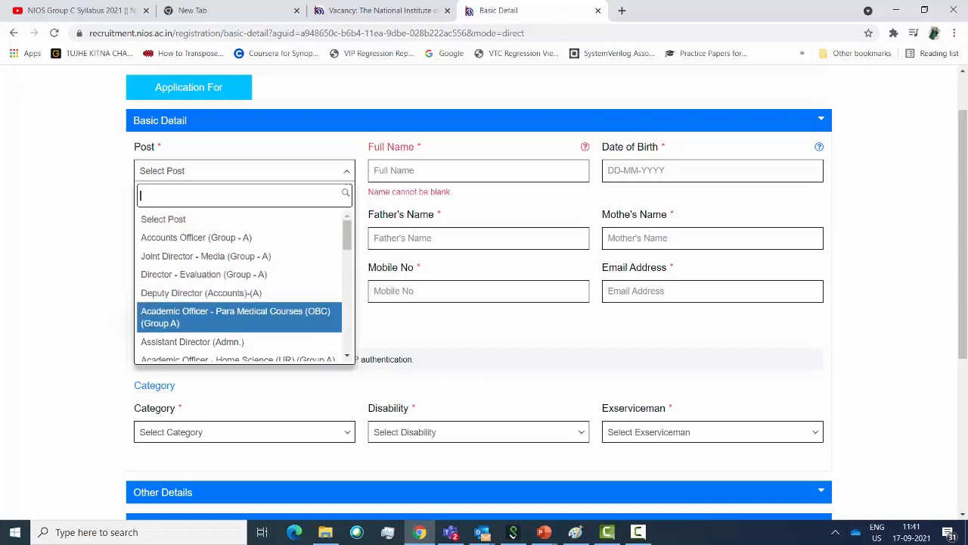
pyautogui.press('Up')
pyautogui.press('Up')
pyautogui.press('Up')
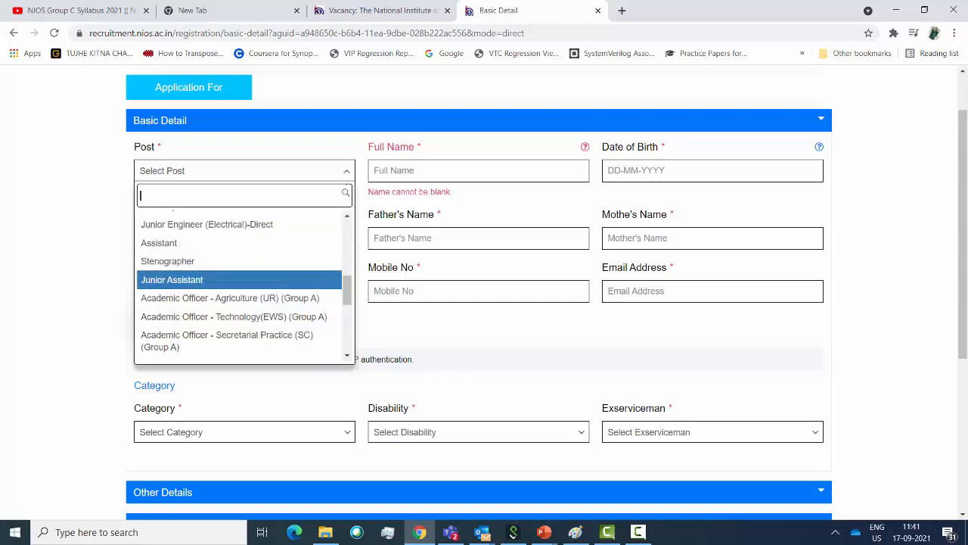
pyautogui.press('Return')
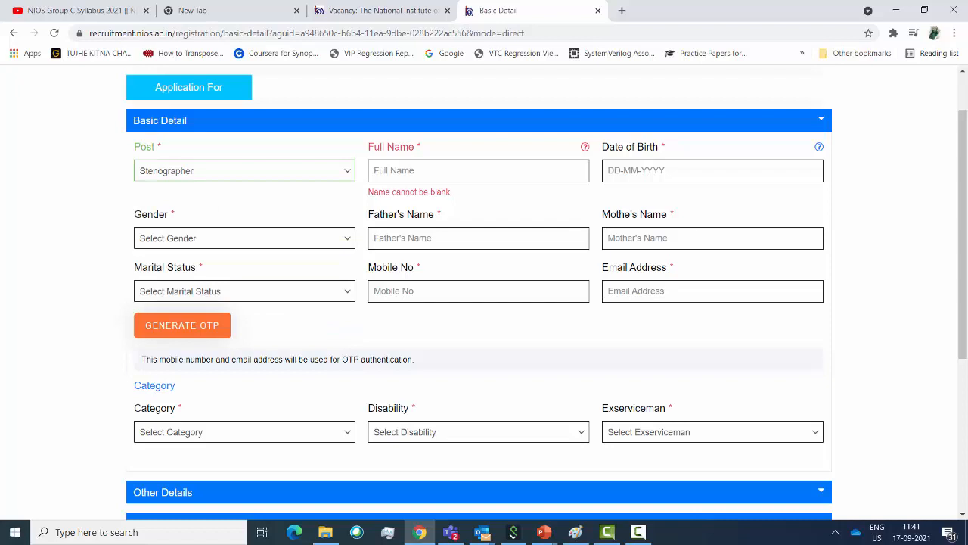
# Enter the applicant's full name in the Full Name field
pyautogui.press('Tab')
pyautogui.write('Abhishek')
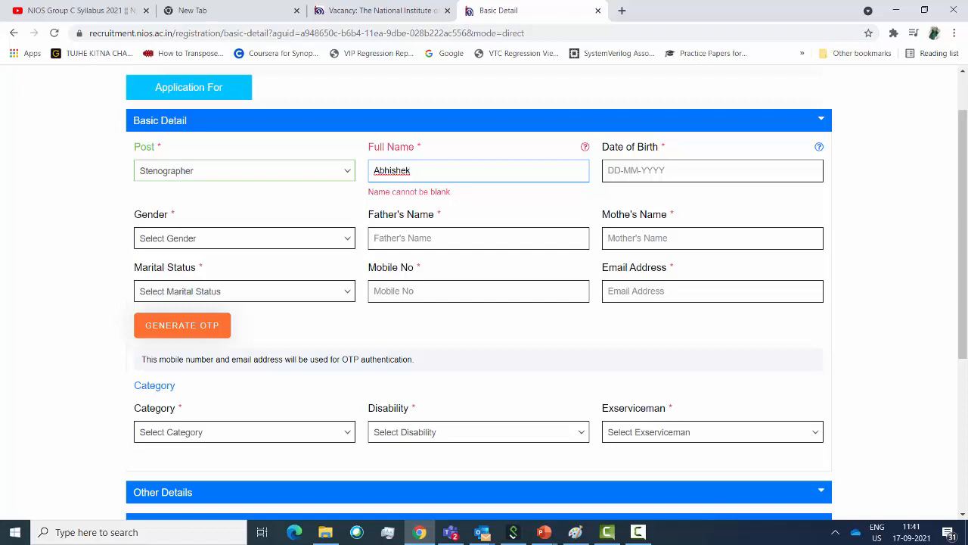
pyautogui.press('Tab')
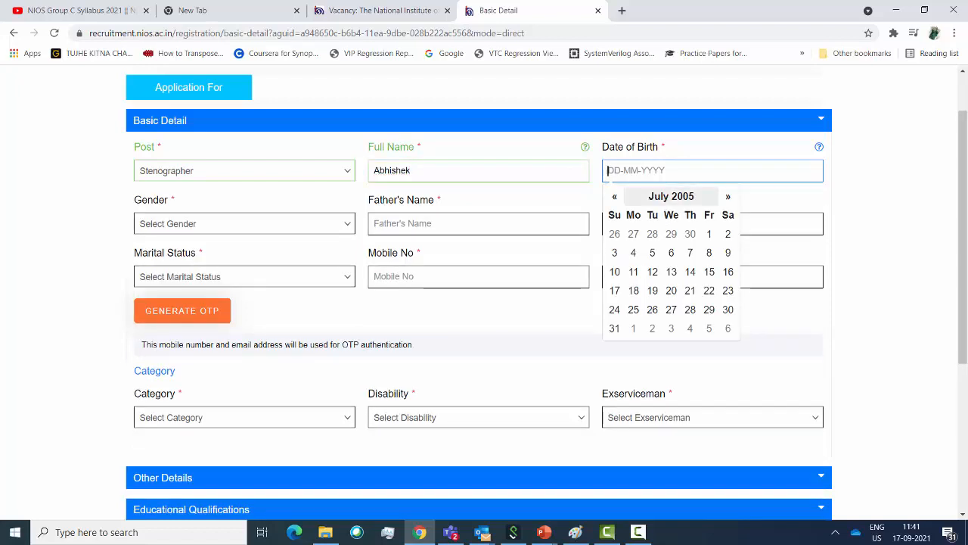
# Set the date of birth to 2 March 1986 in the calendar
pyautogui.click(671, 197)
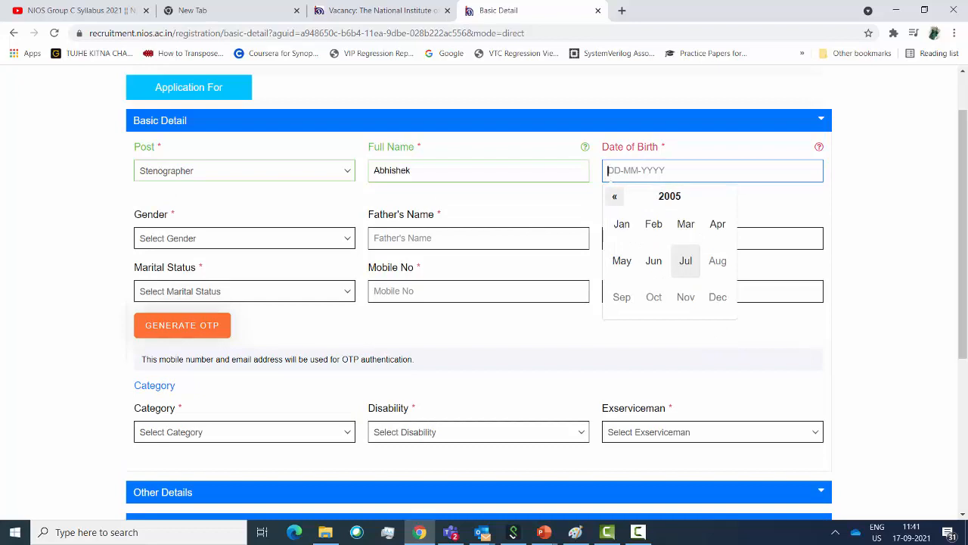
pyautogui.click(614, 197)
pyautogui.tripleClick(614, 196)
pyautogui.doubleClick(614, 197)
pyautogui.doubleClick(614, 197)
pyautogui.doubleClick(614, 197)
pyautogui.doubleClick(615, 197)
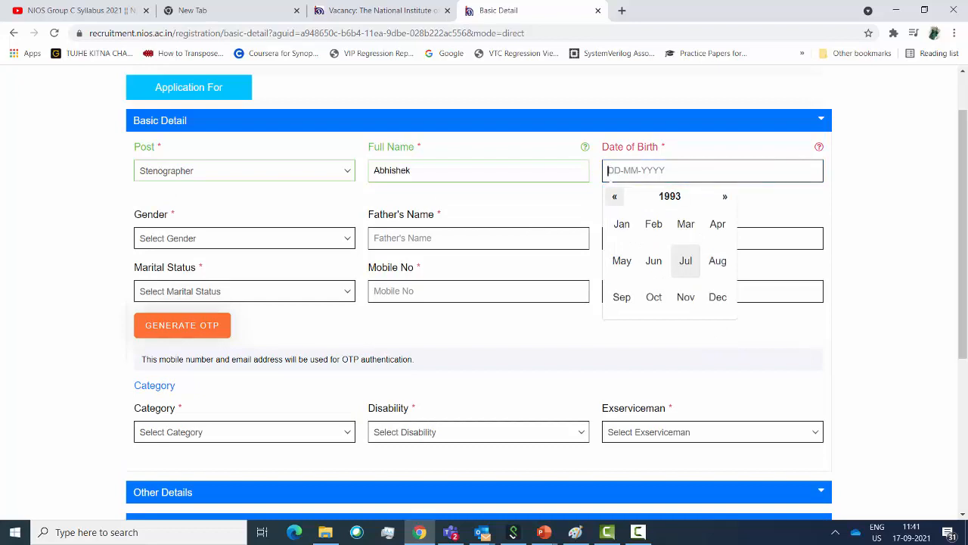
pyautogui.tripleClick(614, 196)
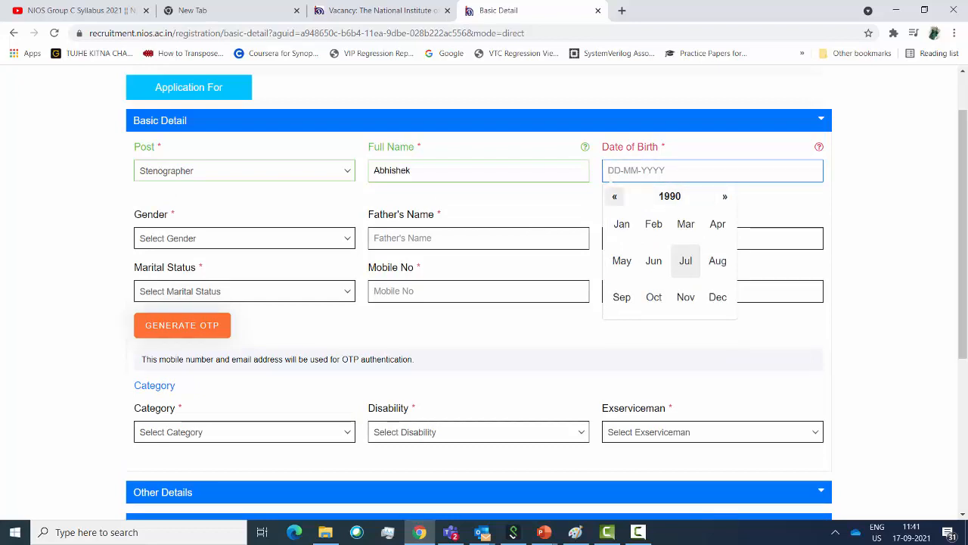
pyautogui.doubleClick(614, 196)
pyautogui.doubleClick(614, 196)
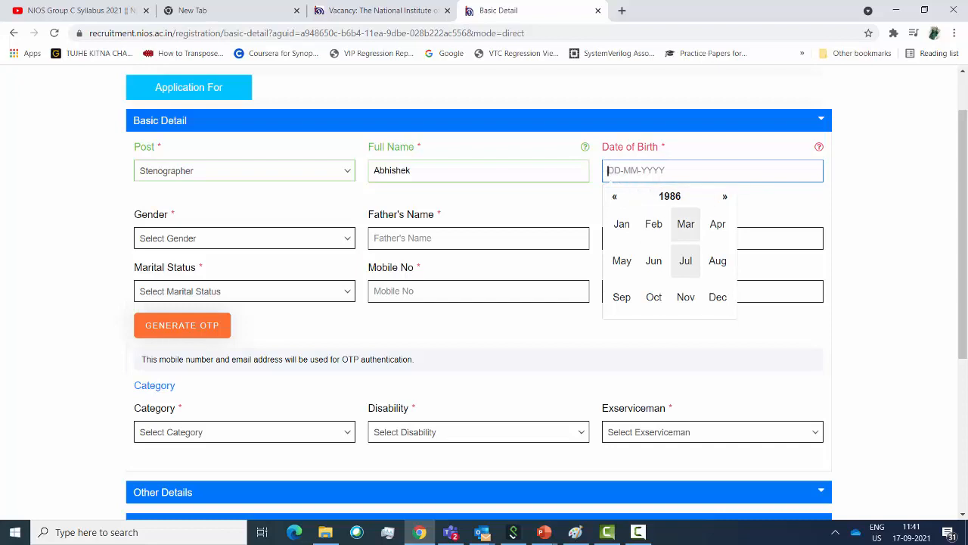
pyautogui.click(686, 224)
pyautogui.click(614, 252)
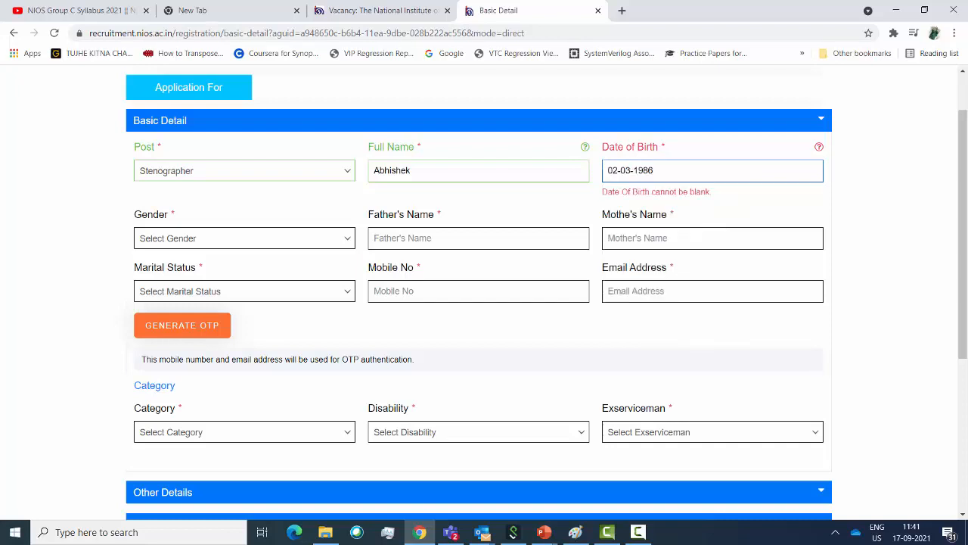
# Choose Male as the gender and enter the father's and mother's names
pyautogui.click(245, 224)
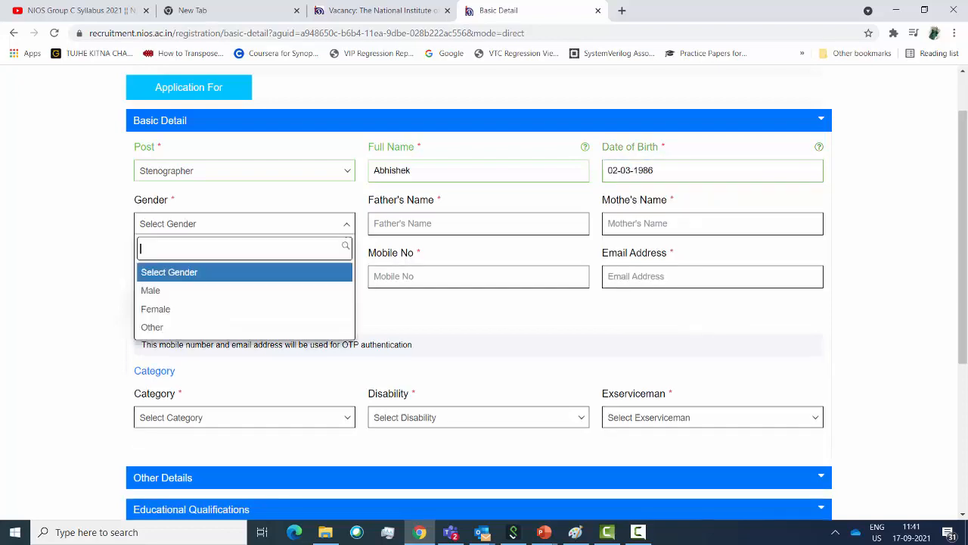
pyautogui.press('Down')
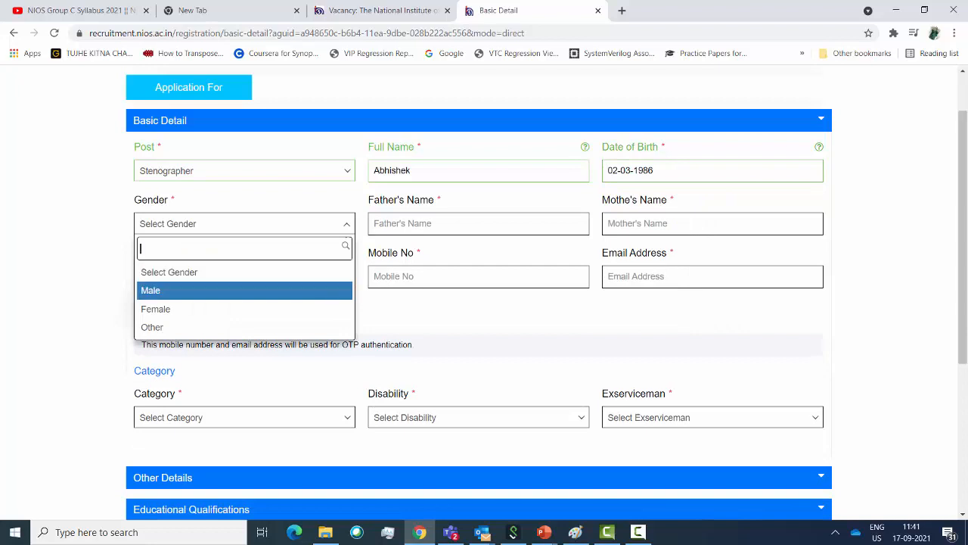
pyautogui.click(244, 290)
pyautogui.click(478, 223)
pyautogui.write('D')
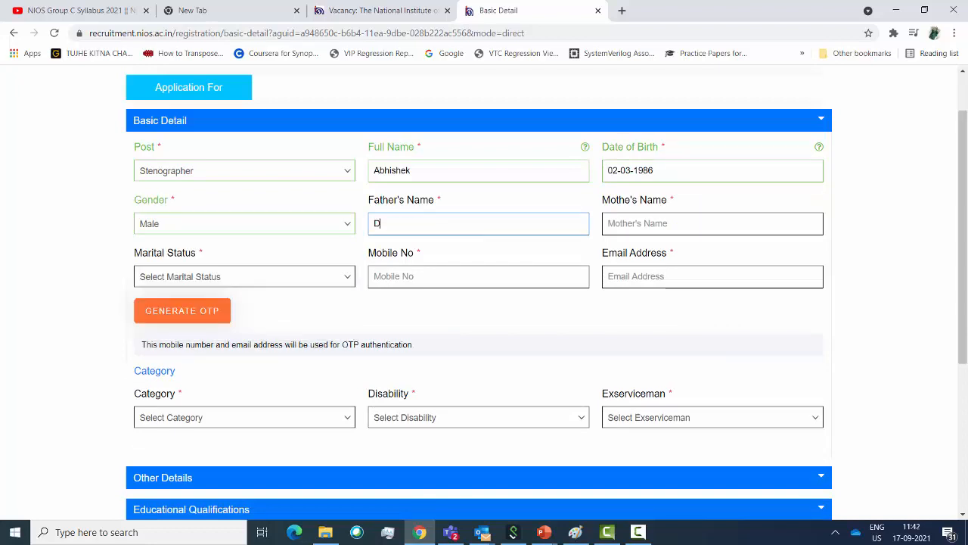
pyautogui.write('inesh')
pyautogui.press('Tab')
pyautogui.write('he')
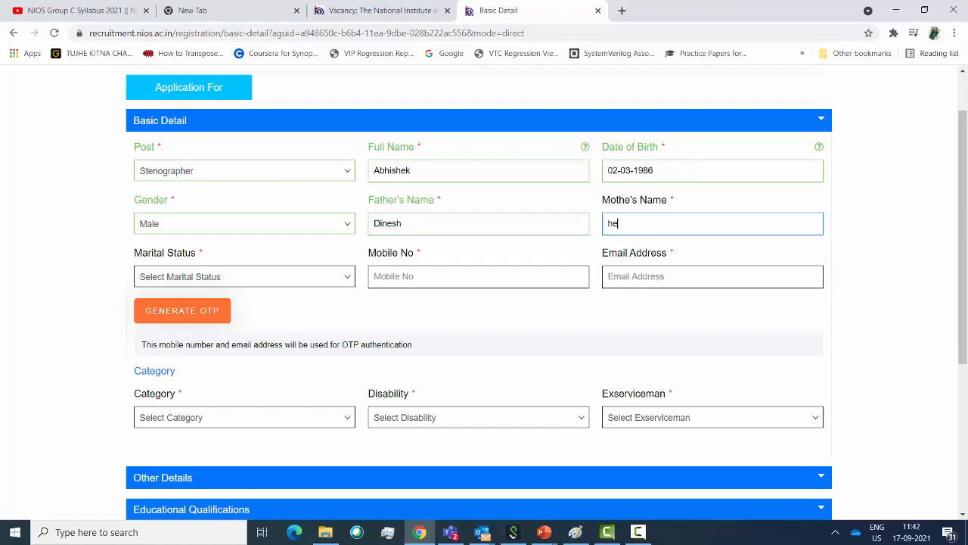
pyautogui.write('malata')
# Set marital status to Married and enter the spouse's name
pyautogui.press('Tab')
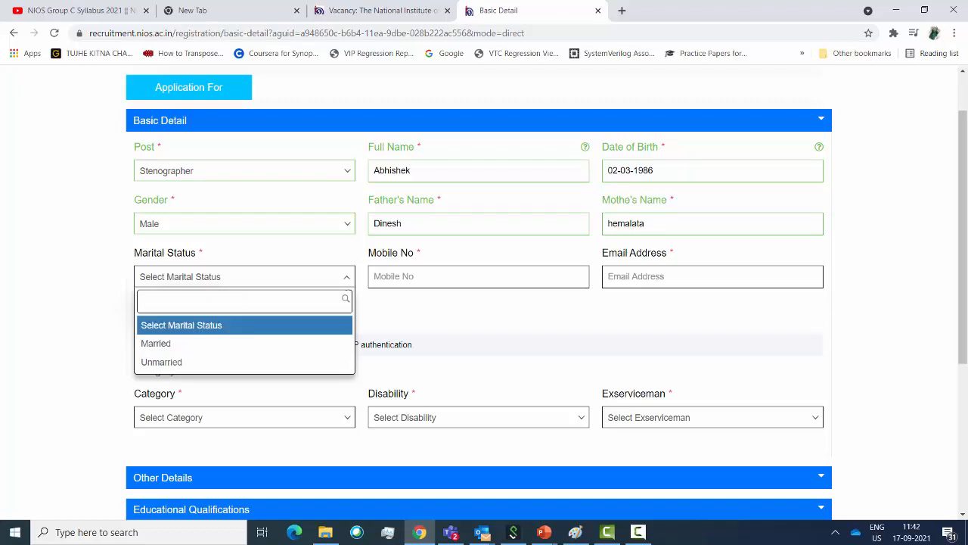
pyautogui.press('Down')
pyautogui.press('Return')
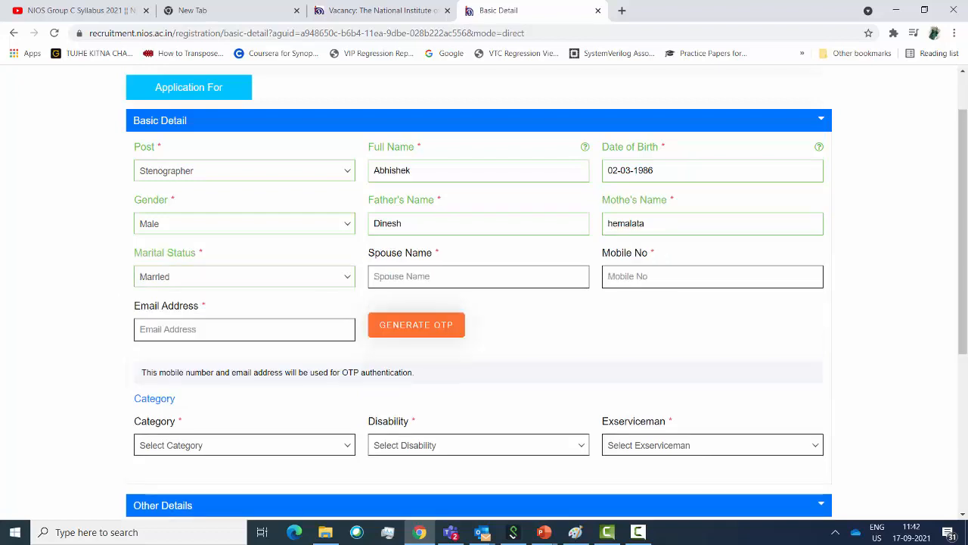
pyautogui.press('Tab')
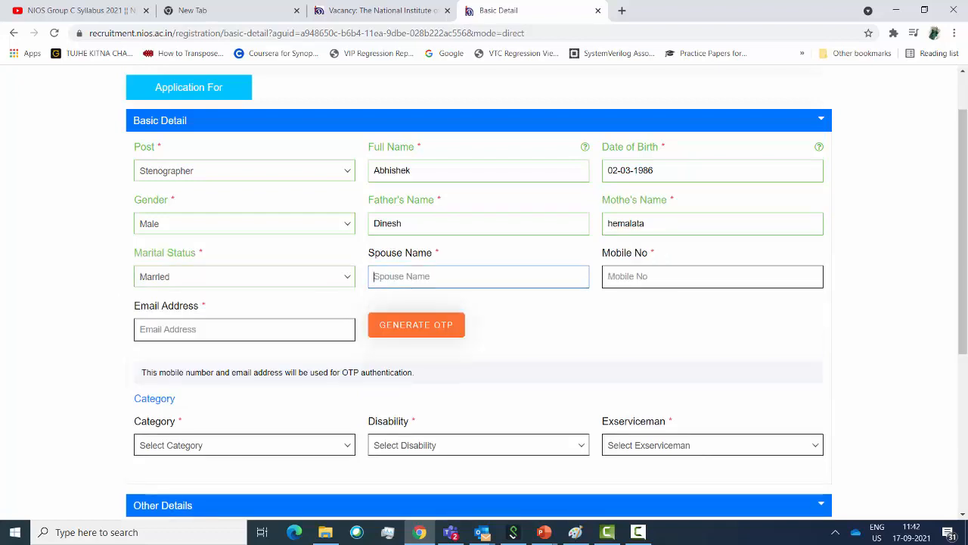
pyautogui.write('priay')
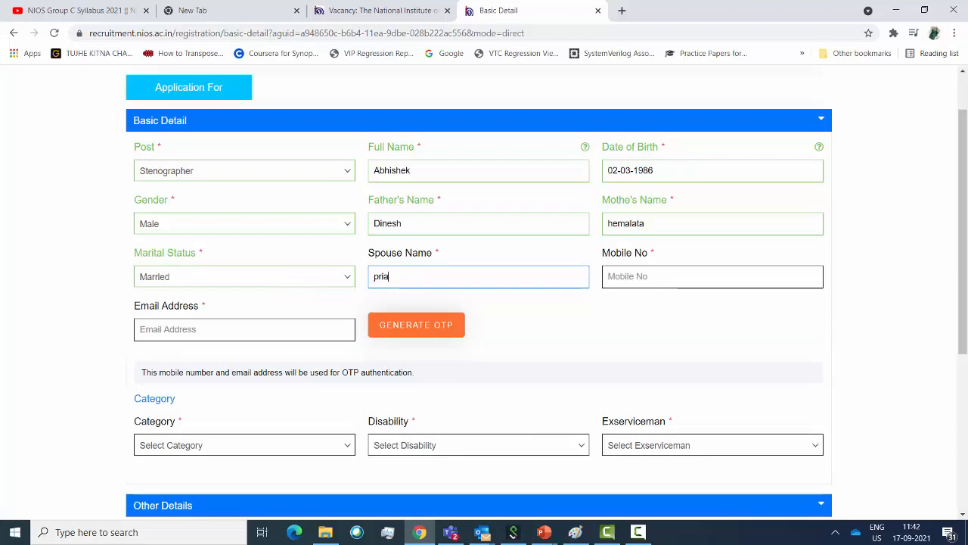
pyautogui.press('BackSpace')
pyautogui.press('BackSpace')
pyautogui.write('ya')
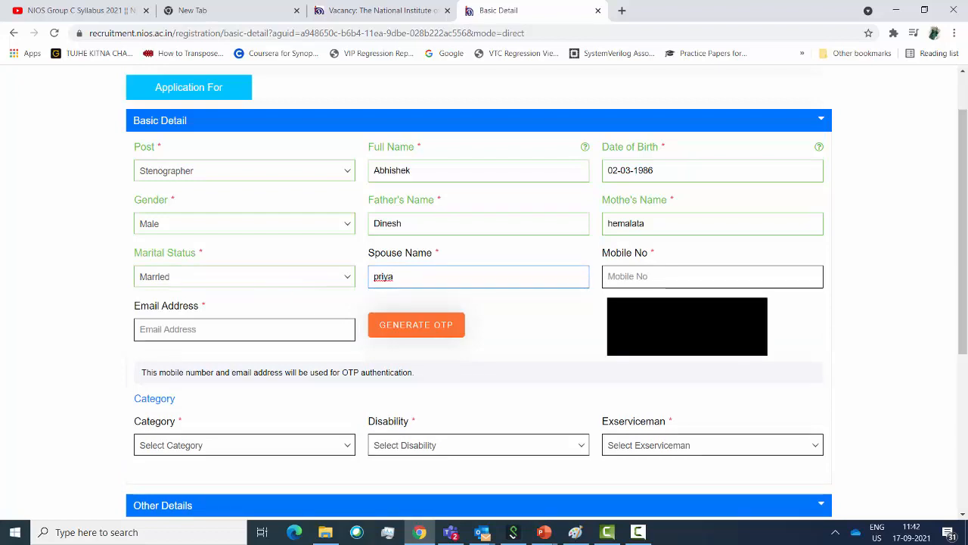
# Enter the applicant's mobile number and e-mail address, then generate the OTPs
pyautogui.press('Tab')
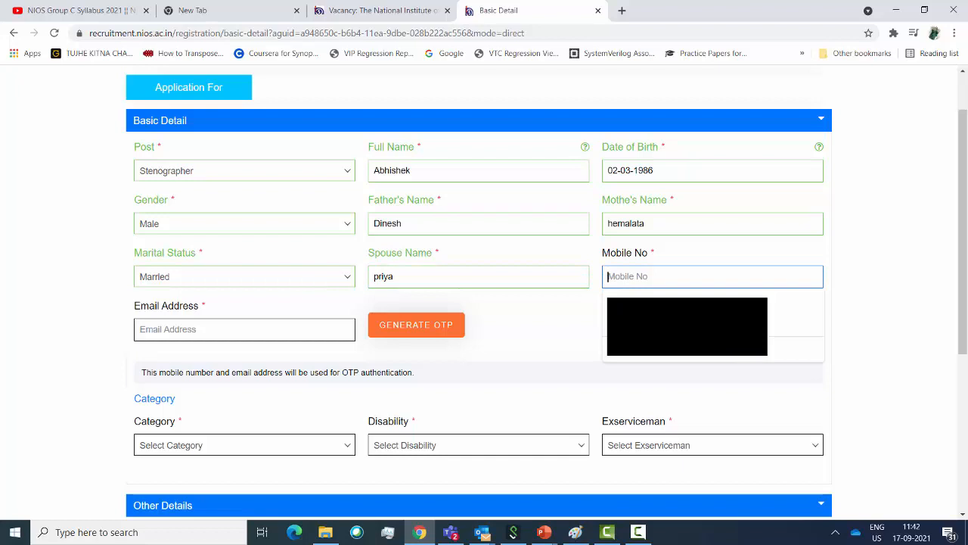
pyautogui.press('Tab')
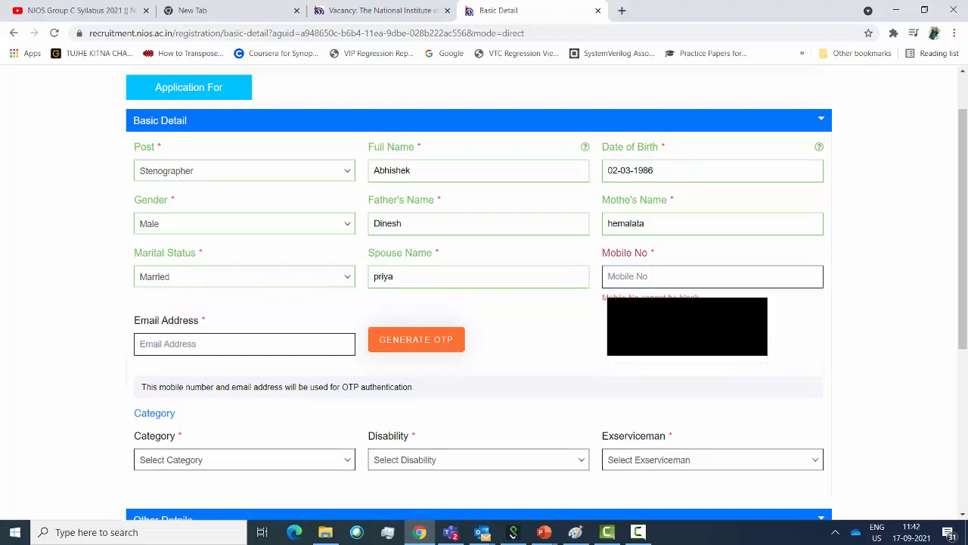
pyautogui.click(650, 276)
pyautogui.write('95')
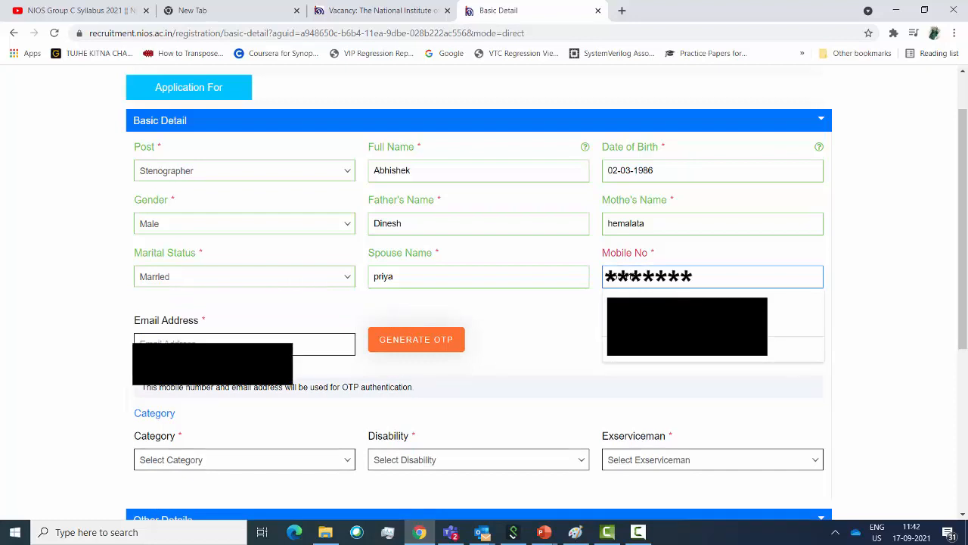
pyautogui.write('********')
pyautogui.press('Tab')
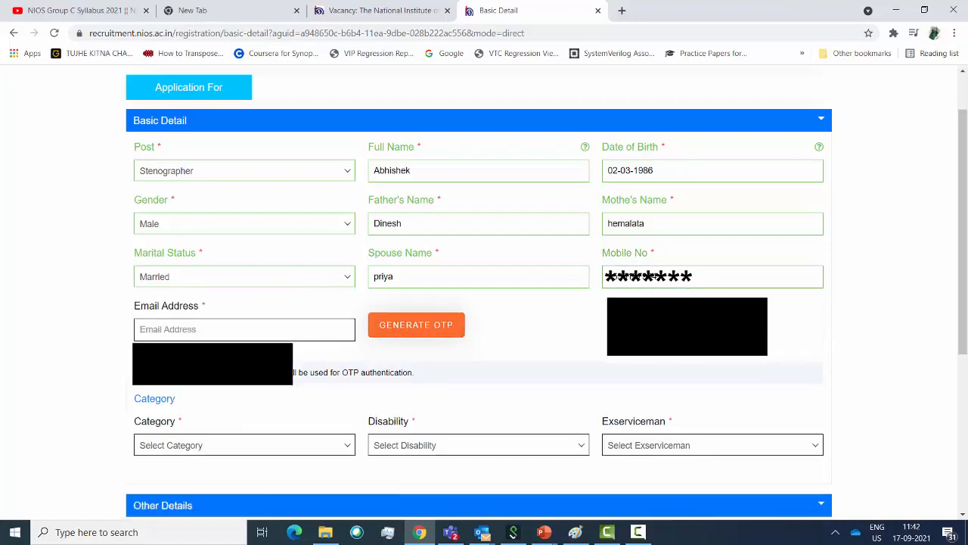
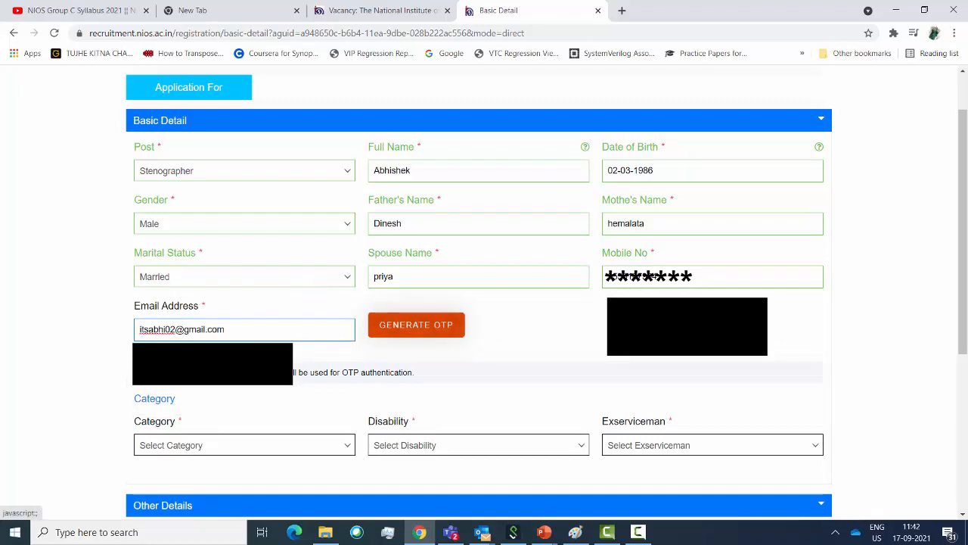
pyautogui.click(416, 325)
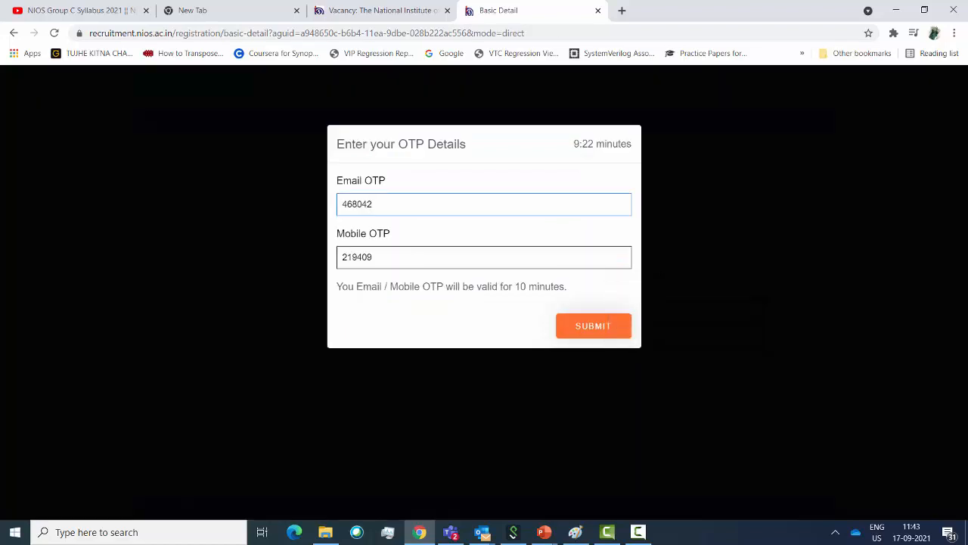
# Submit the e-mail and mobile OTPs to verify both contact details
pyautogui.click(594, 325)
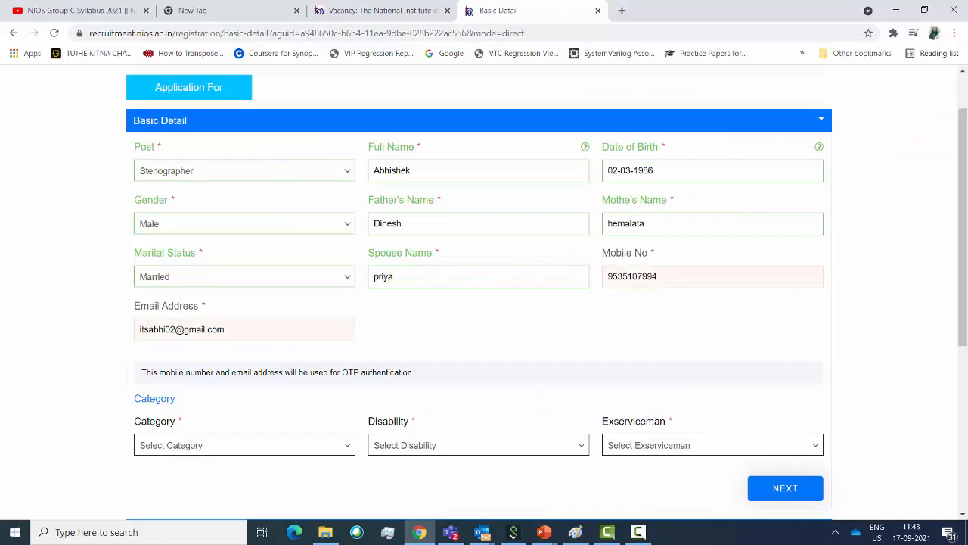
# Choose General for Category, Not applicable for Disability and No for Exserviceman
pyautogui.scroll(-1, 484, 293)
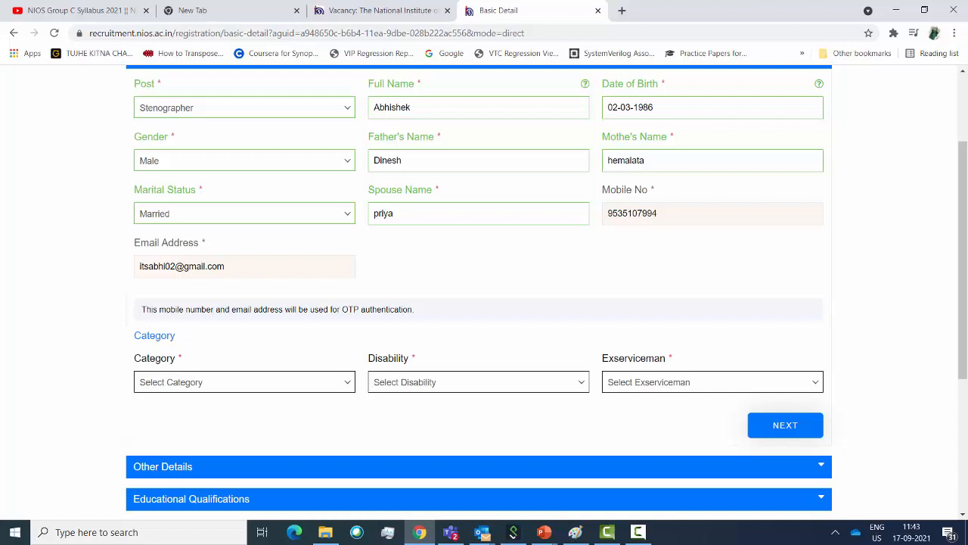
pyautogui.click(244, 382)
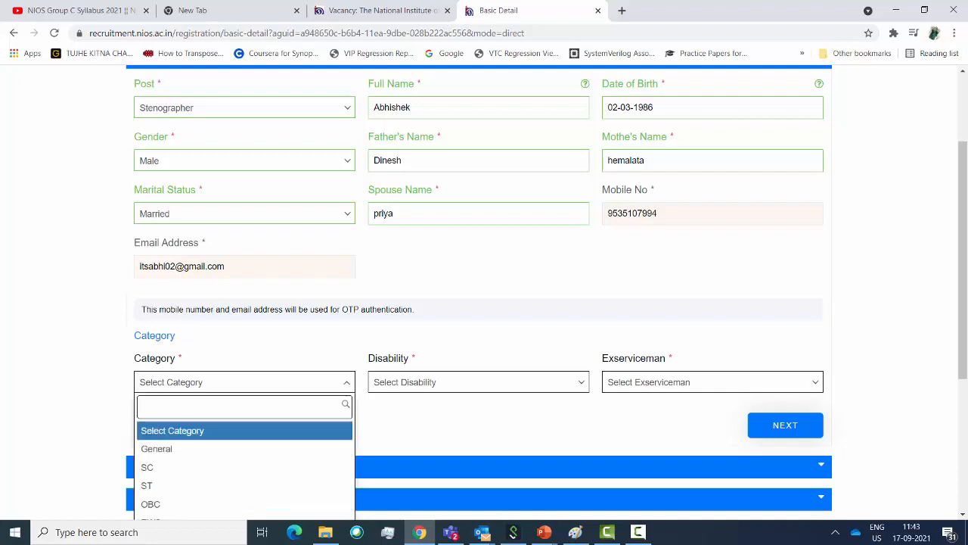
pyautogui.click(245, 449)
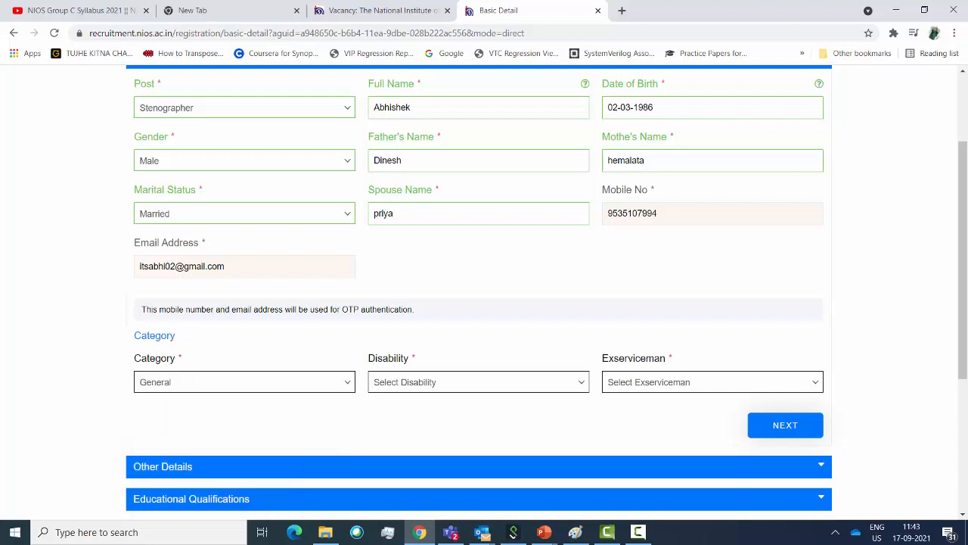
pyautogui.click(478, 382)
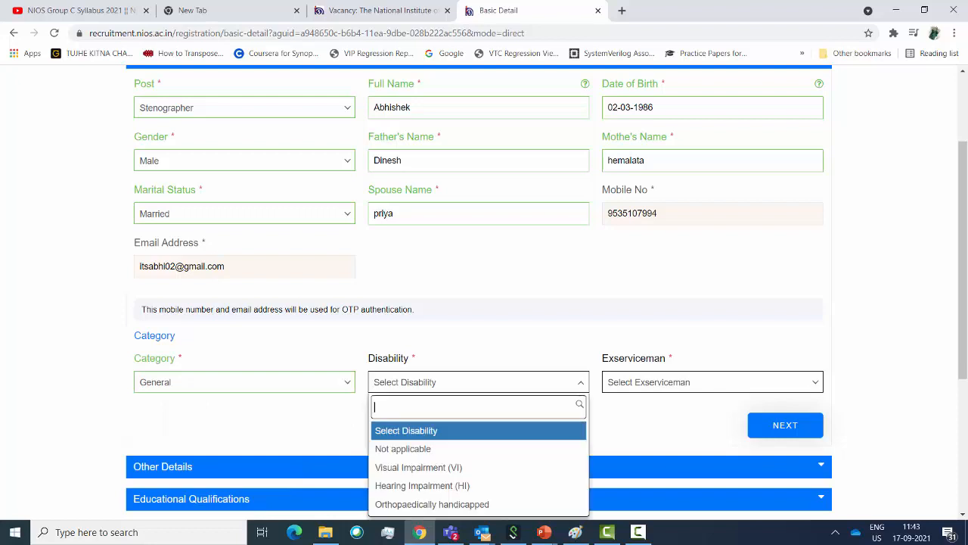
pyautogui.scroll(-1, 478, 386)
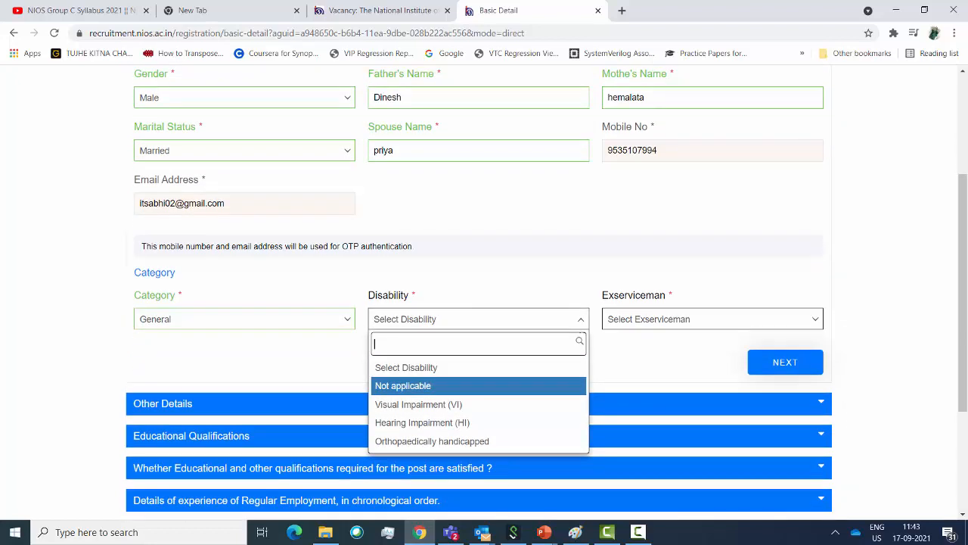
pyautogui.click(478, 386)
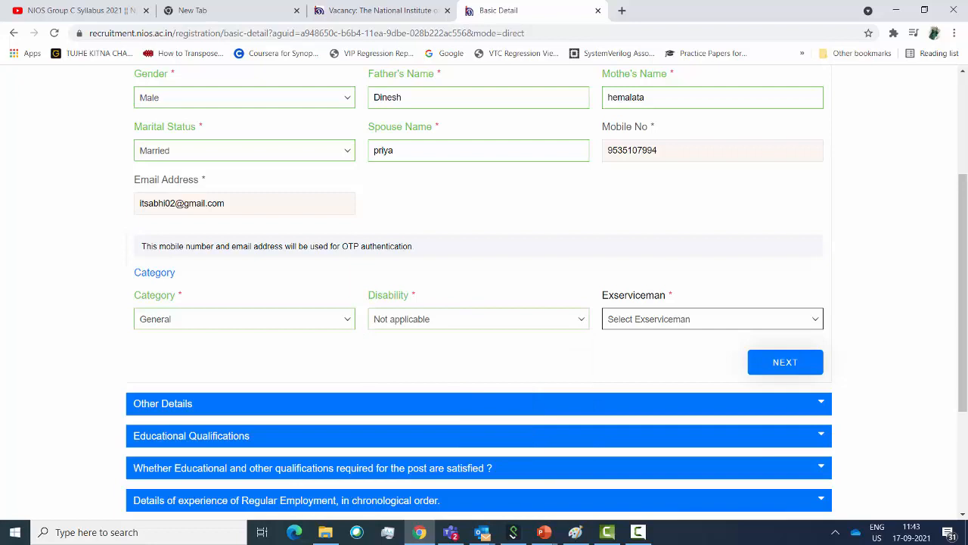
pyautogui.click(713, 320)
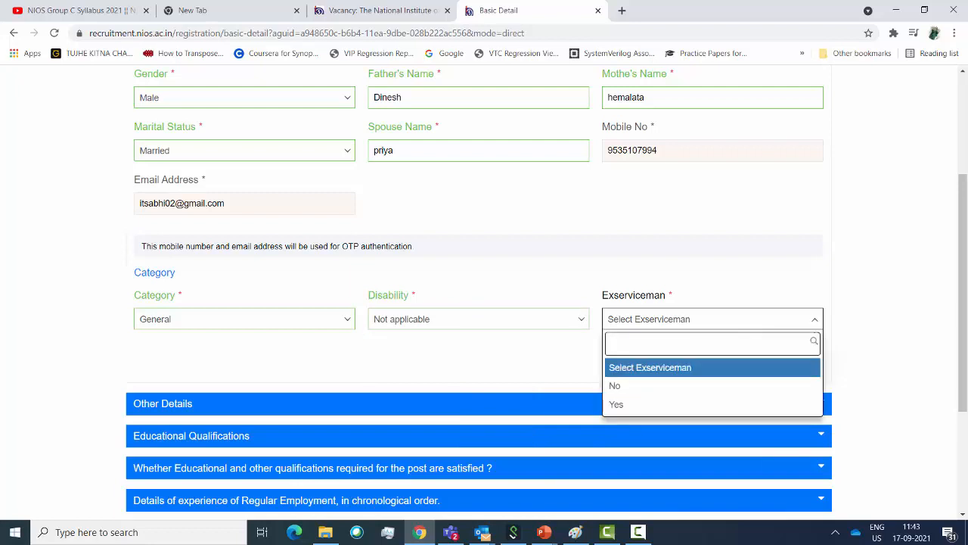
pyautogui.press('Down')
pyautogui.press('Down')
pyautogui.press('Up')
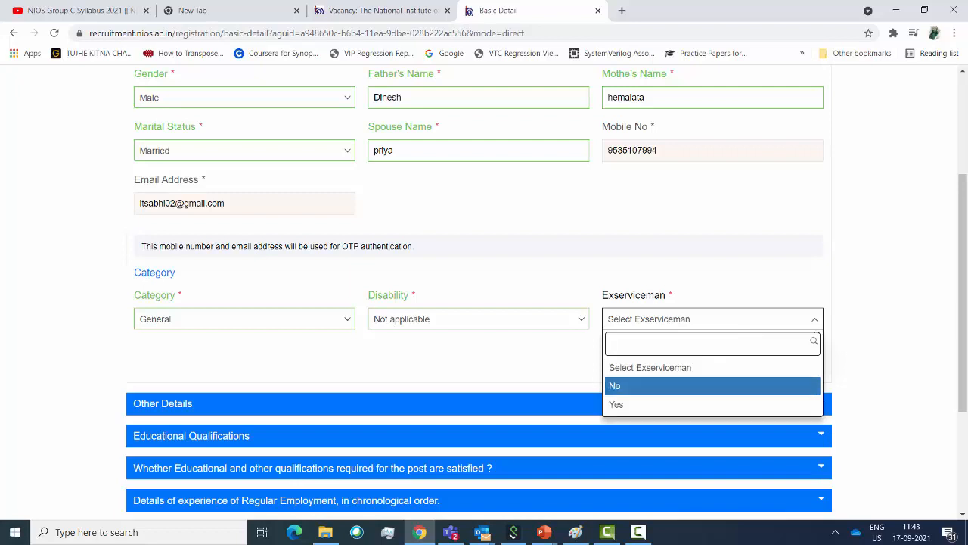
pyautogui.press('Return')
# Save the basic details and continue to the Other Details section
pyautogui.scroll(-2, 484, 288)
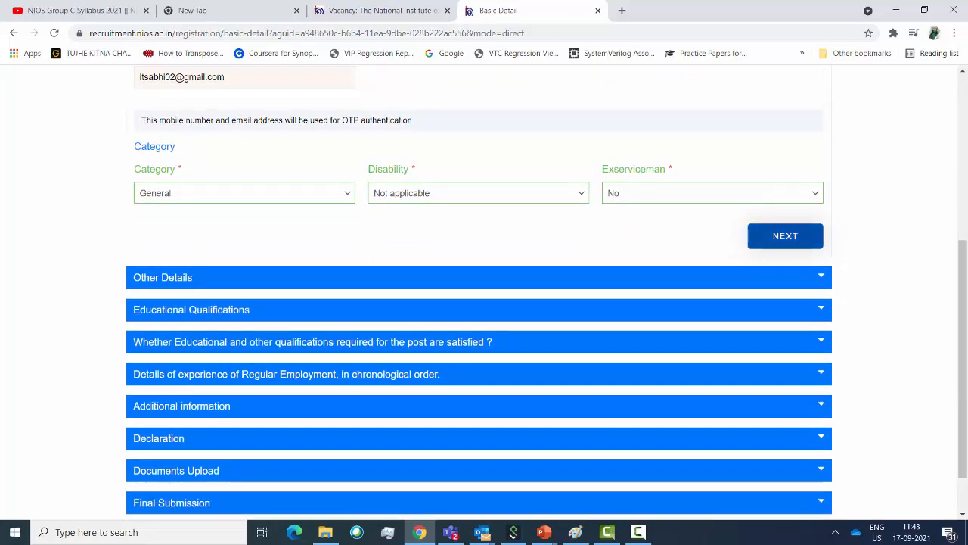
pyautogui.click(786, 235)
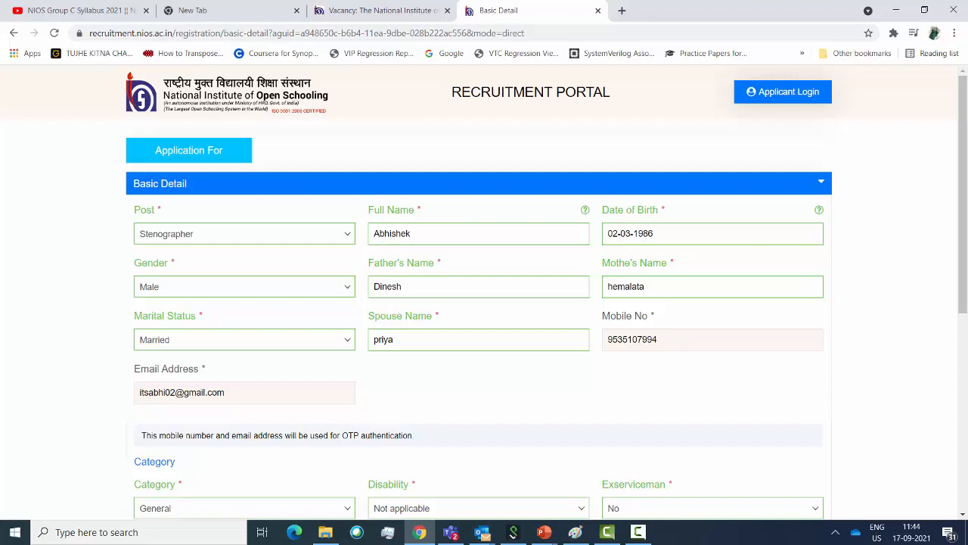
pyautogui.scroll(-3, 484, 292)
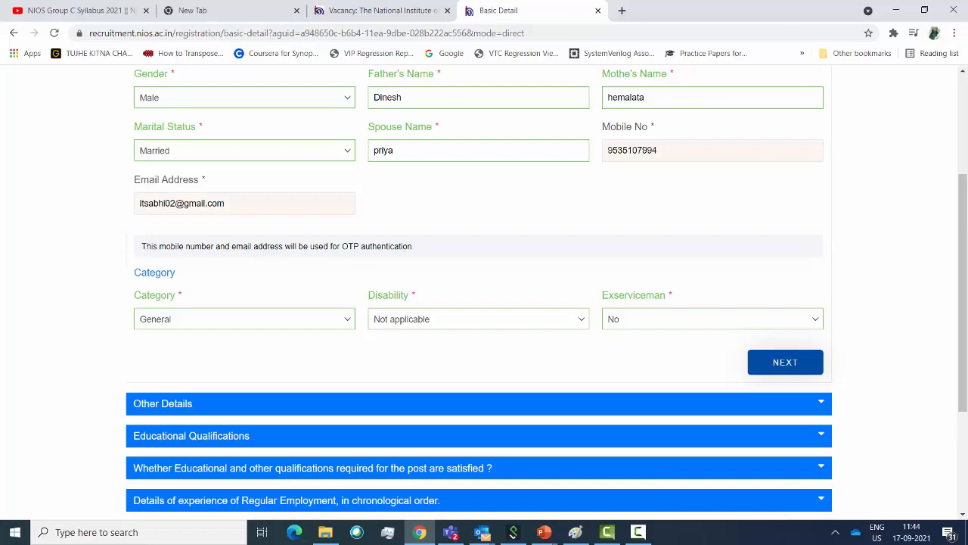
pyautogui.click(785, 363)
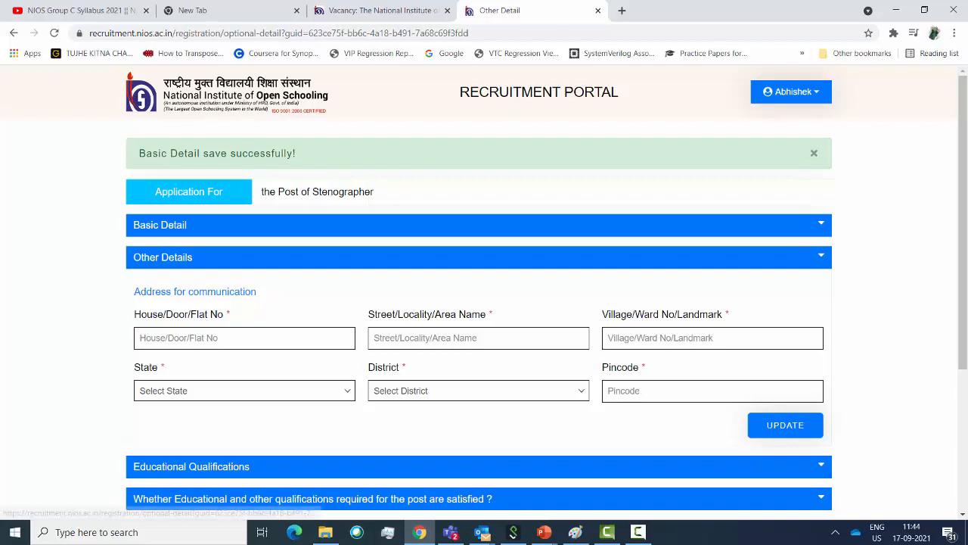
# Fill the address lines: house 'bangalore', street 'asddd', landmark 'assddd'
pyautogui.click(244, 338)
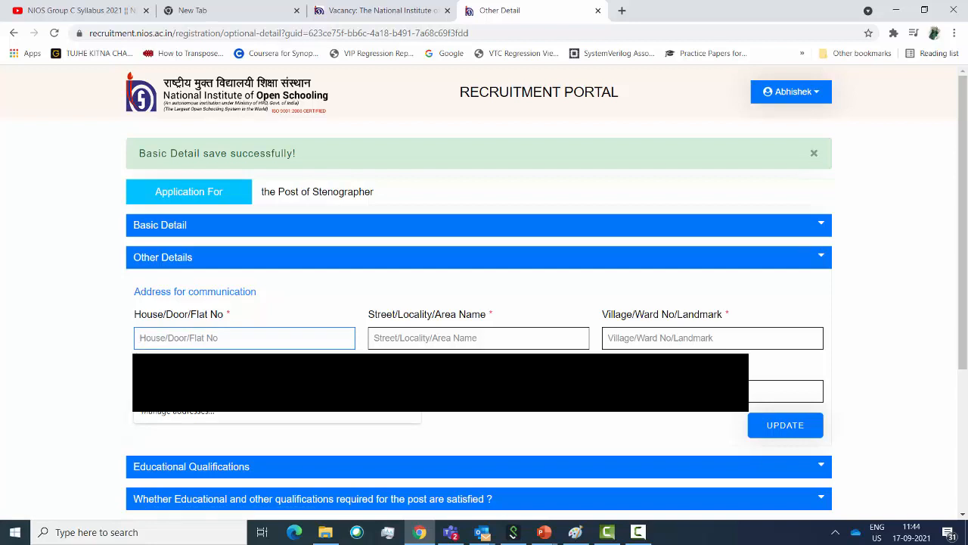
pyautogui.write('bangalore')
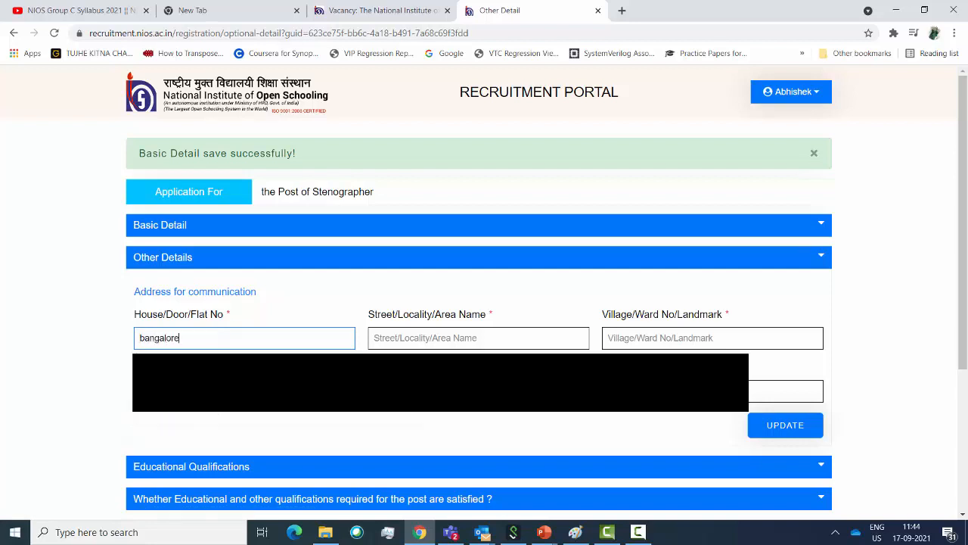
pyautogui.click(479, 338)
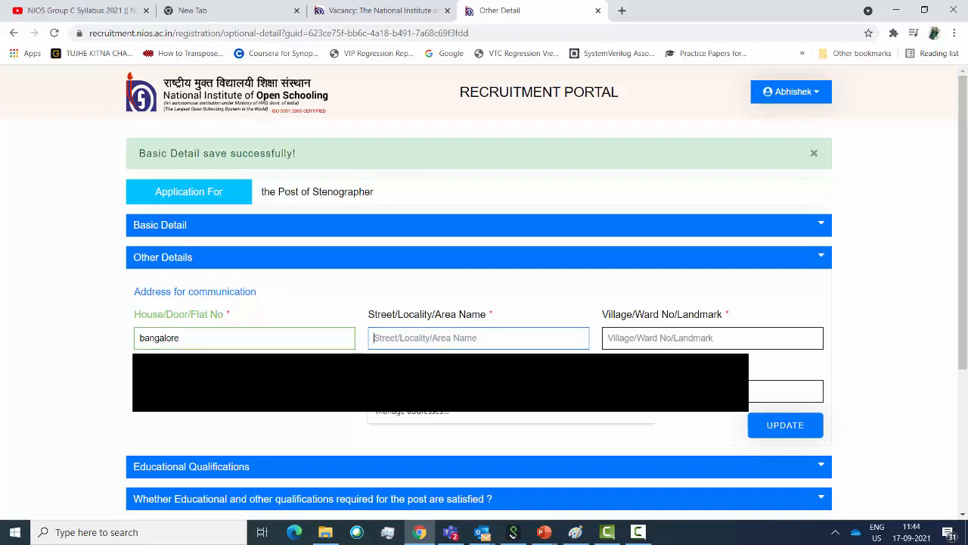
pyautogui.write('asddd')
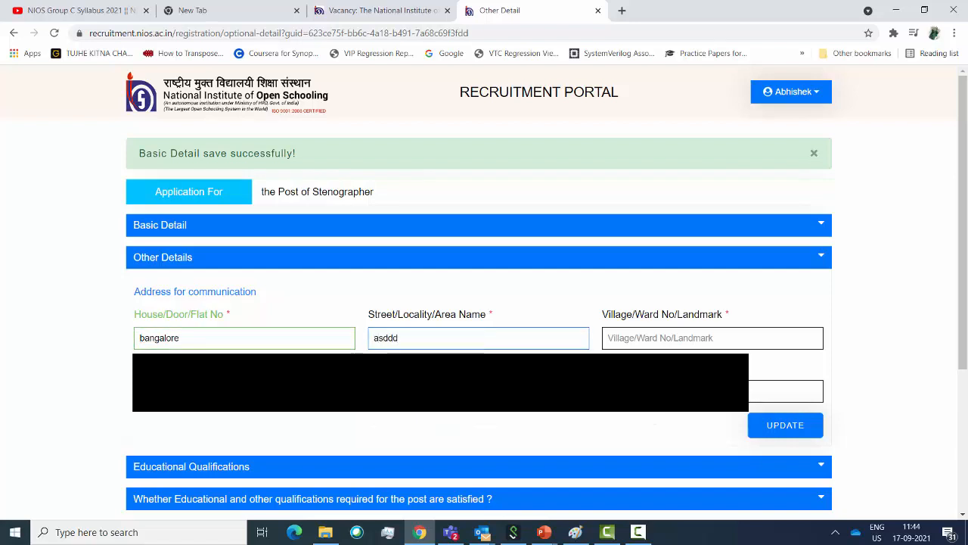
pyautogui.click(712, 338)
pyautogui.write('assdd')
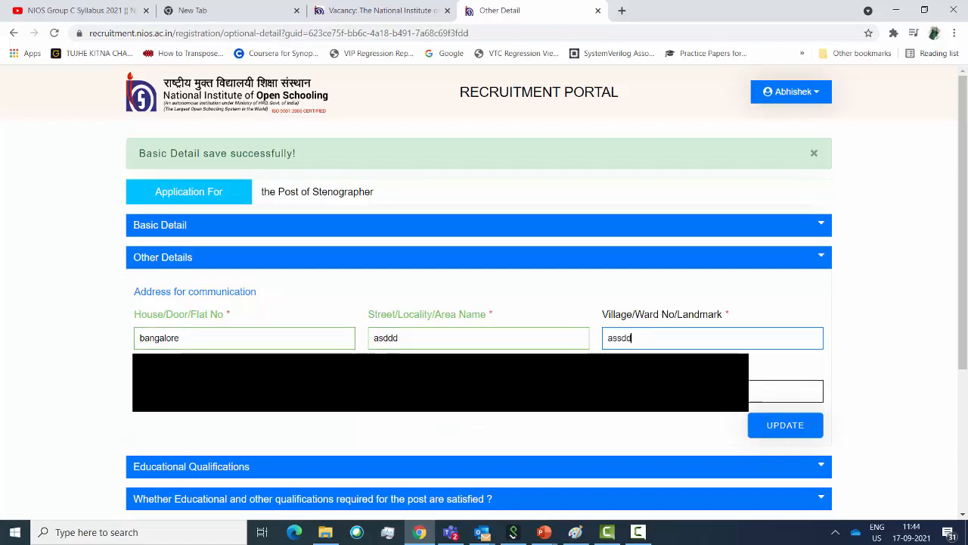
pyautogui.write('d')
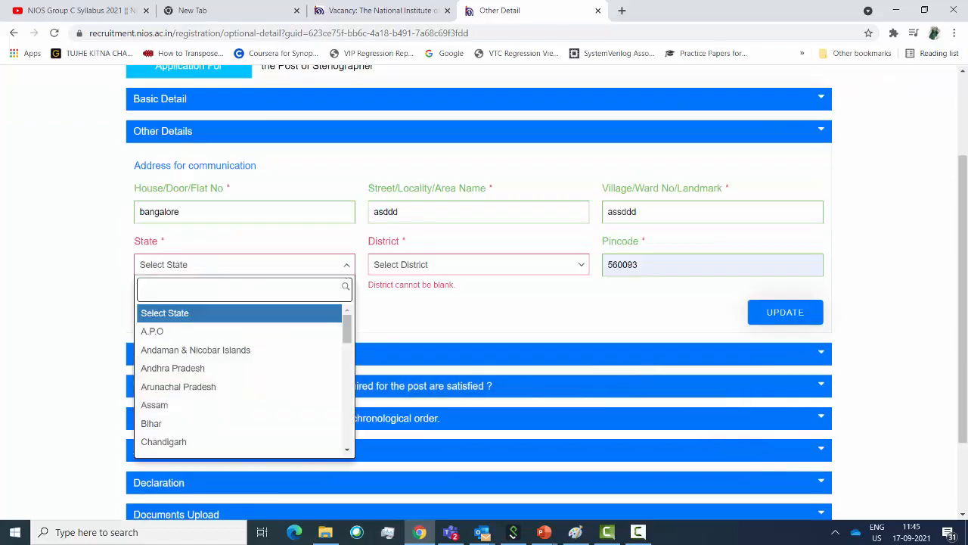
# Pick Karnataka as the state and BENGALURU U SOUTH as the district, then update the address
pyautogui.scroll(-4, 242, 379)
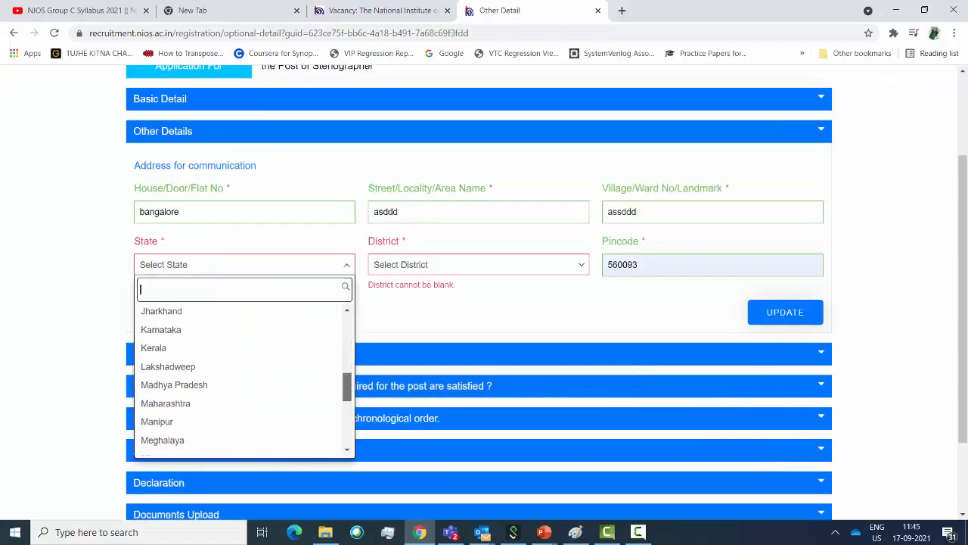
pyautogui.click(161, 328)
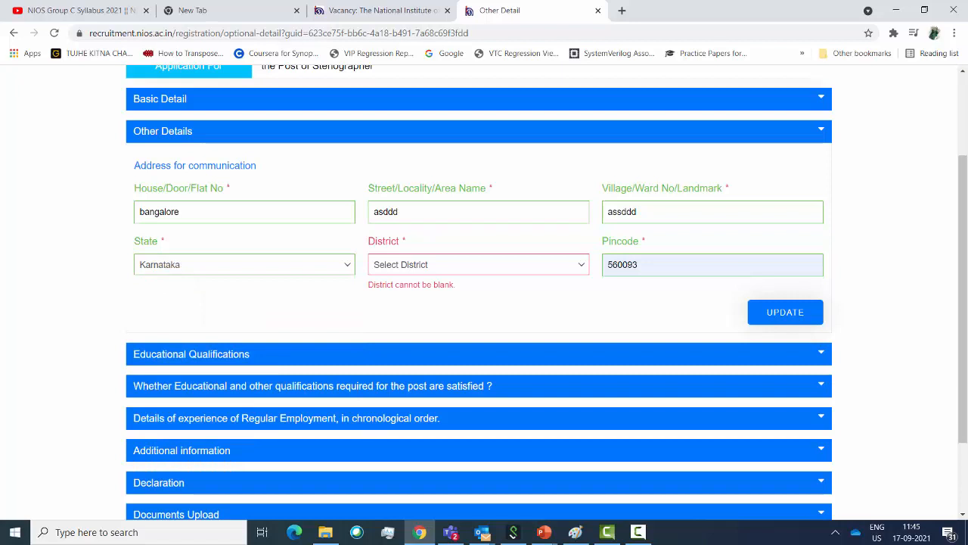
pyautogui.click(478, 264)
pyautogui.scroll(-3, 469, 389)
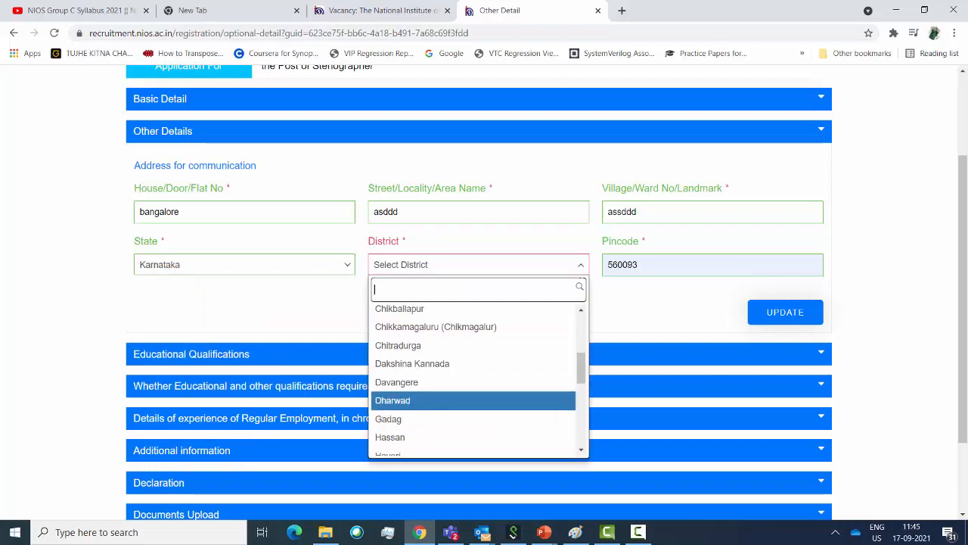
pyautogui.scroll(3, 469, 403)
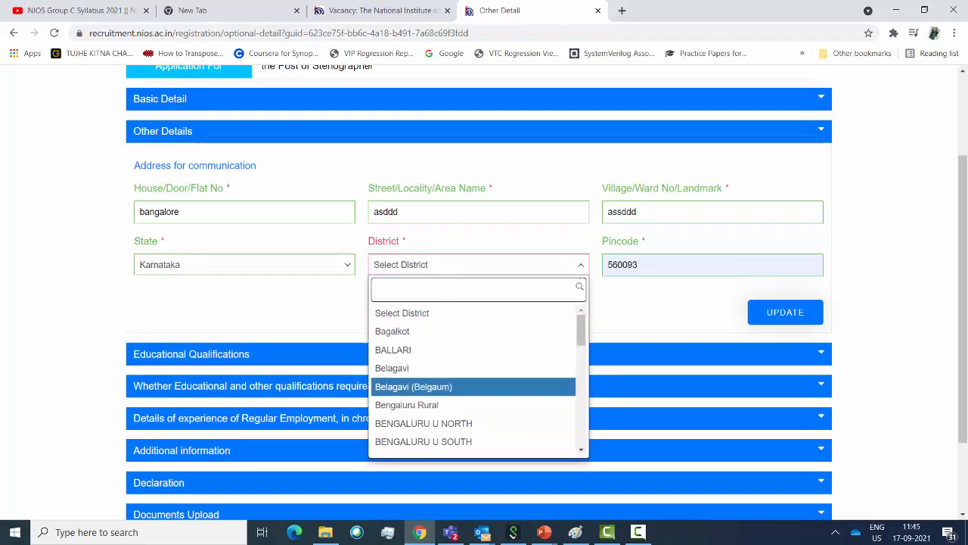
pyautogui.click(424, 441)
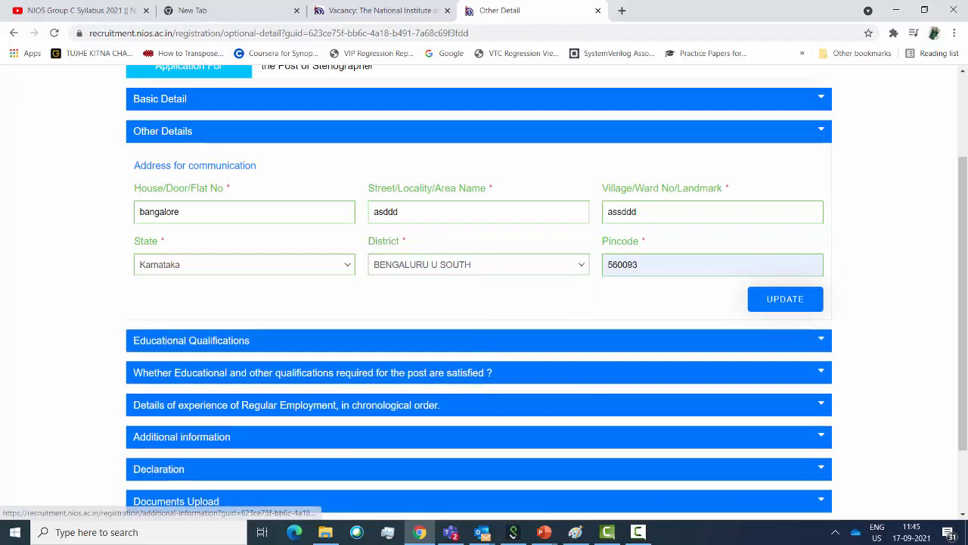
pyautogui.click(786, 299)
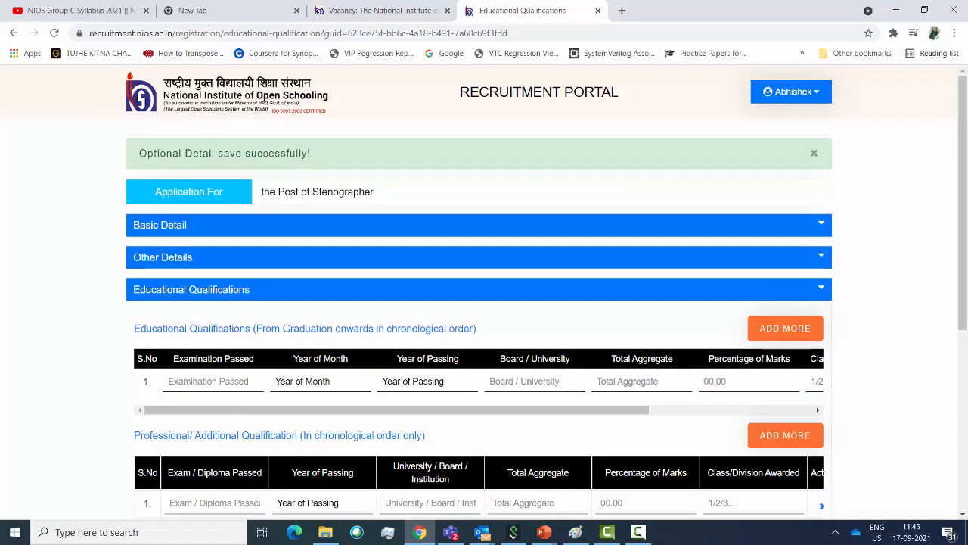
# Enter qualification b-tech, passed December 2008, from Amity university
pyautogui.scroll(-1, 484, 303)
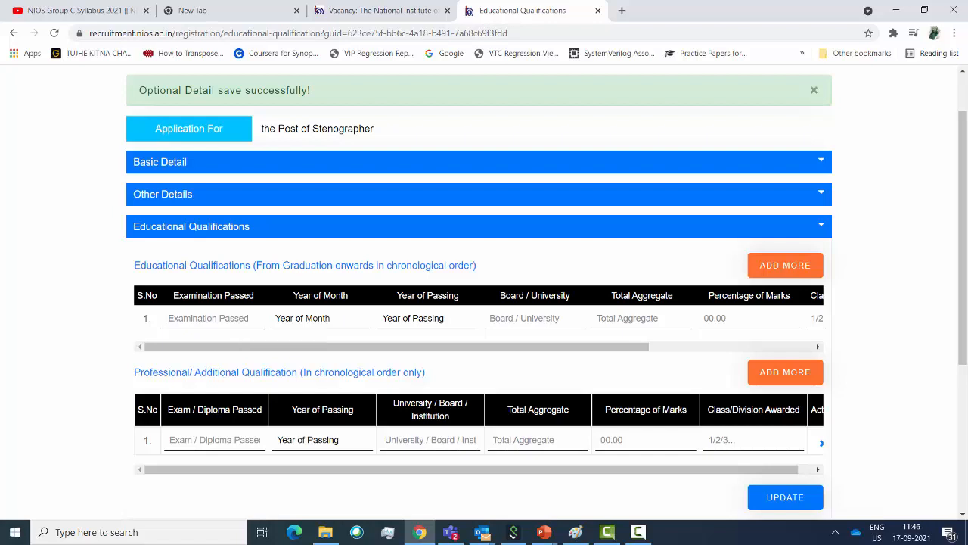
pyautogui.write('b-tech')
pyautogui.click(320, 318)
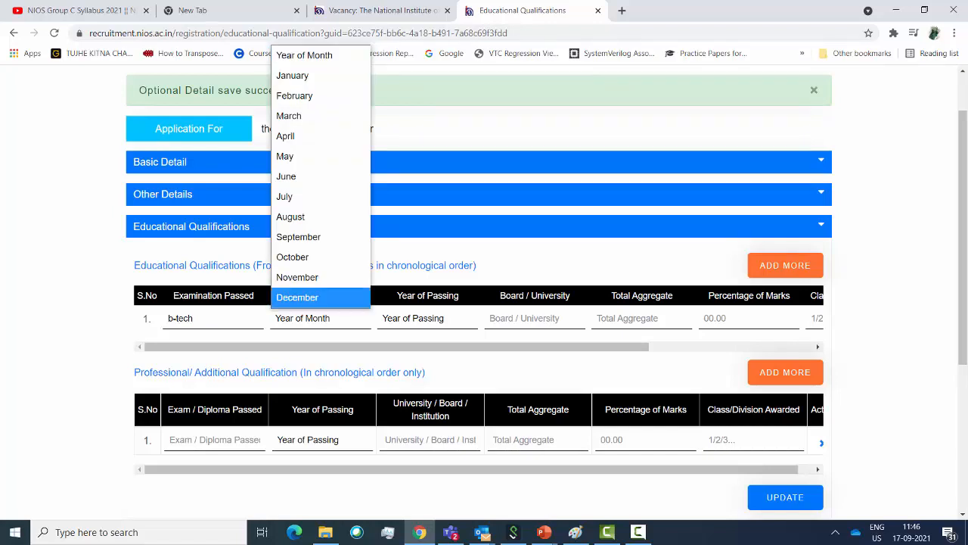
pyautogui.click(321, 297)
pyautogui.click(427, 318)
pyautogui.press('2')
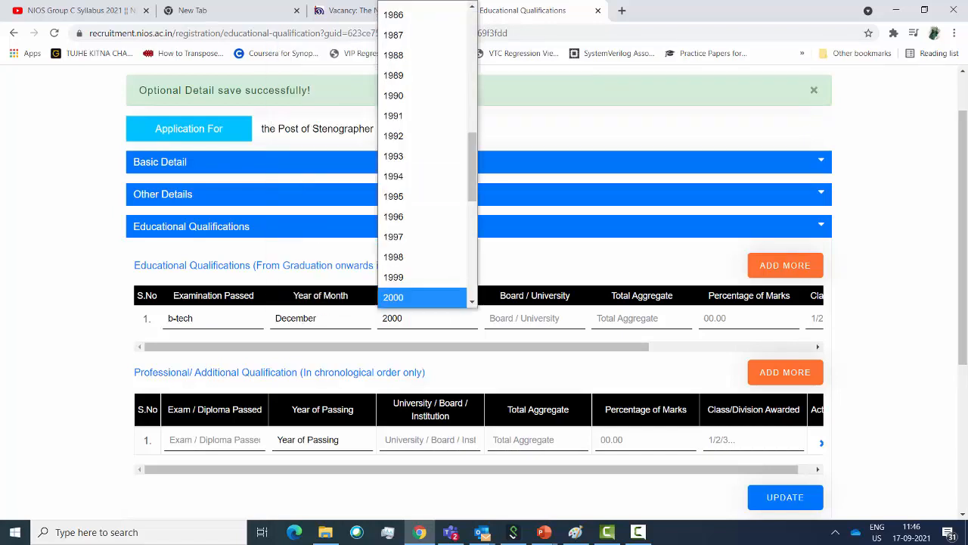
pyautogui.press('0')
pyautogui.press('0')
pyautogui.press('8')
pyautogui.press('Tab')
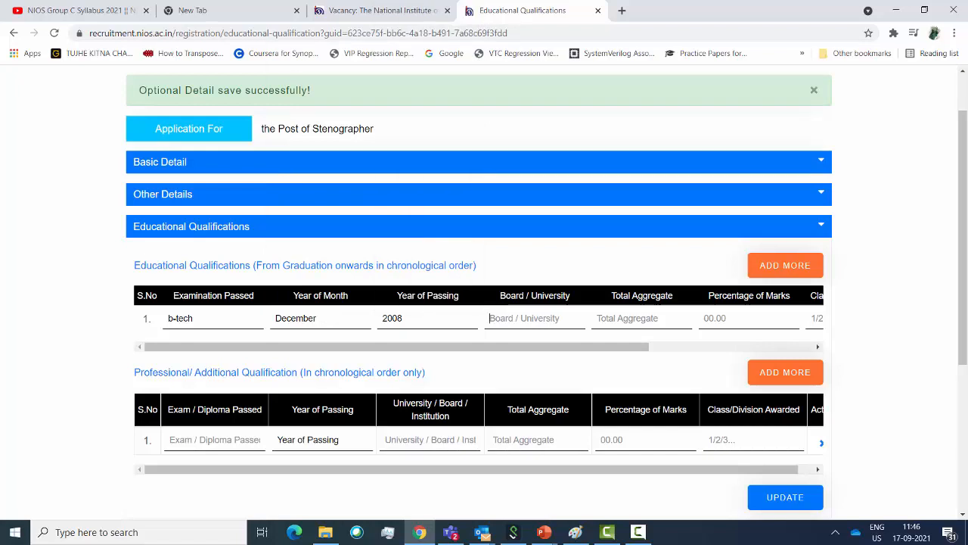
pyautogui.write('Amt')
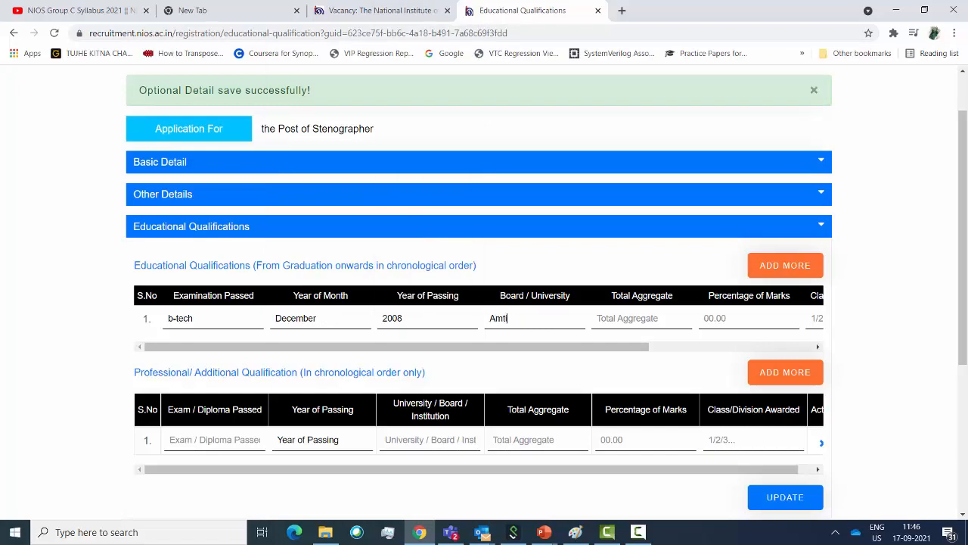
pyautogui.press('BackSpace')
pyautogui.press('BackSpace')
pyautogui.write('Amity')
# Add aggregate 75, 75.00 percent, class 1 and Full Time course, then save the qualification
pyautogui.press('Tab')
pyautogui.write('75')
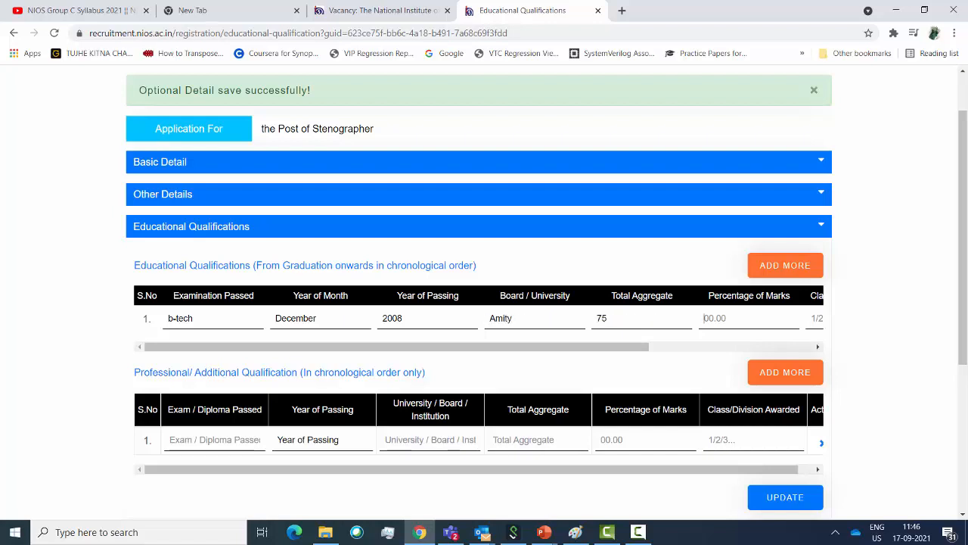
pyautogui.moveTo(396, 346); pyautogui.dragTo(547, 346)
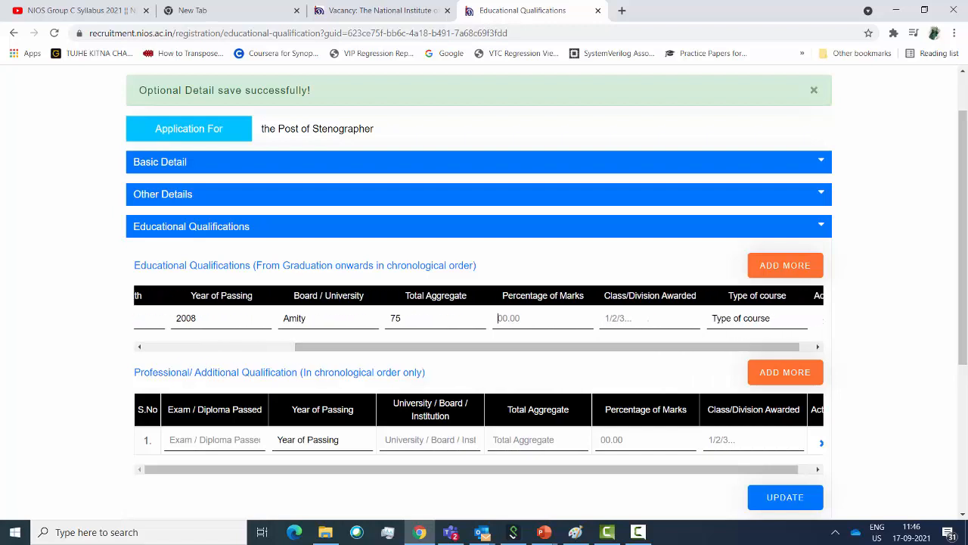
pyautogui.write('75.00')
pyautogui.click(639, 318)
pyautogui.write('1')
pyautogui.click(756, 319)
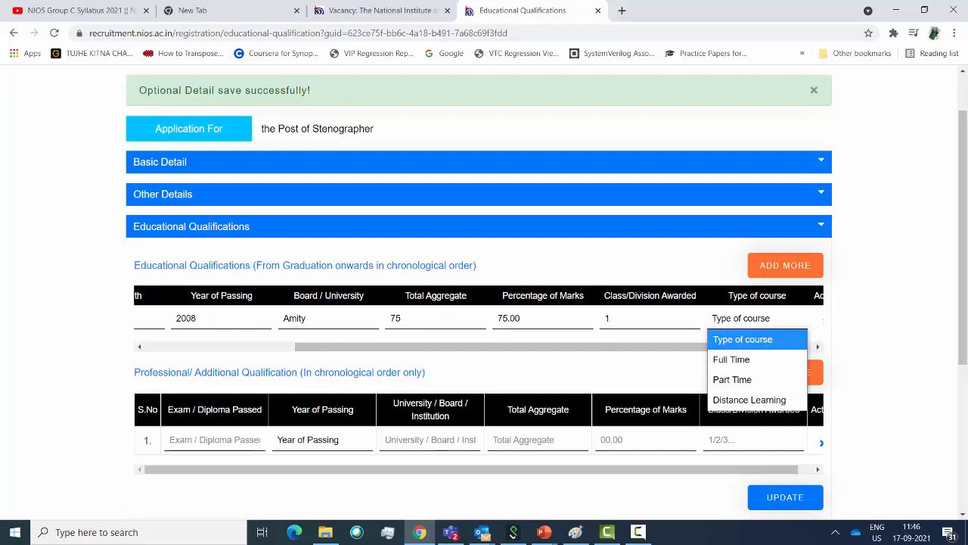
pyautogui.click(731, 359)
pyautogui.moveTo(681, 346); pyautogui.dragTo(531, 347)
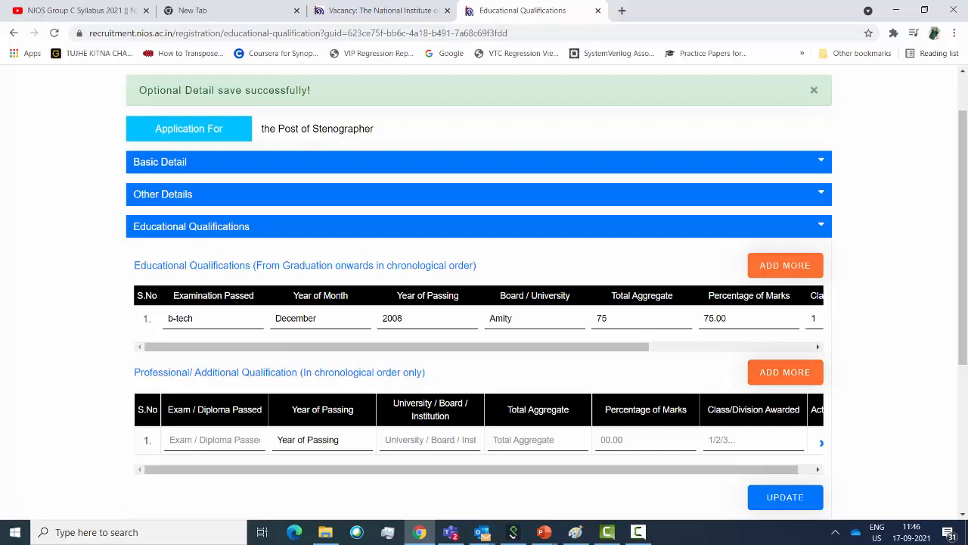
pyautogui.moveTo(681, 469)
pyautogui.mouseDown()
pyautogui.moveTo(696, 469)
pyautogui.moveTo(687, 469)
pyautogui.mouseUp()
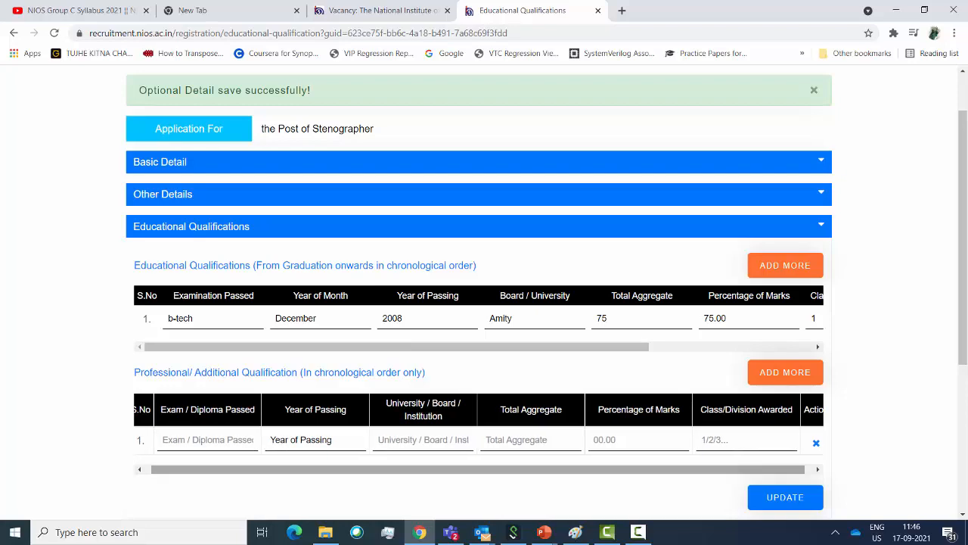
pyautogui.scroll(-1, 484, 303)
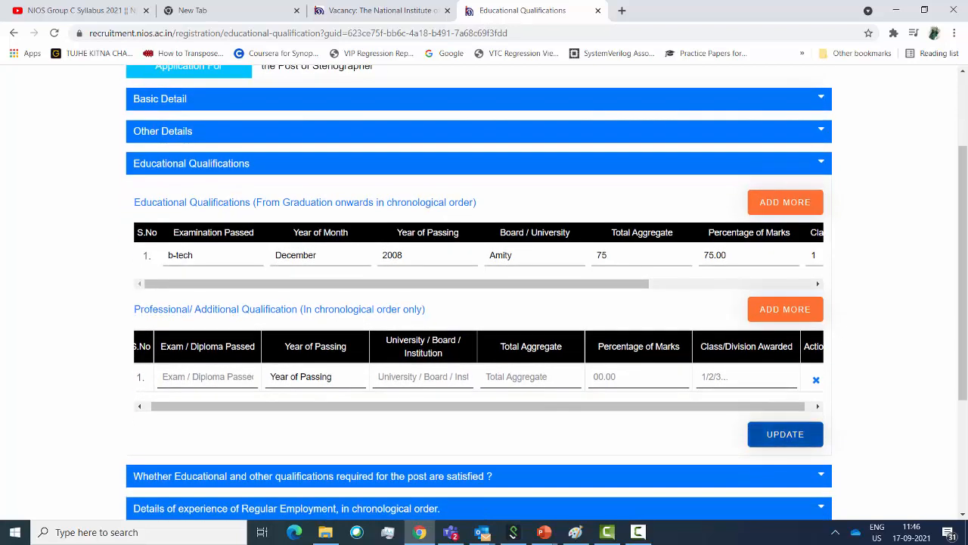
pyautogui.click(785, 434)
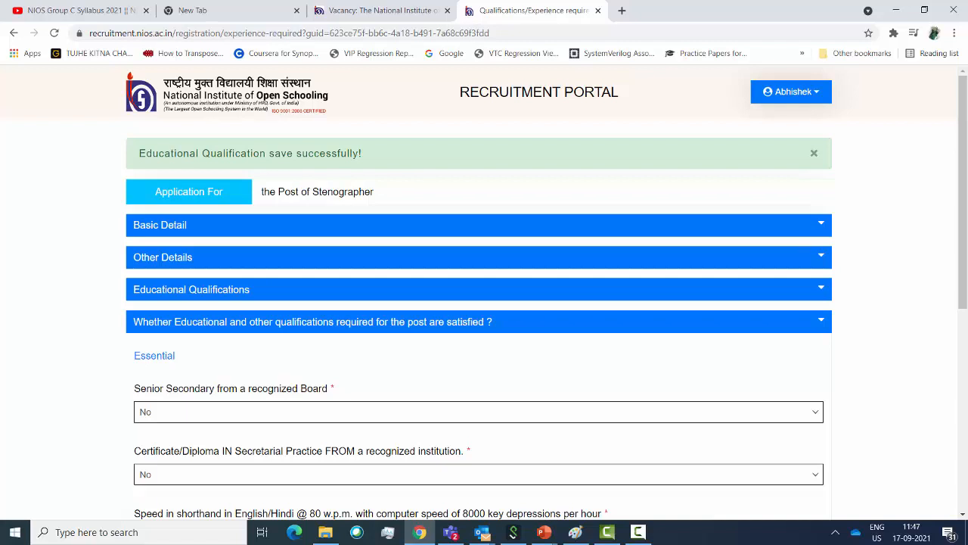
# Answer Yes for Senior Secondary with details 'raj board', then save the eligibility answers
pyautogui.scroll(-1, 484, 303)
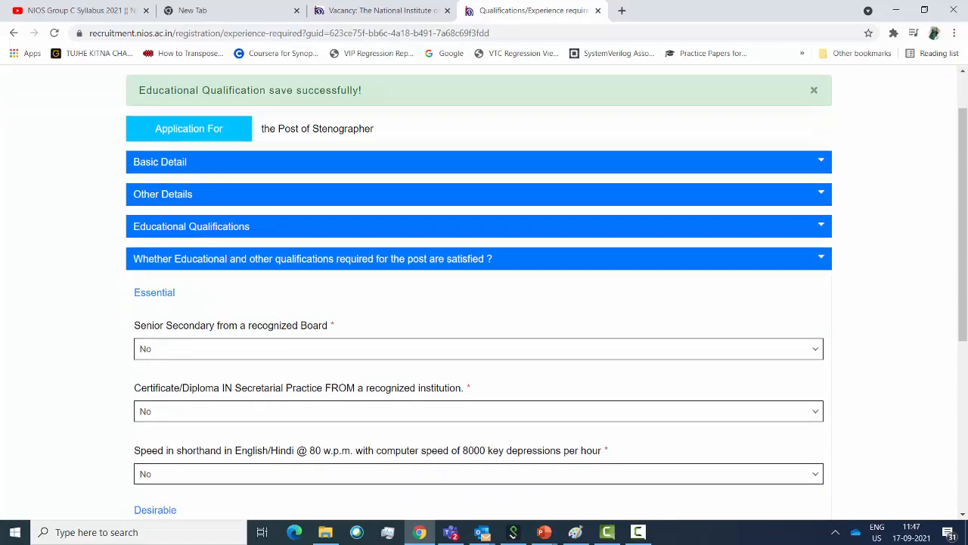
pyautogui.click(478, 349)
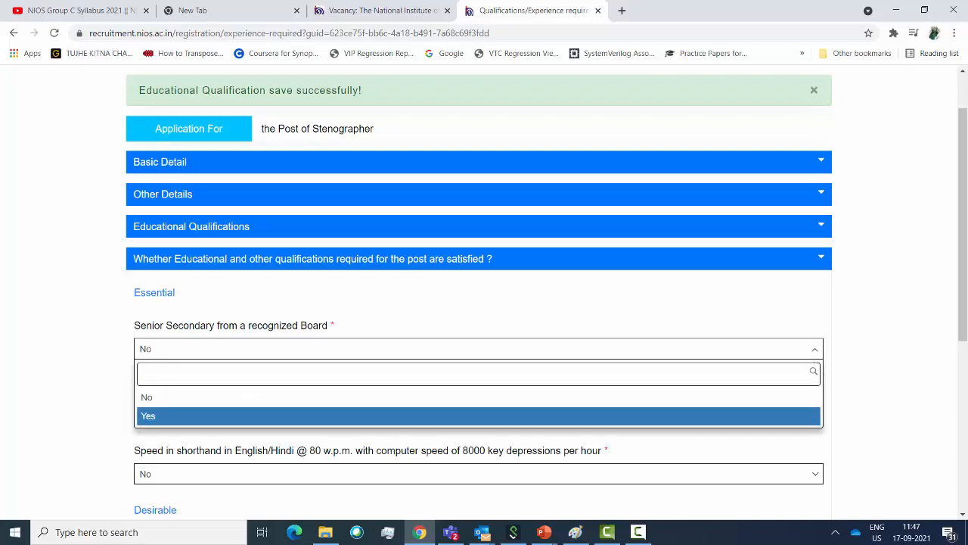
pyautogui.click(478, 415)
pyautogui.scroll(-2, 478, 303)
pyautogui.click(478, 268)
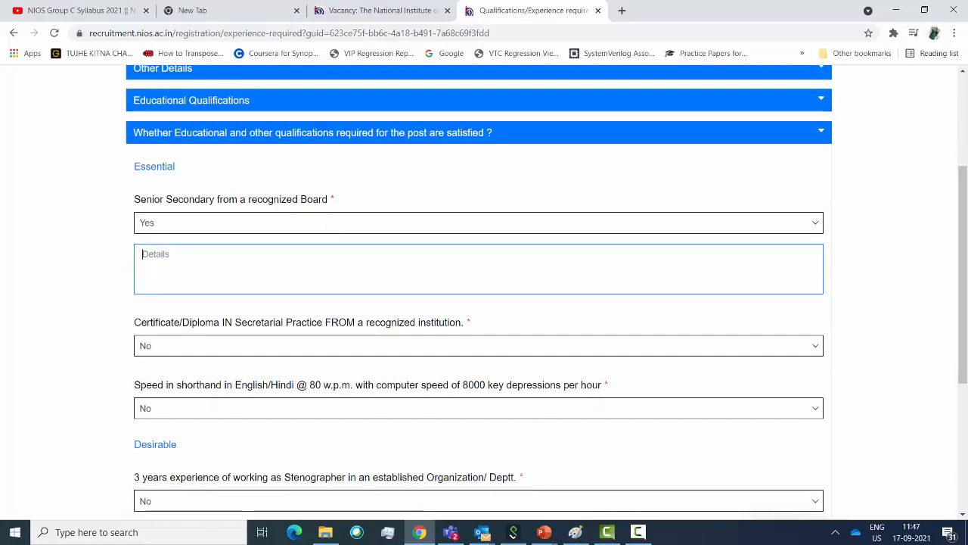
pyautogui.write('raj board')
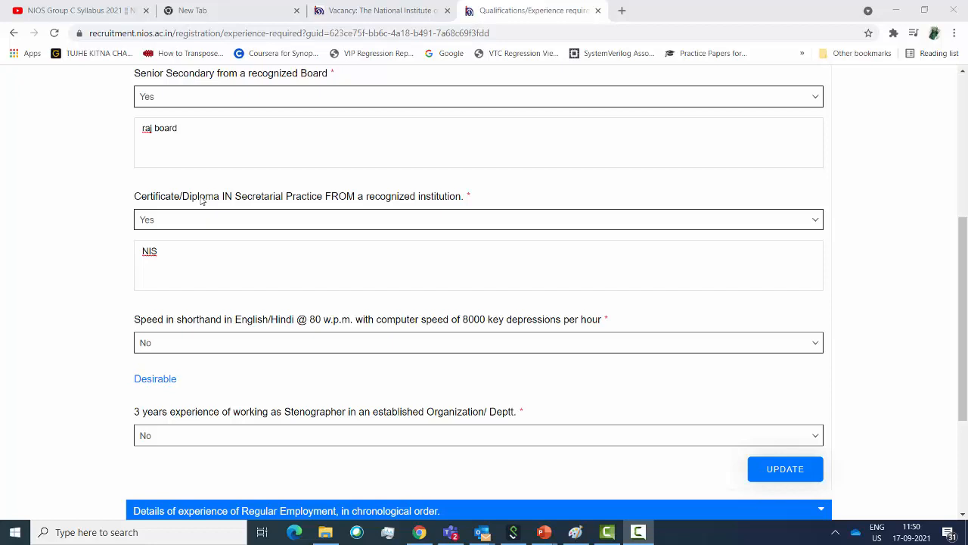
pyautogui.scroll(-1, 272, 254)
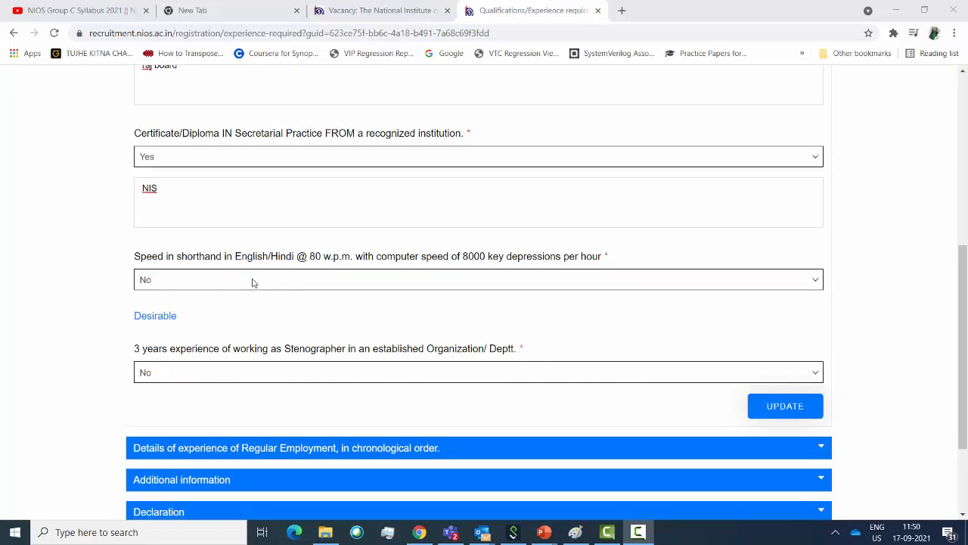
pyautogui.scroll(-1, 254, 284)
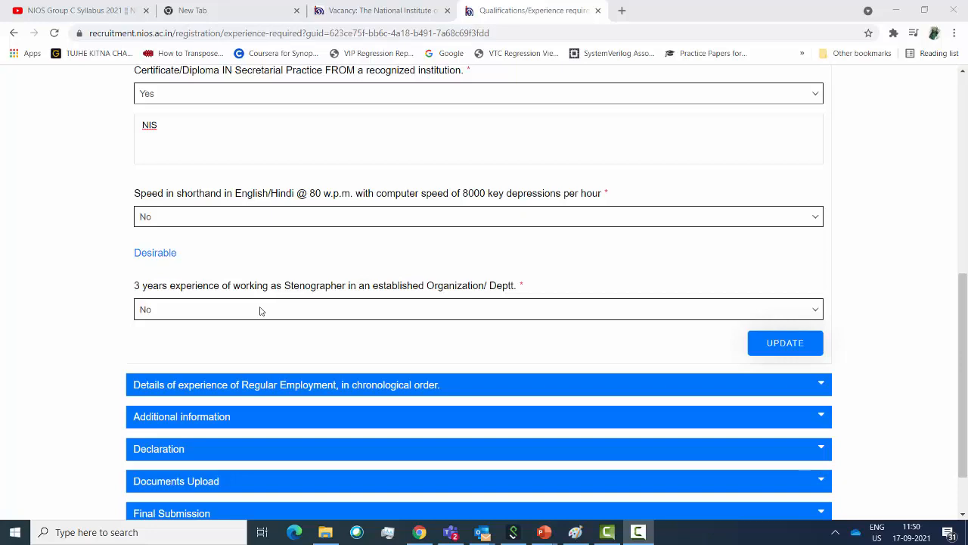
pyautogui.scroll(1, 259, 310)
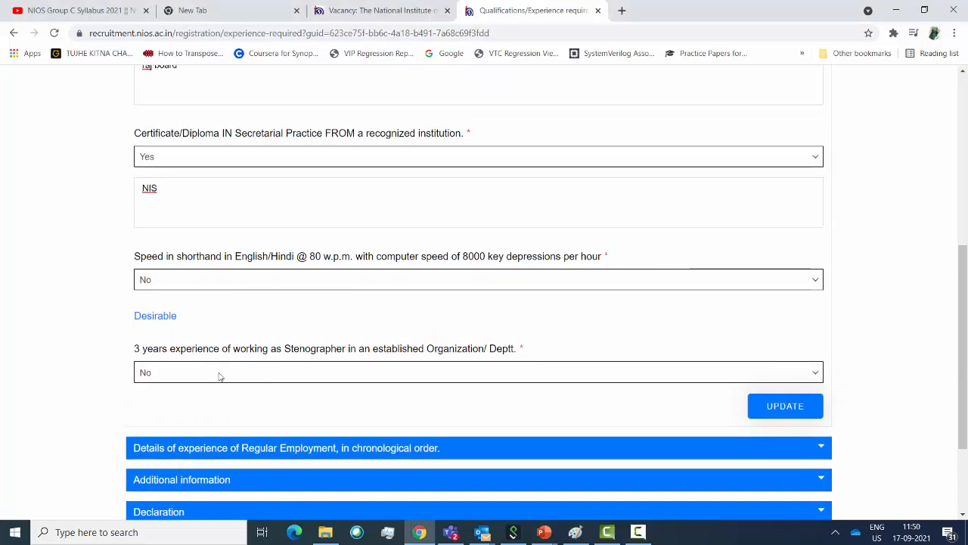
pyautogui.scroll(-2, 204, 303)
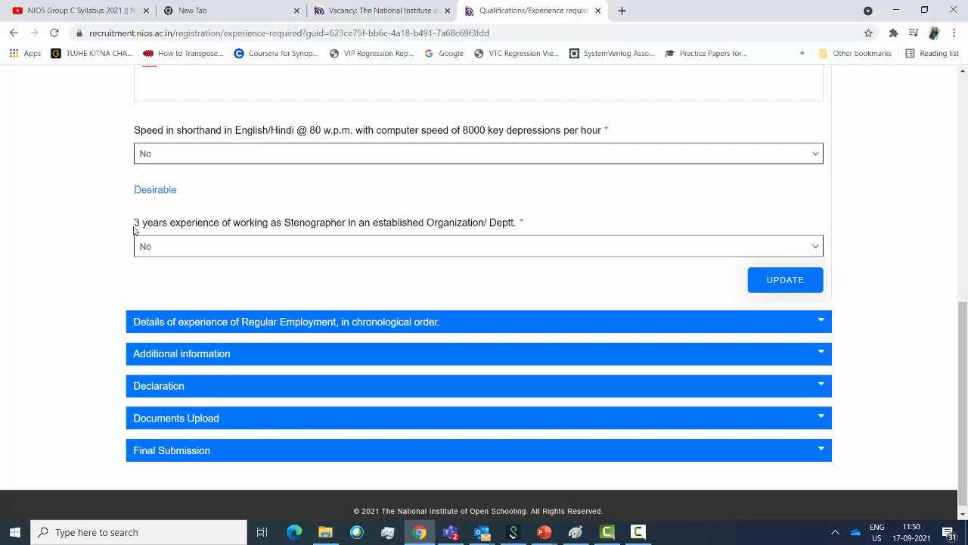
pyautogui.click(779, 289)
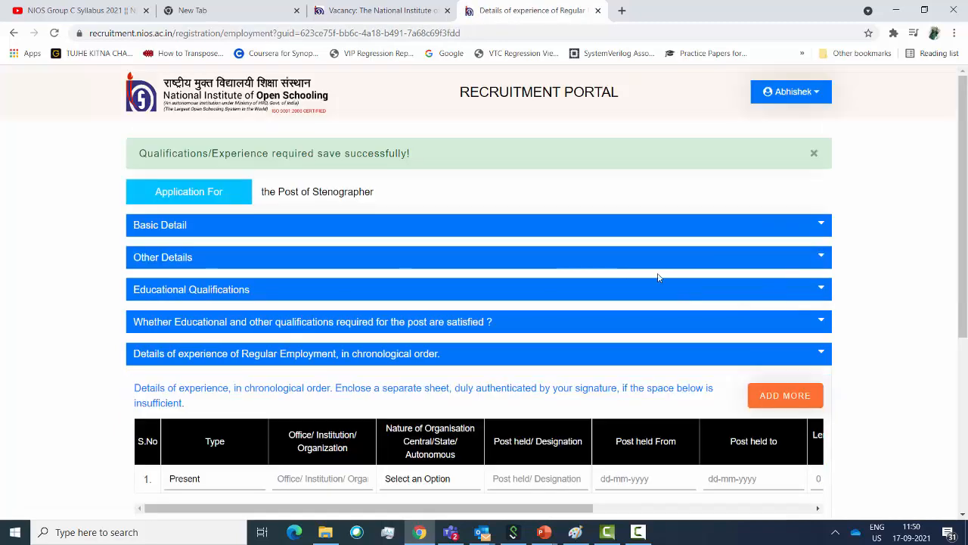
# Enter organisation 'asssdd' as State Government with post held 'asddda'
pyautogui.scroll(-4, 530, 291)
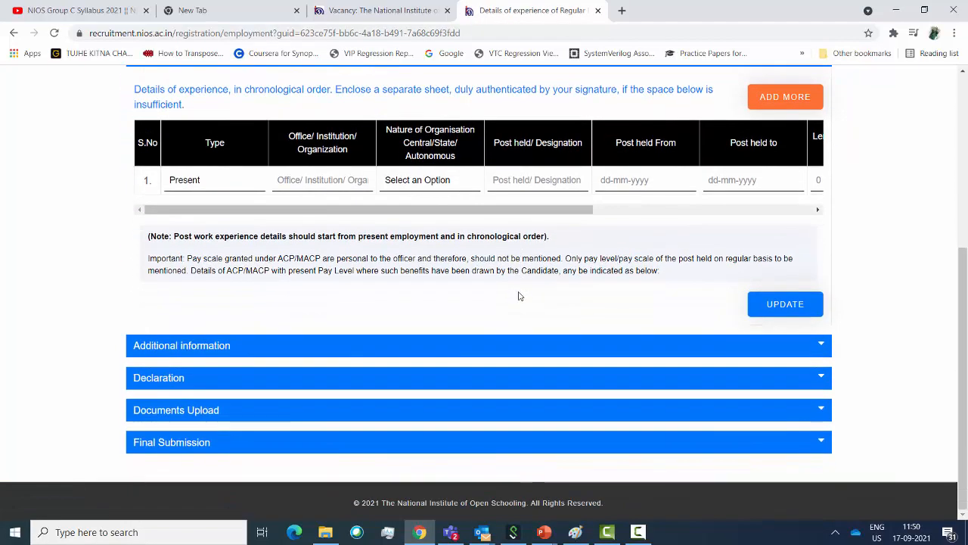
pyautogui.scroll(1, 488, 308)
pyautogui.scroll(1, 488, 308)
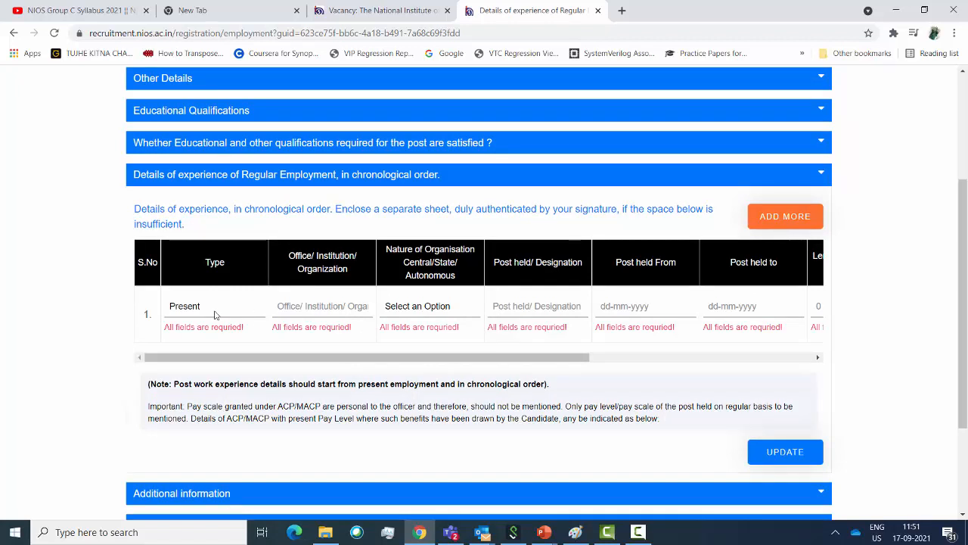
pyautogui.write('asssdd')
pyautogui.click(417, 305)
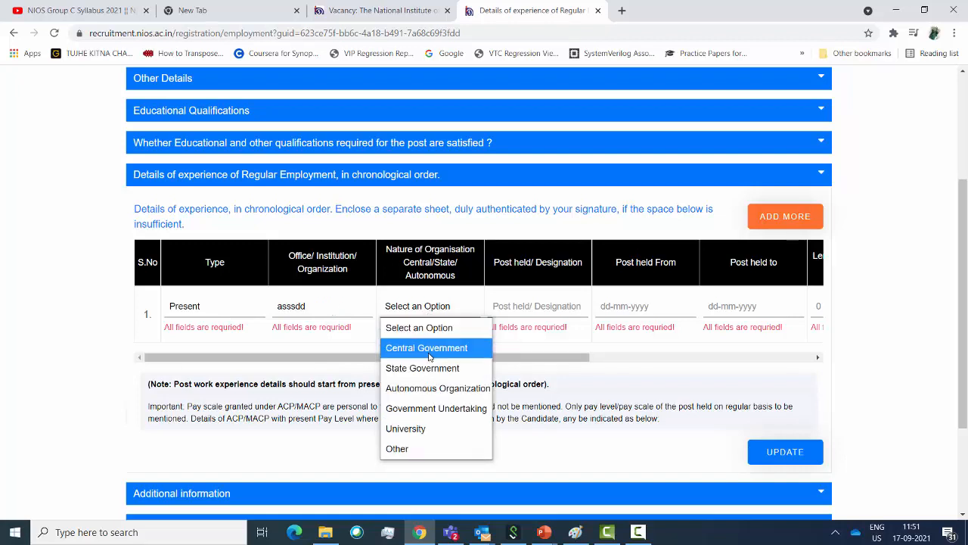
pyautogui.click(435, 371)
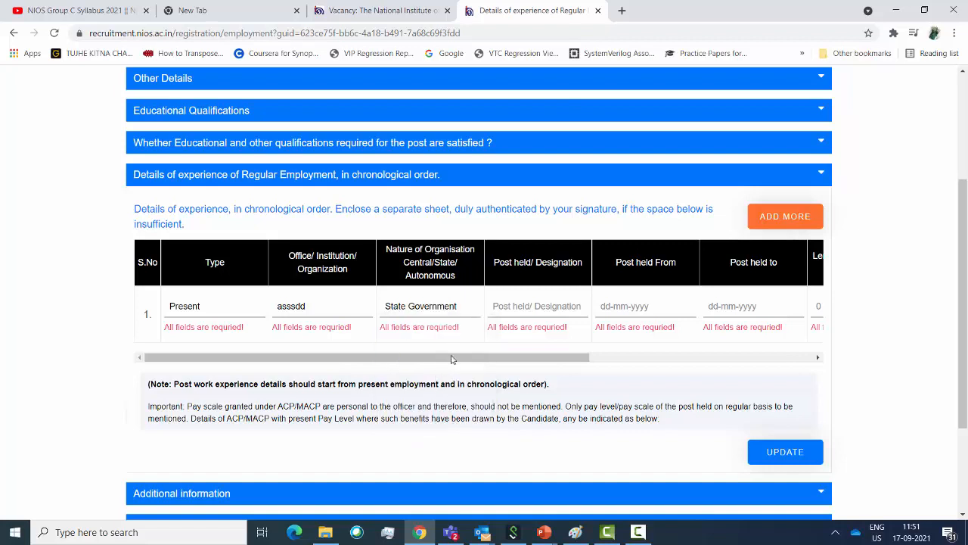
pyautogui.click(457, 310)
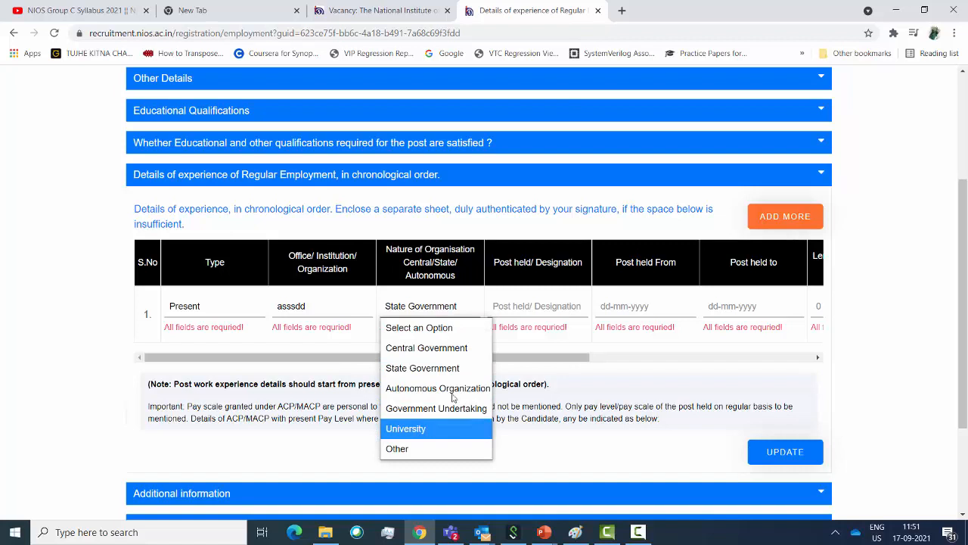
pyautogui.click(435, 368)
pyautogui.click(536, 306)
pyautogui.write('asddda')
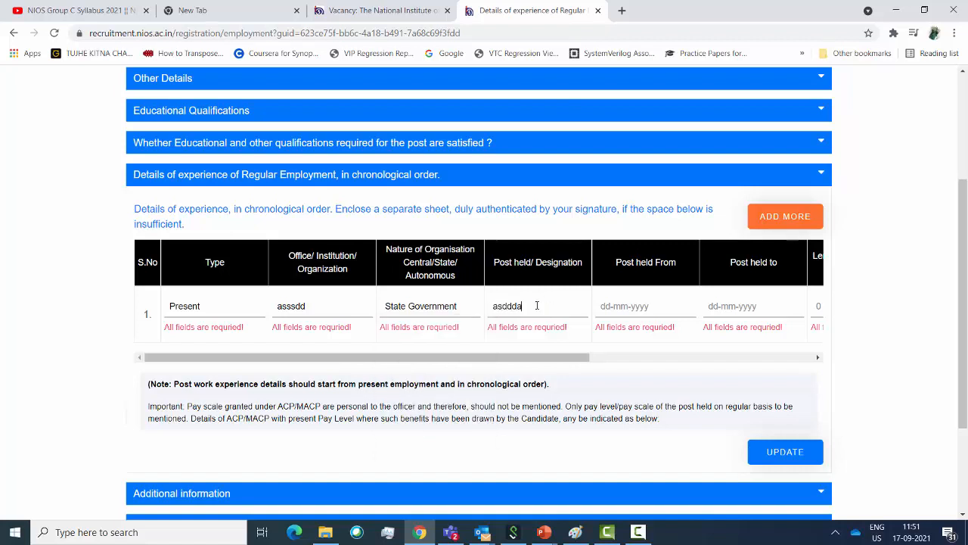
# Set the post held dates from 06-03-2019 to 17-09-2021
pyautogui.click(646, 306)
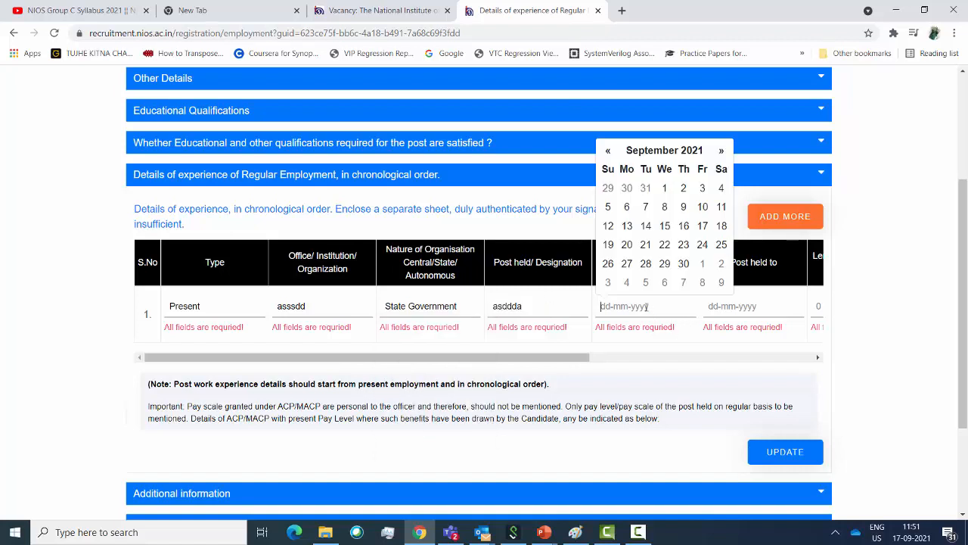
pyautogui.click(608, 150)
pyautogui.click(607, 151)
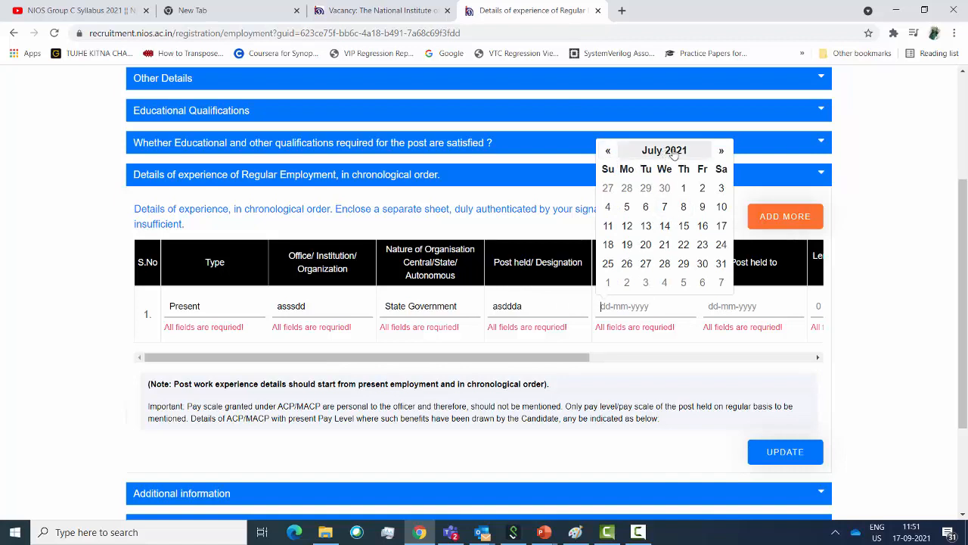
pyautogui.click(664, 151)
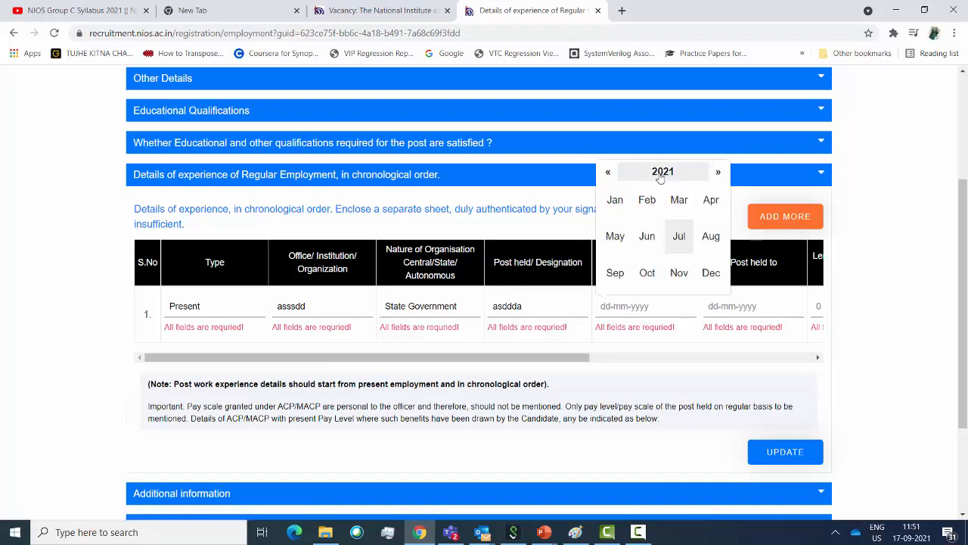
pyautogui.click(607, 171)
pyautogui.click(607, 172)
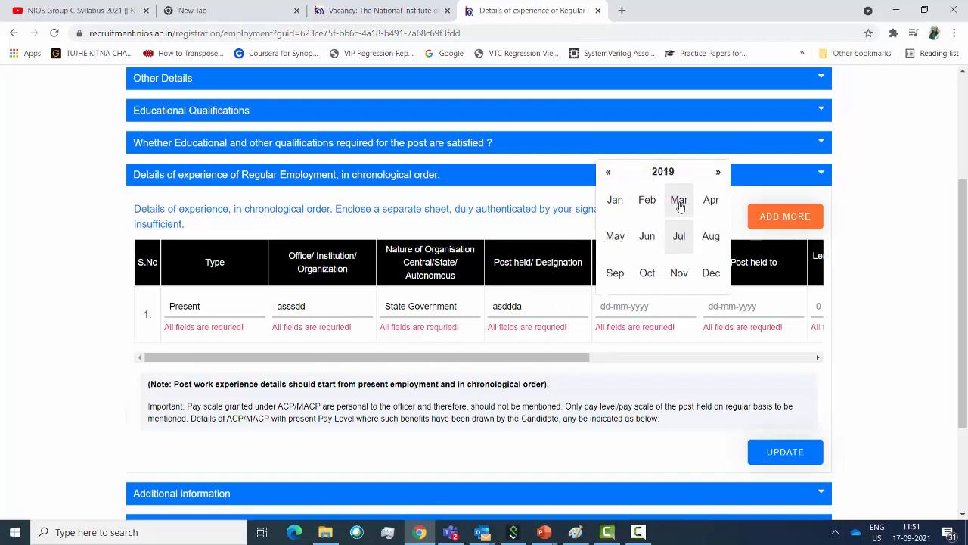
pyautogui.click(679, 200)
pyautogui.click(664, 209)
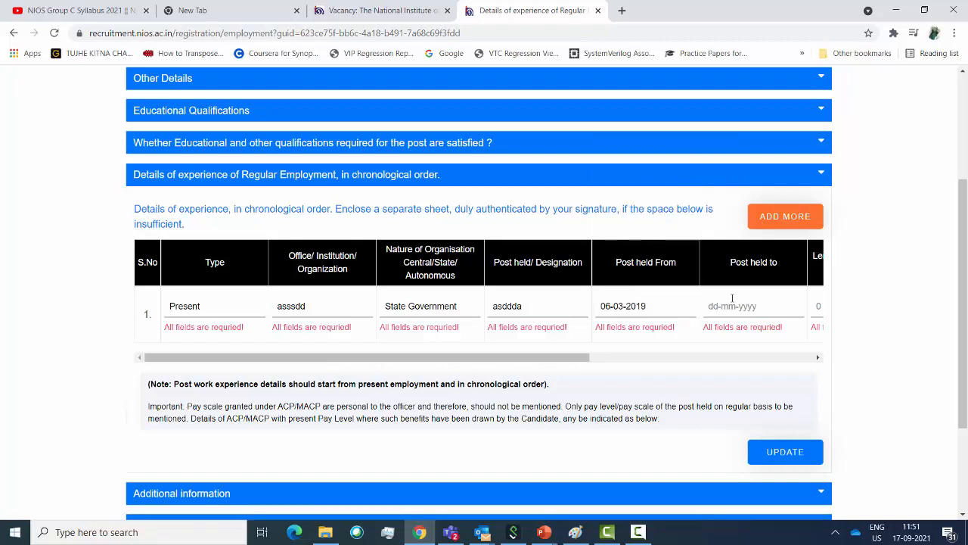
pyautogui.click(738, 308)
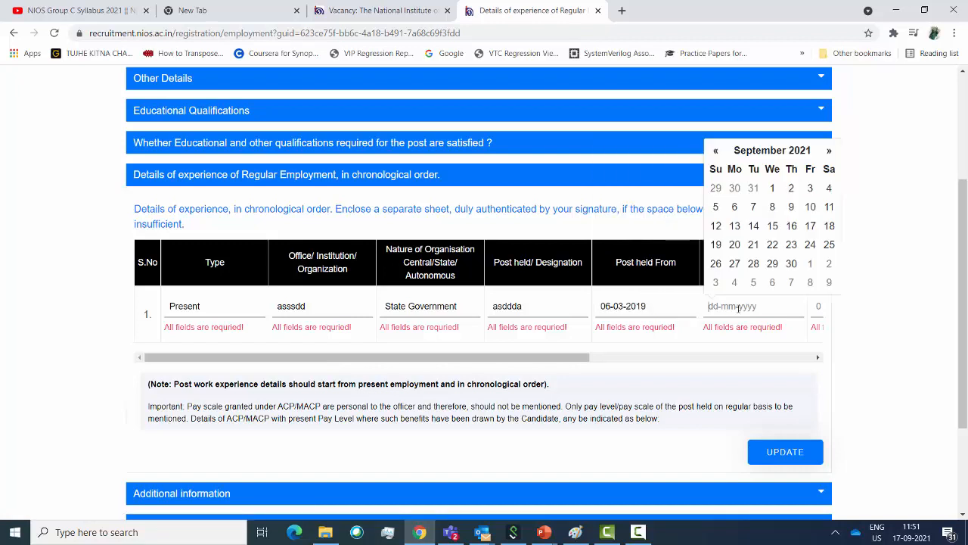
pyautogui.click(772, 188)
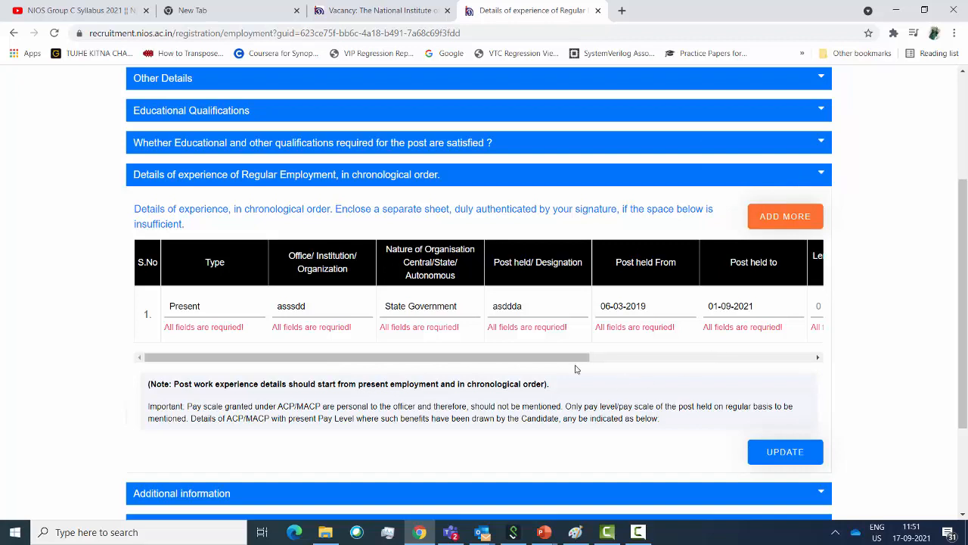
pyautogui.click(735, 306)
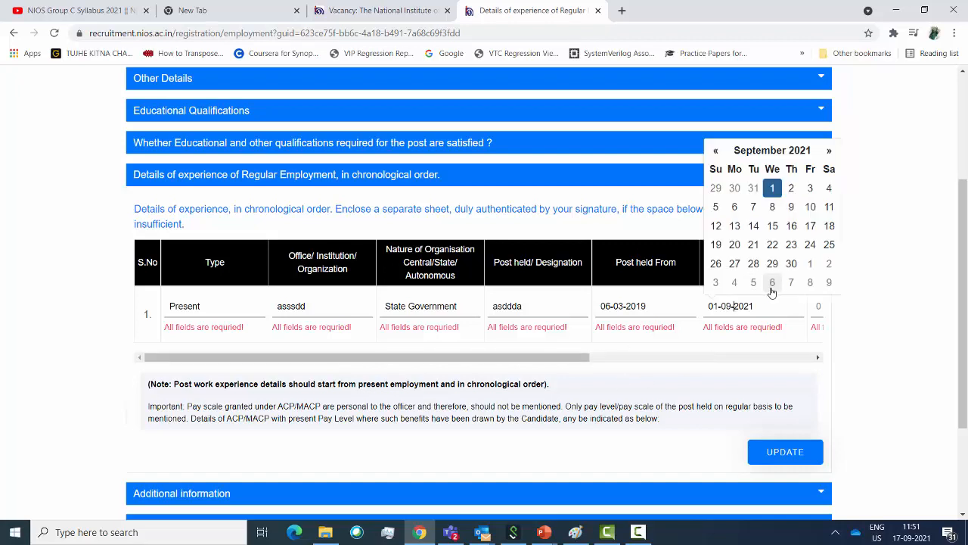
pyautogui.click(810, 225)
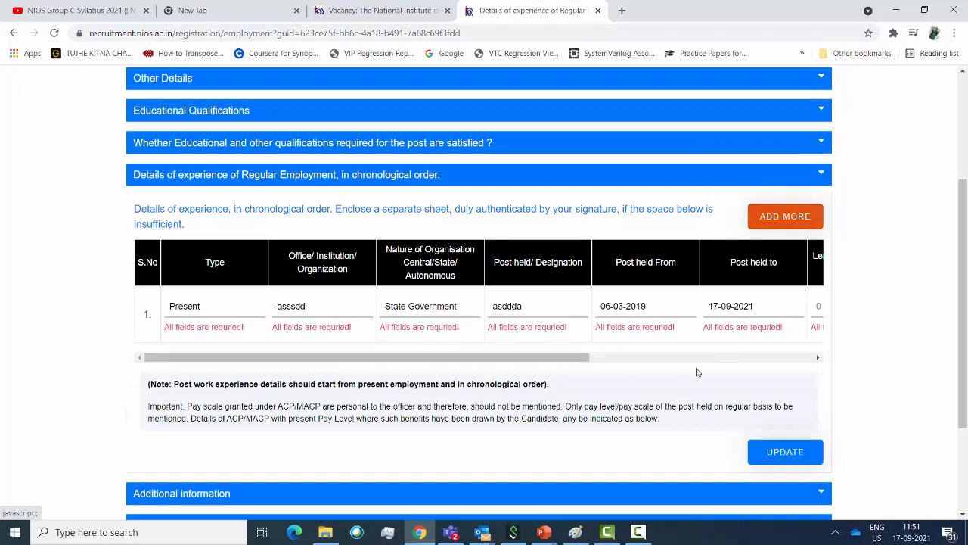
# Enter 3 years service, pay scale 300000 and duties 'stenographer', then save the employment row
pyautogui.moveTo(563, 356); pyautogui.dragTo(739, 384)
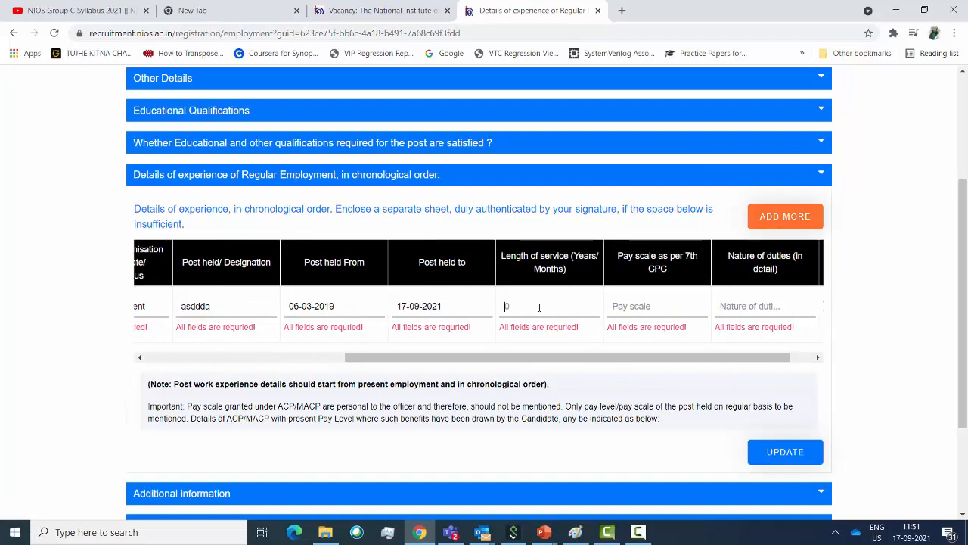
pyautogui.write('3')
pyautogui.click(669, 309)
pyautogui.write('300000')
pyautogui.write('stenograp')
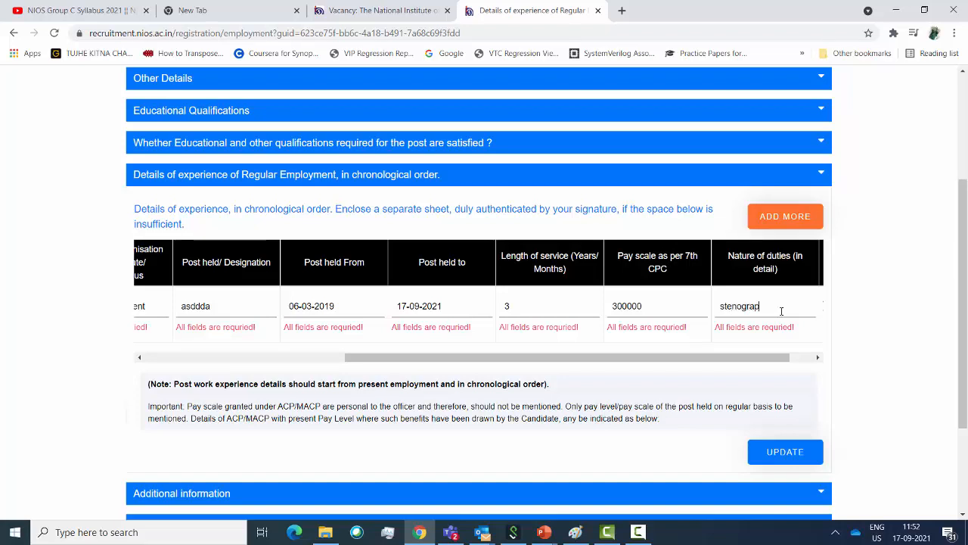
pyautogui.write('her')
pyautogui.click(772, 456)
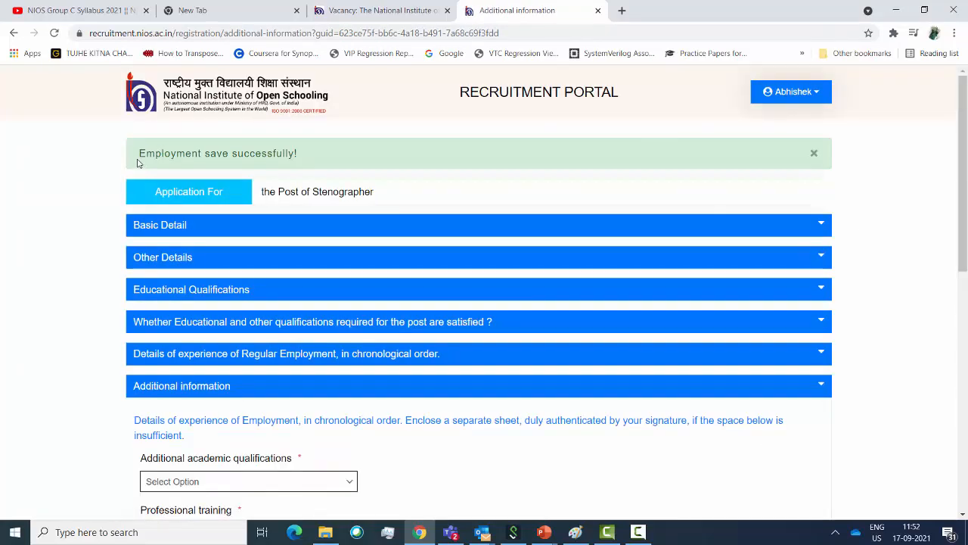
# Highlight the employment-saved message, then open the Additional academic qualifications dropdown
pyautogui.moveTo(139, 152); pyautogui.dragTo(309, 148)
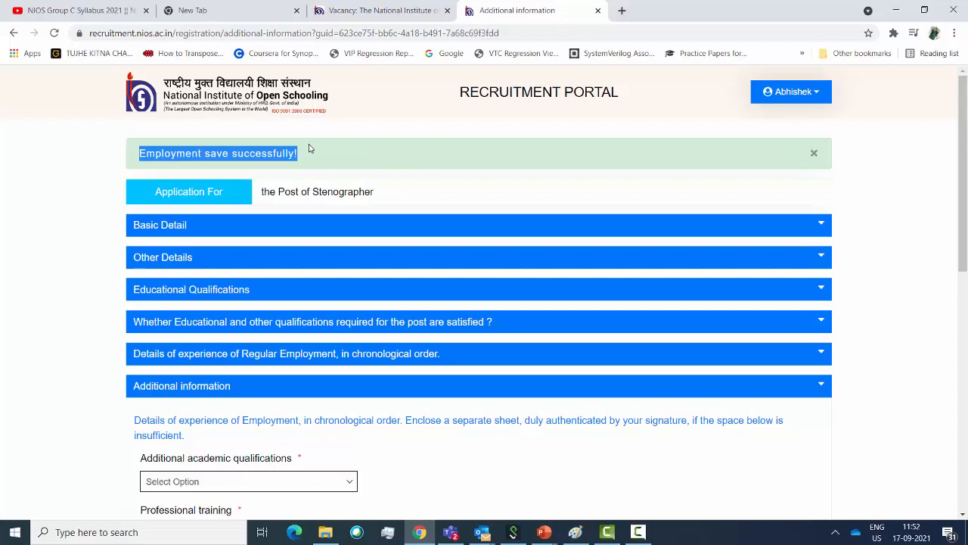
pyautogui.scroll(-3, 464, 325)
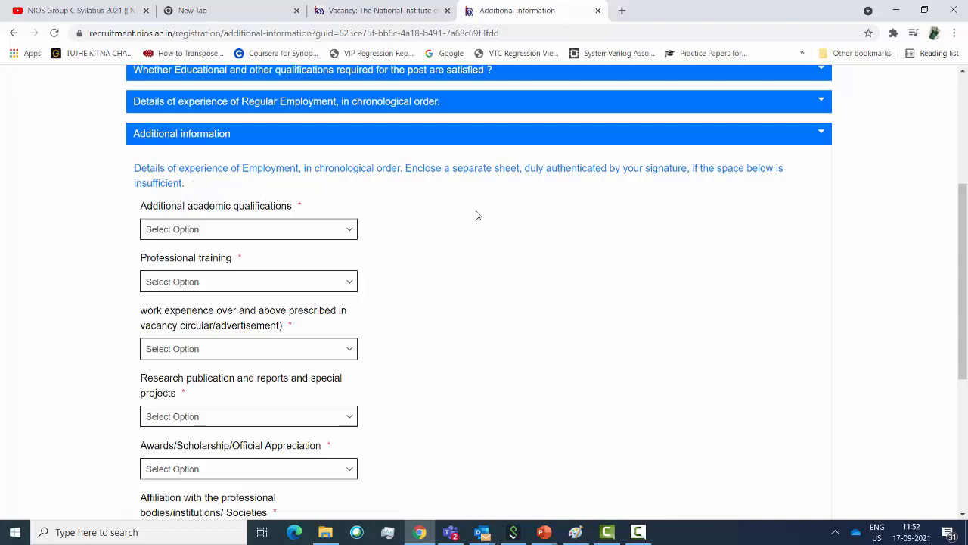
pyautogui.click(316, 233)
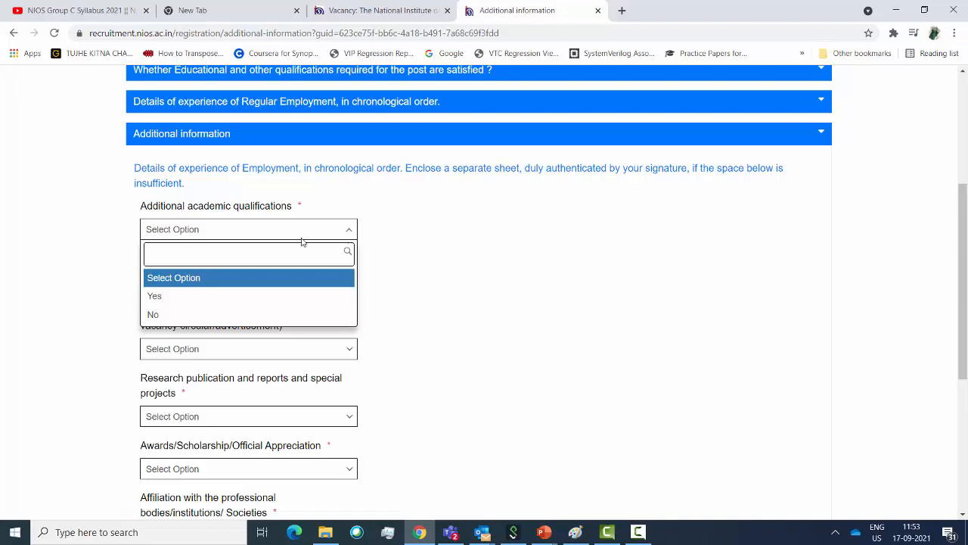
# Answer No for additional academic qualifications, professional training and extra work experience
pyautogui.click(232, 315)
pyautogui.click(257, 285)
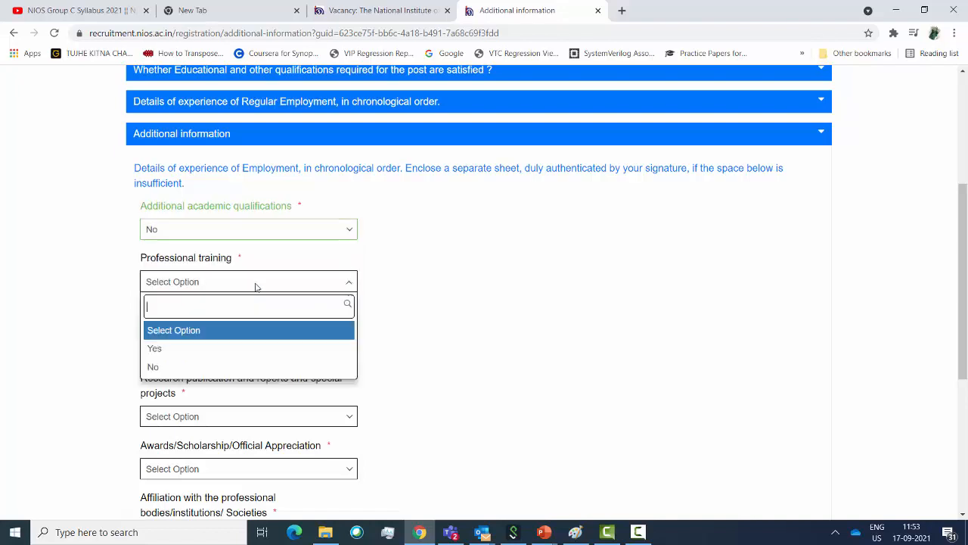
pyautogui.click(197, 367)
pyautogui.scroll(-1, 276, 350)
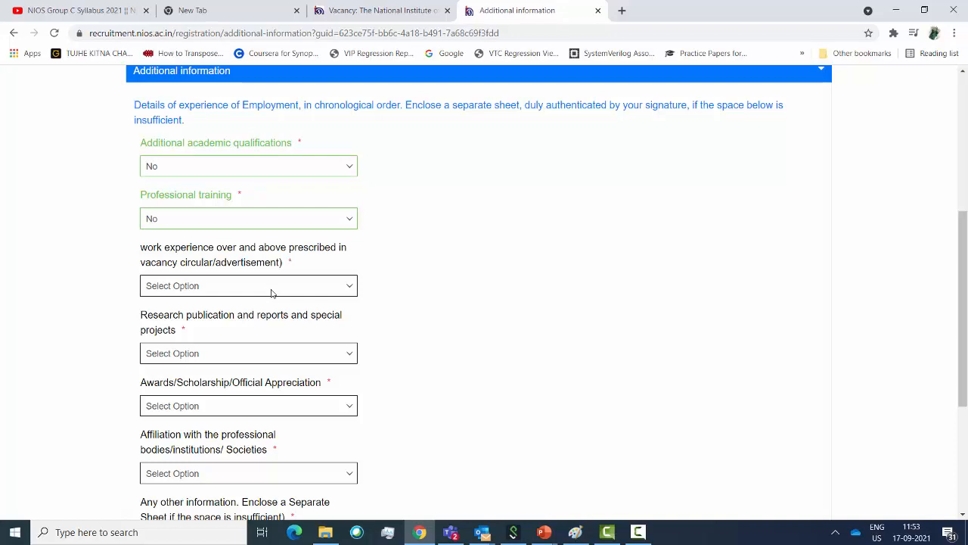
pyautogui.click(272, 293)
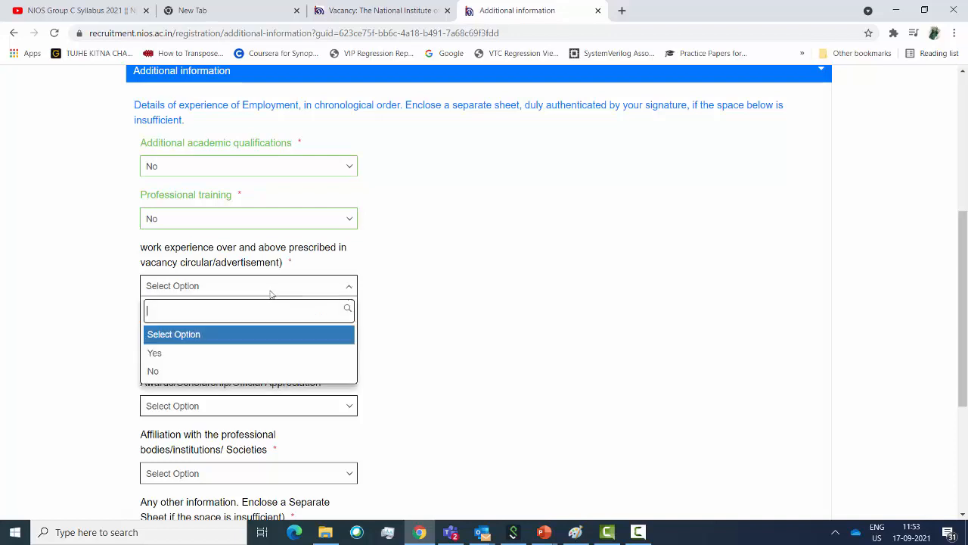
pyautogui.click(176, 353)
pyautogui.click(197, 331)
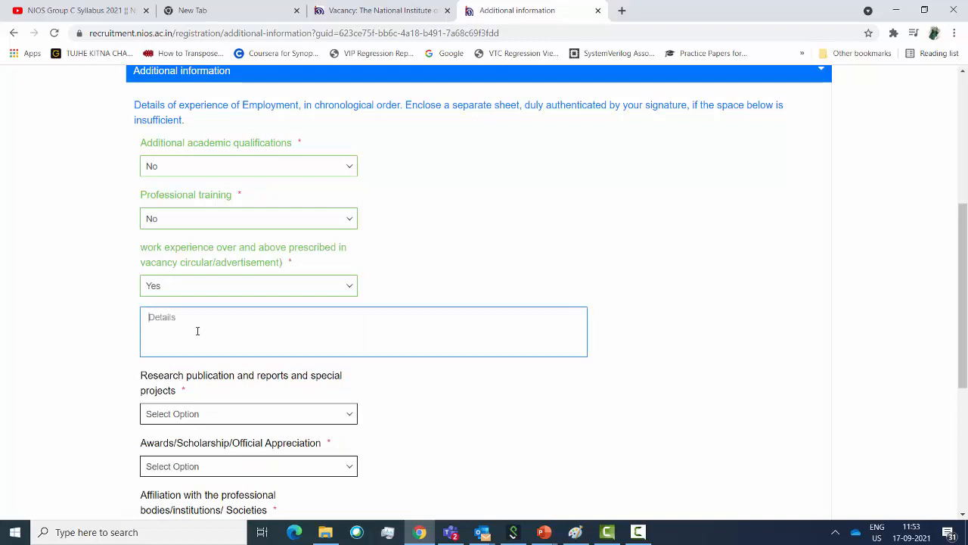
pyautogui.click(259, 293)
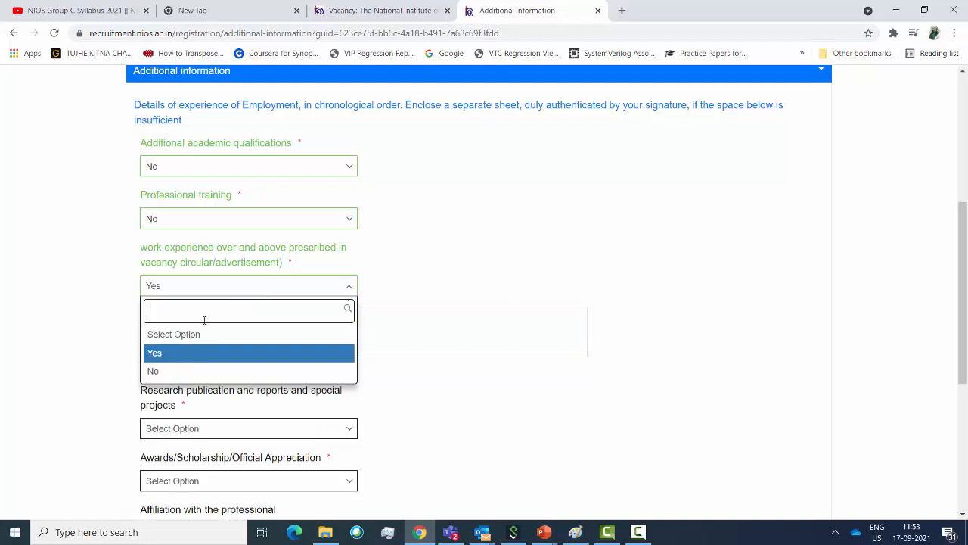
pyautogui.click(162, 370)
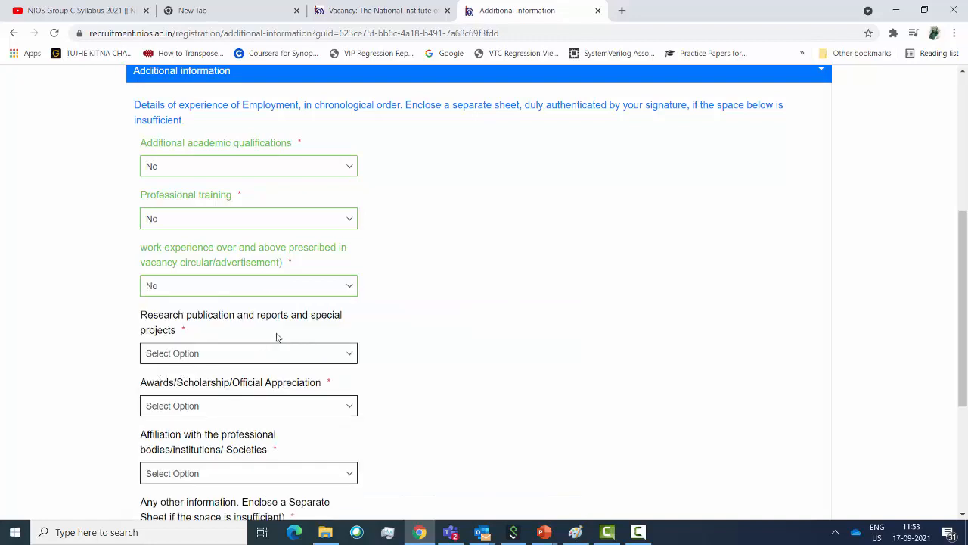
# Answer No for research publications, awards, professional affiliation and other information, then save with UPDATE
pyautogui.scroll(-1, 277, 335)
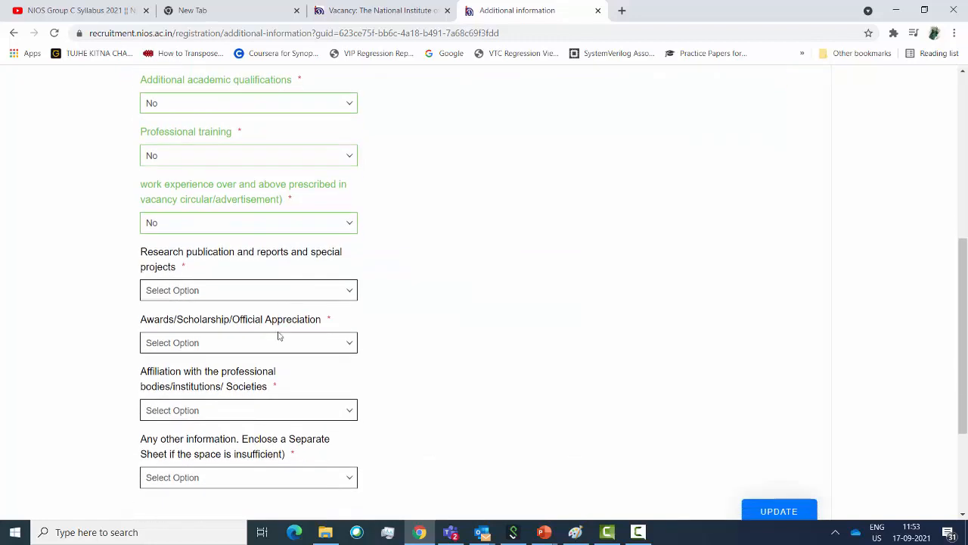
pyautogui.click(259, 294)
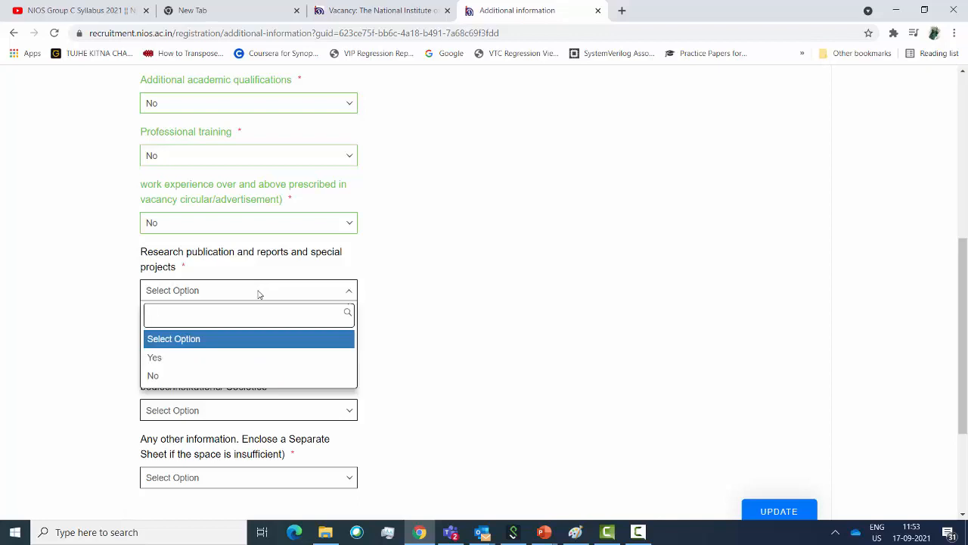
pyautogui.click(196, 375)
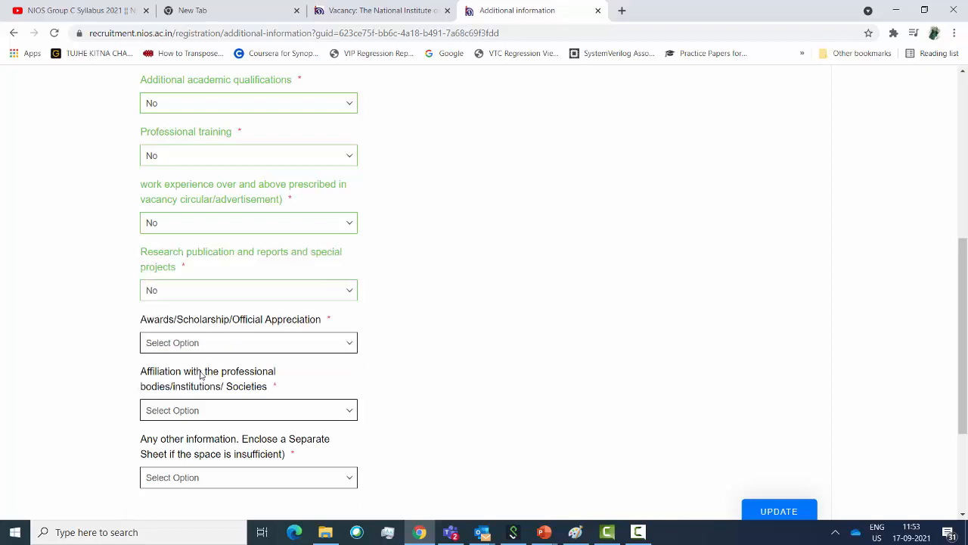
pyautogui.click(239, 344)
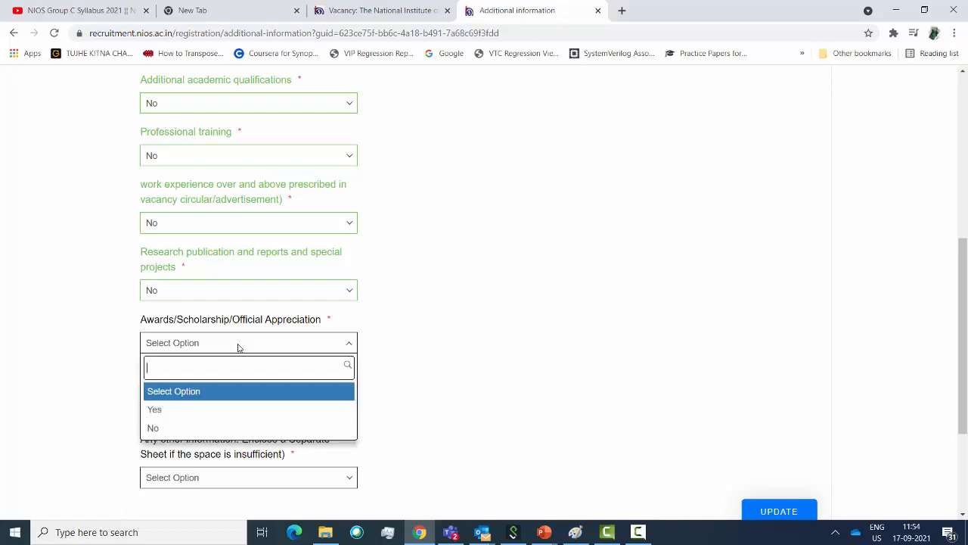
pyautogui.click(184, 426)
pyautogui.scroll(-1, 257, 382)
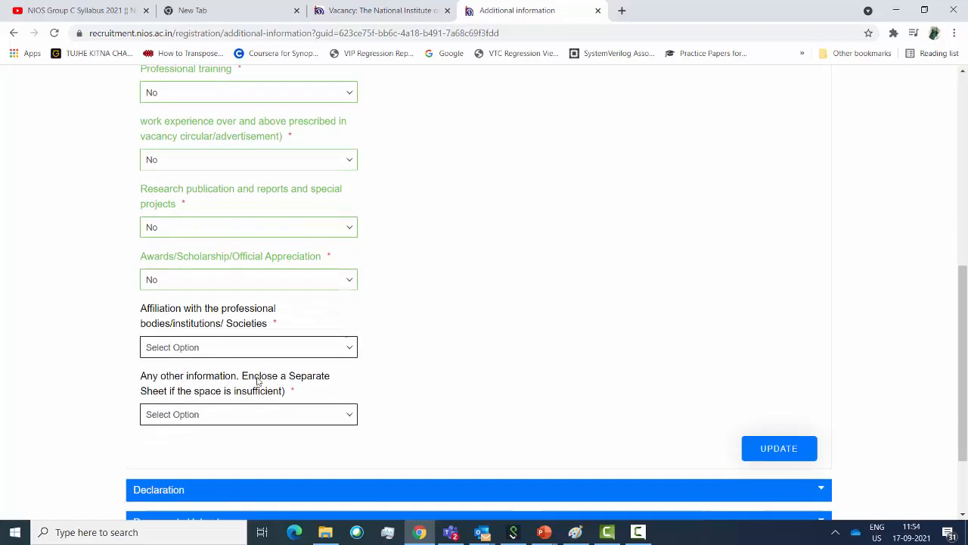
pyautogui.click(216, 352)
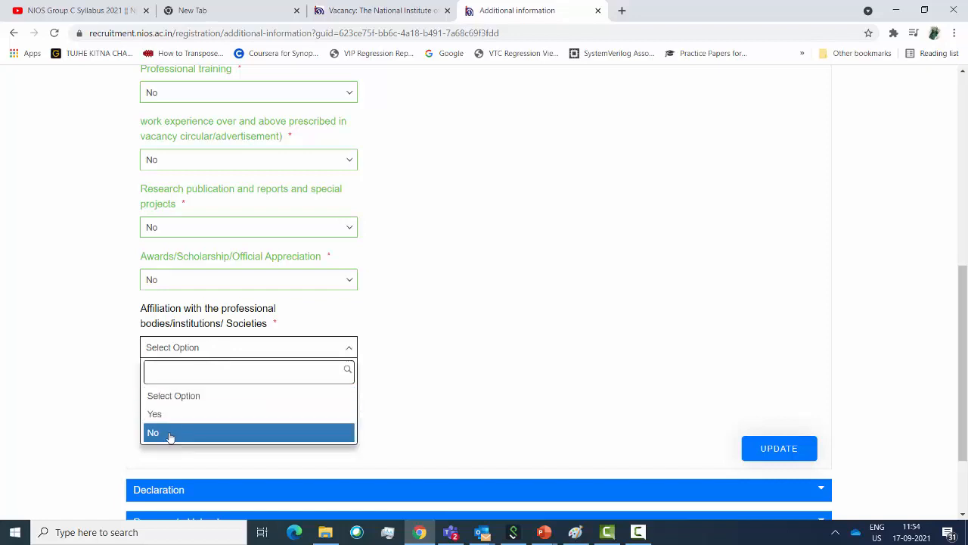
pyautogui.click(168, 432)
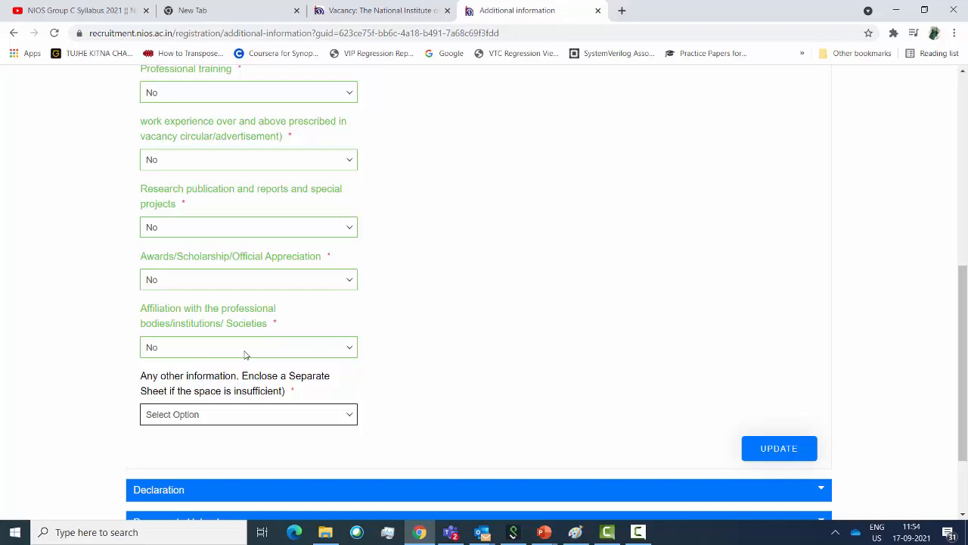
pyautogui.click(243, 420)
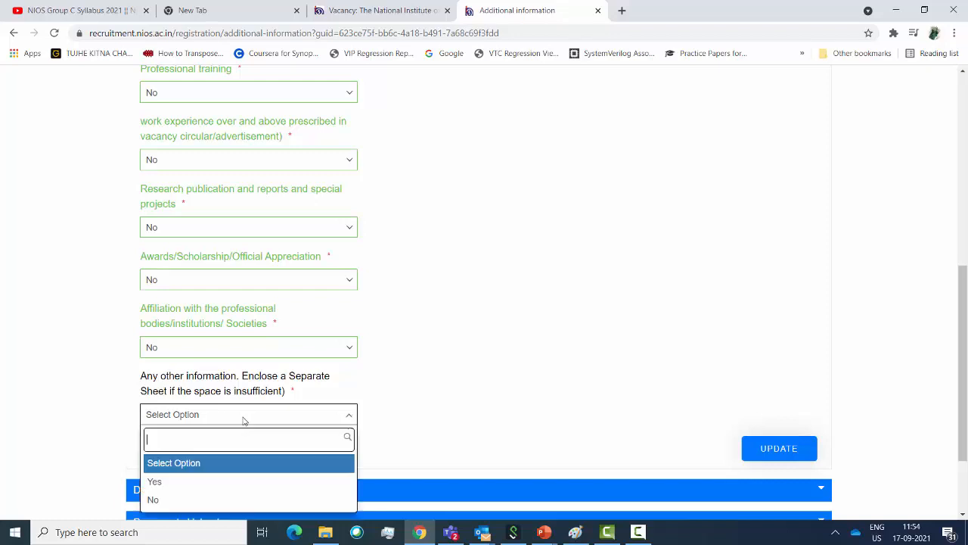
pyautogui.click(176, 499)
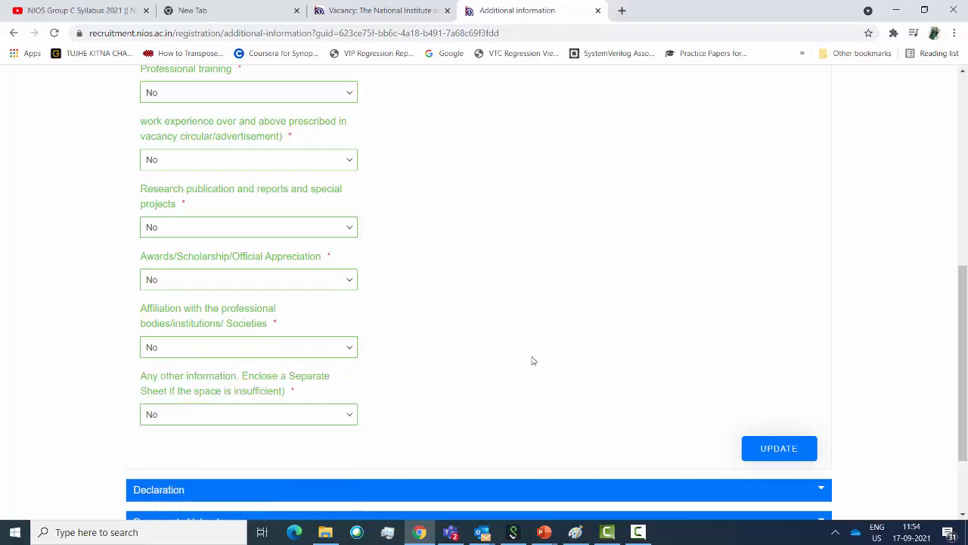
pyautogui.click(779, 450)
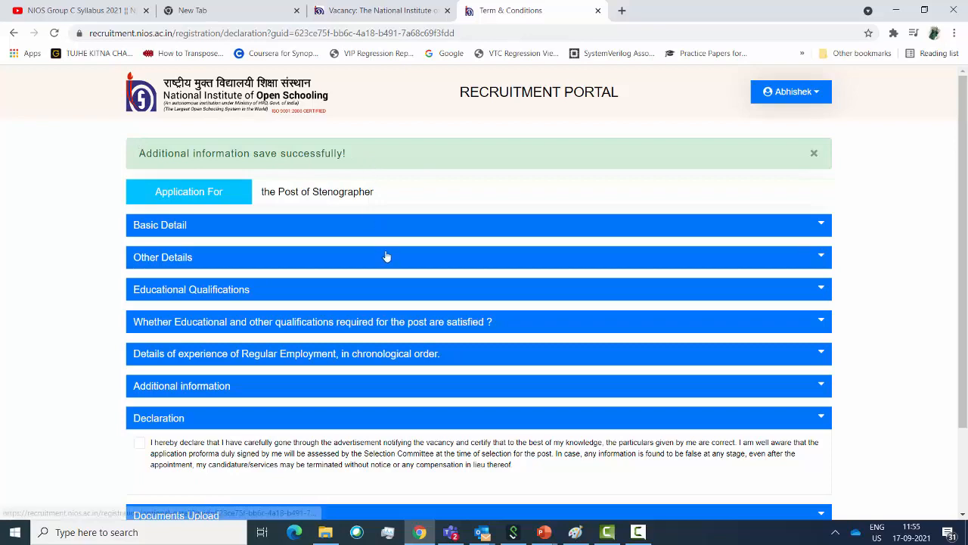
# Tick the Stenographer declaration checkbox and continue with NEXT to Documents Upload
pyautogui.scroll(-1, 384, 257)
pyautogui.scroll(-1, 285, 382)
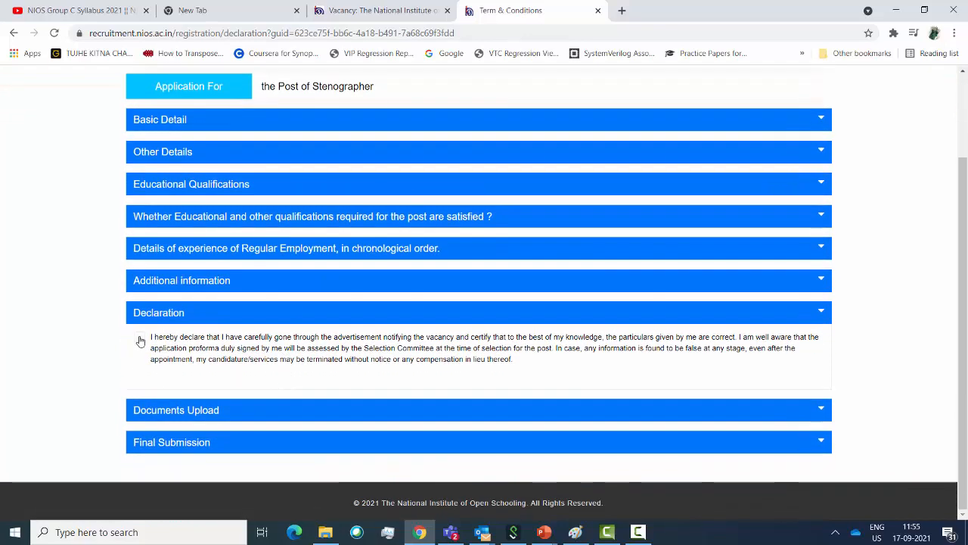
pyautogui.click(139, 337)
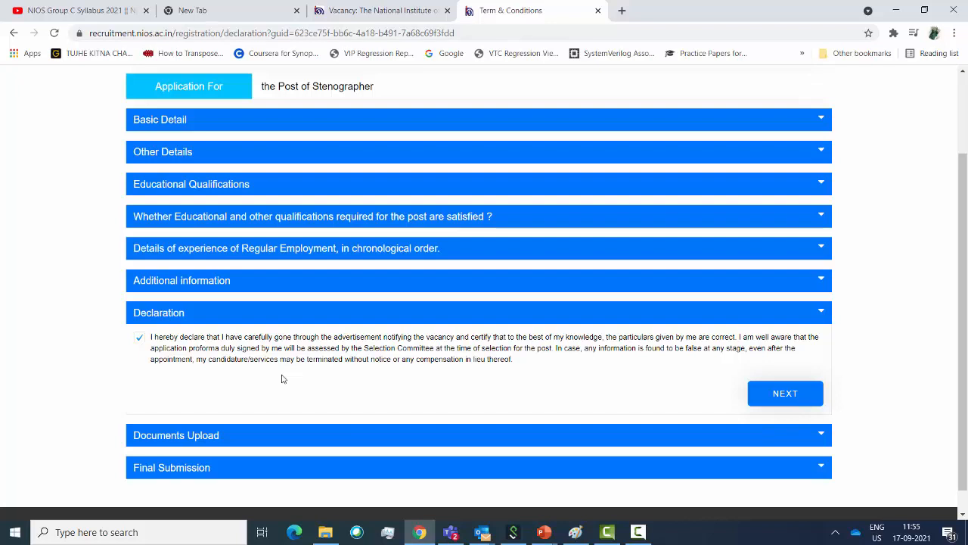
pyautogui.click(140, 339)
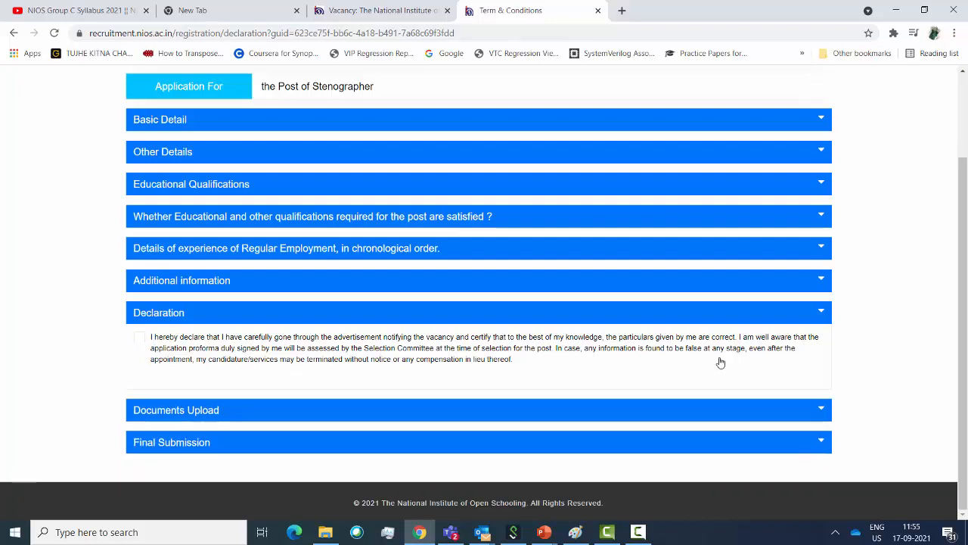
pyautogui.click(140, 339)
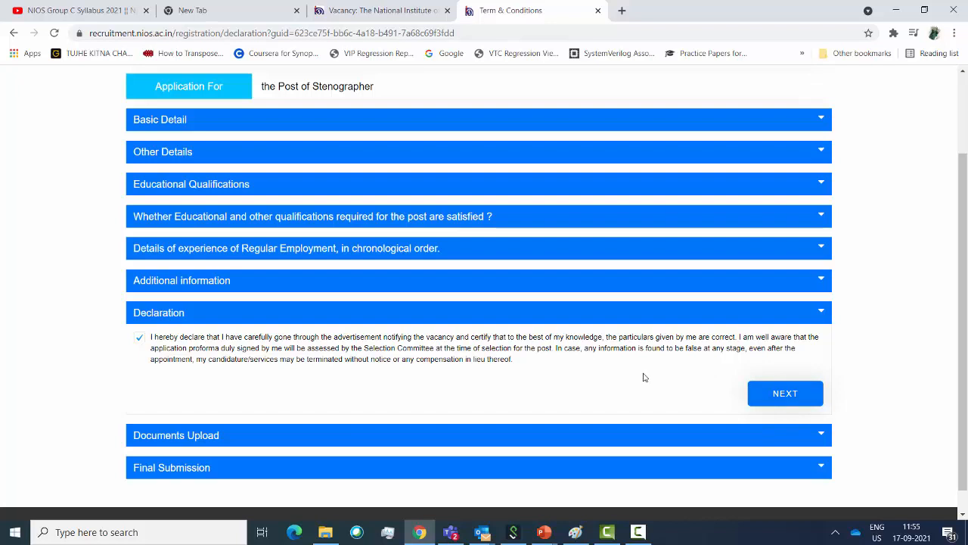
pyautogui.click(789, 404)
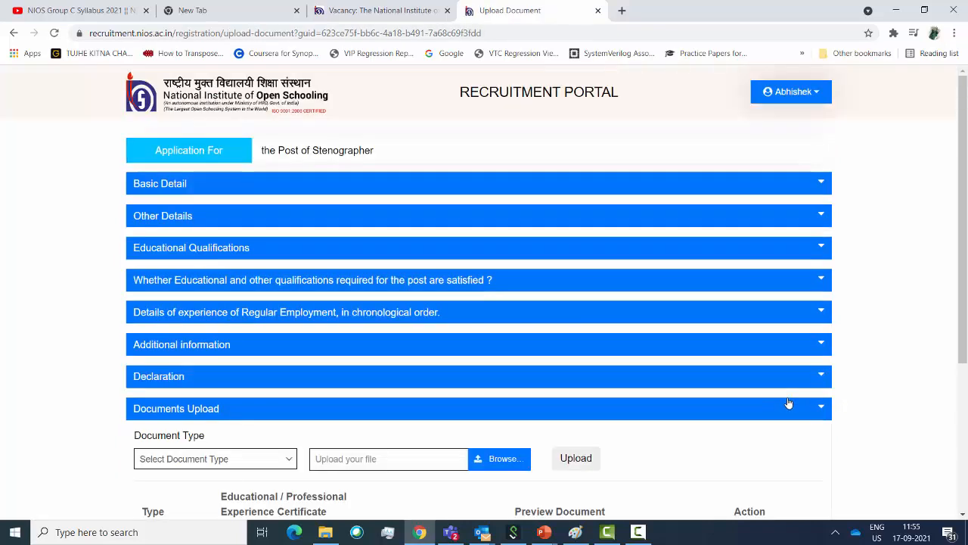
# Note the allowed file types and size, then select Passport photo as Document Type
pyautogui.scroll(-2, 625, 335)
pyautogui.scroll(-2, 625, 335)
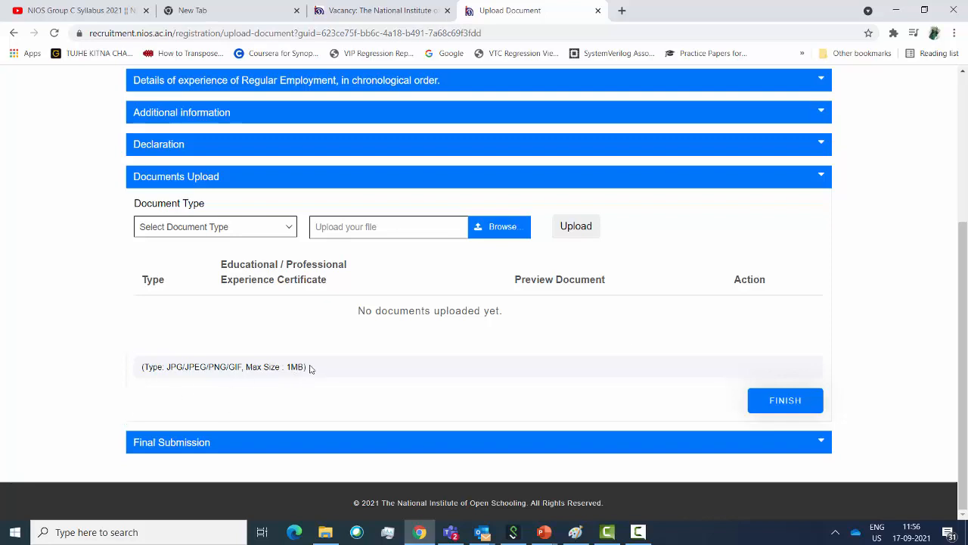
pyautogui.moveTo(310, 368); pyautogui.dragTo(148, 376)
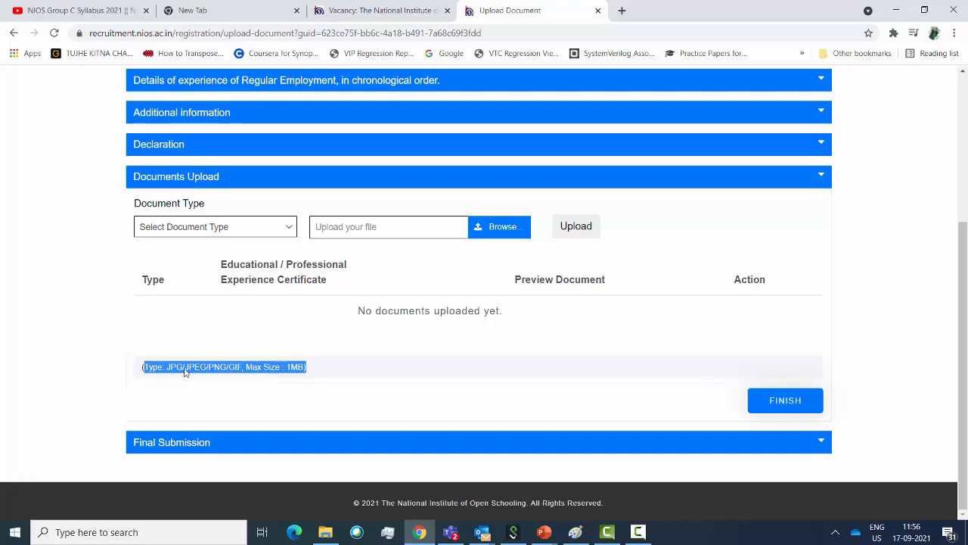
pyautogui.click(292, 232)
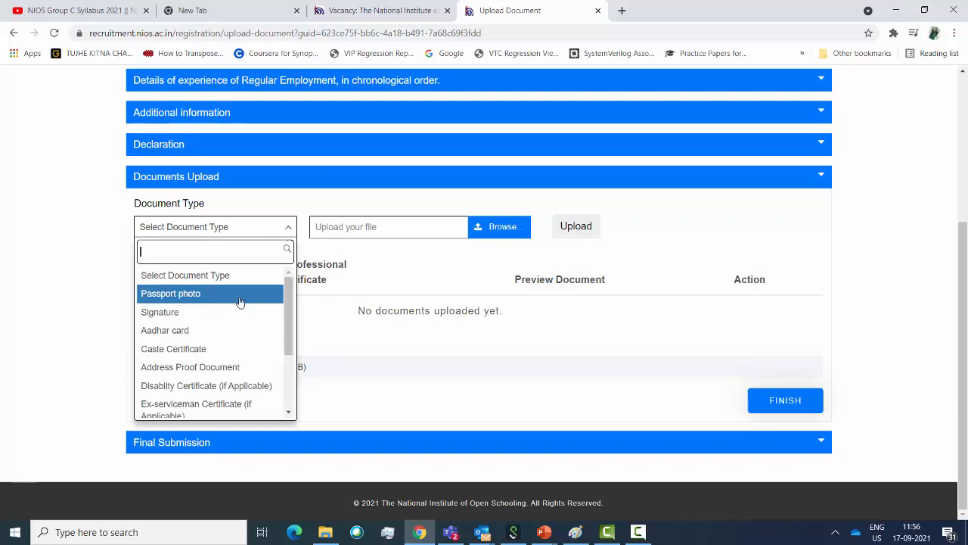
pyautogui.scroll(-2, 240, 302)
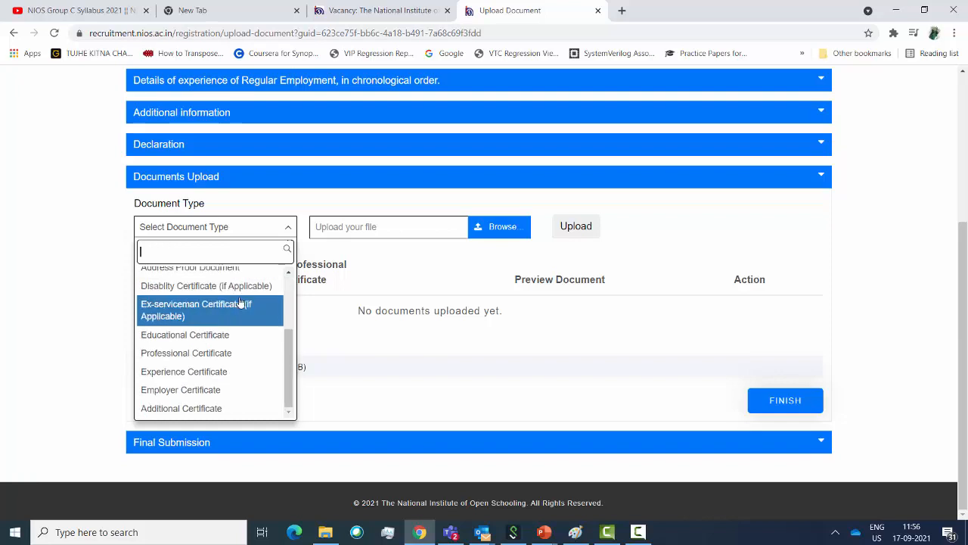
pyautogui.scroll(2, 240, 302)
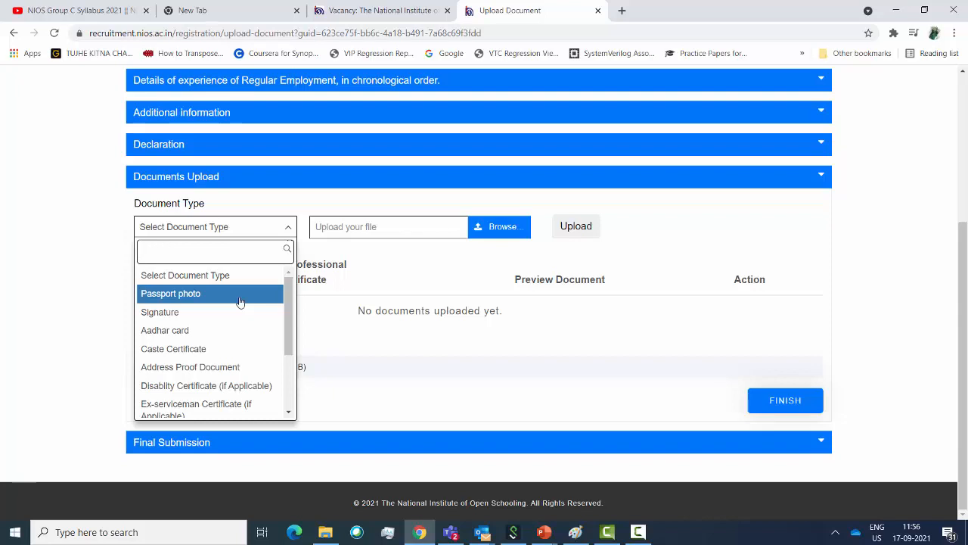
pyautogui.click(240, 302)
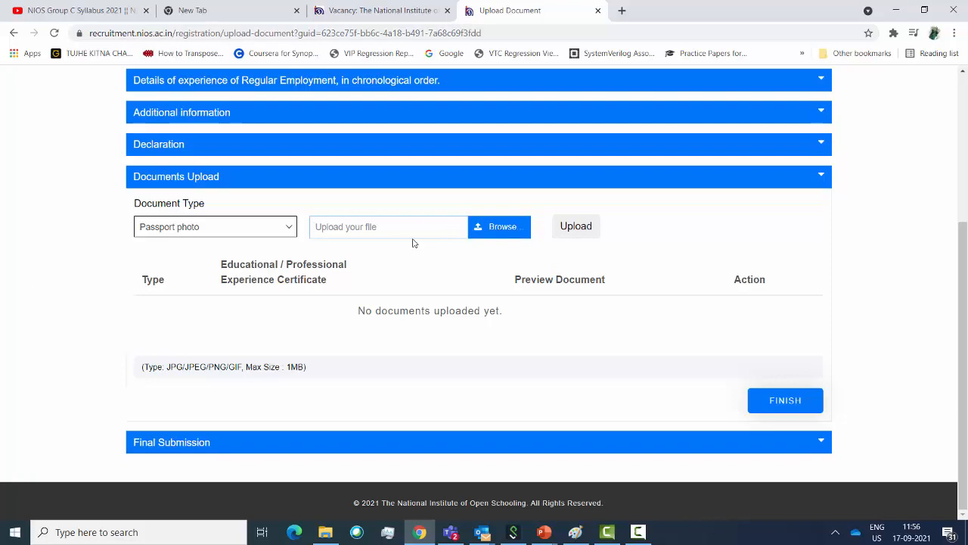
# Upload Thumb.jpg from the computer as the Passport photo
pyautogui.click(493, 233)
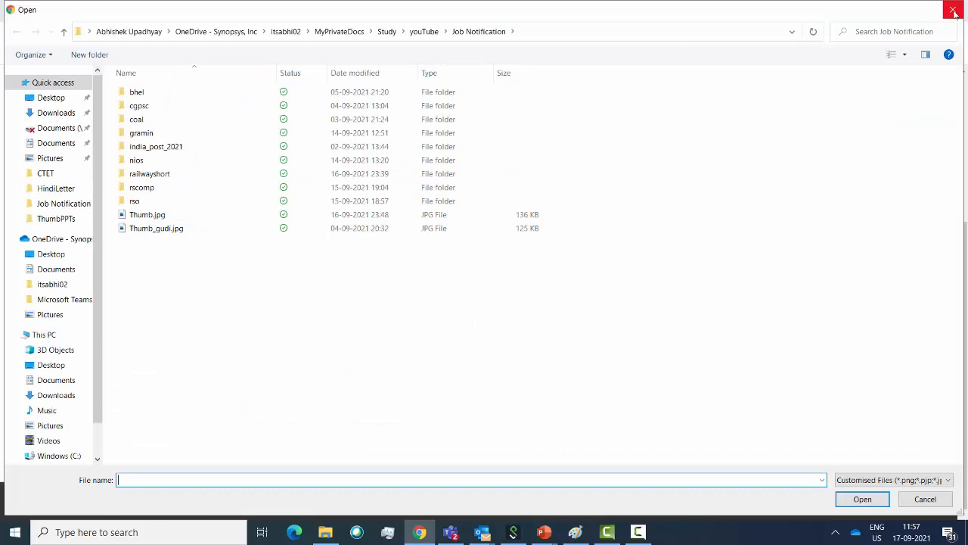
pyautogui.click(152, 215)
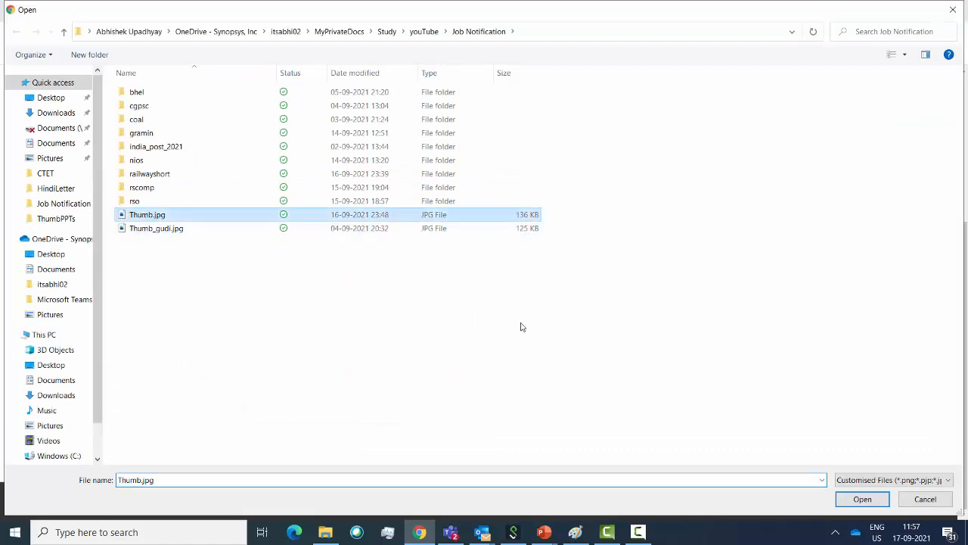
pyautogui.click(846, 500)
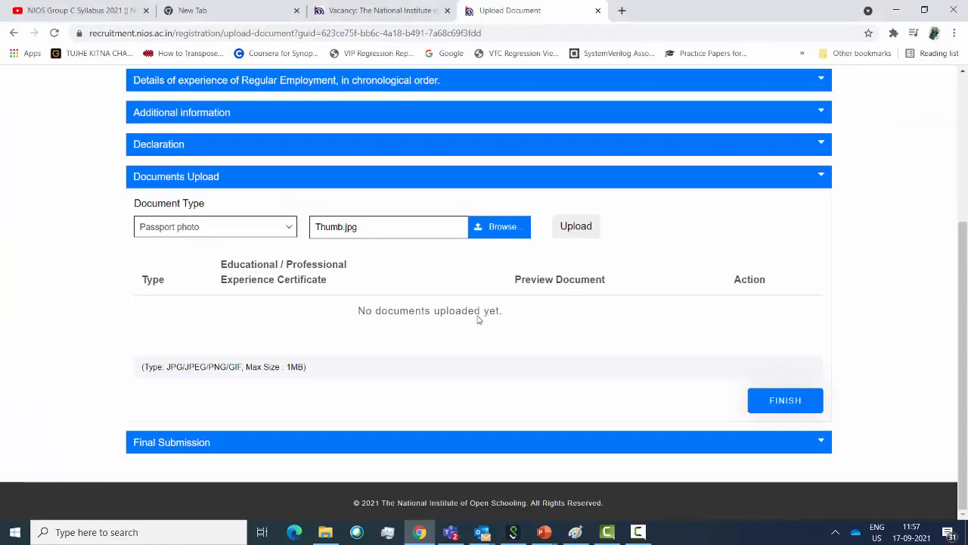
pyautogui.click(577, 226)
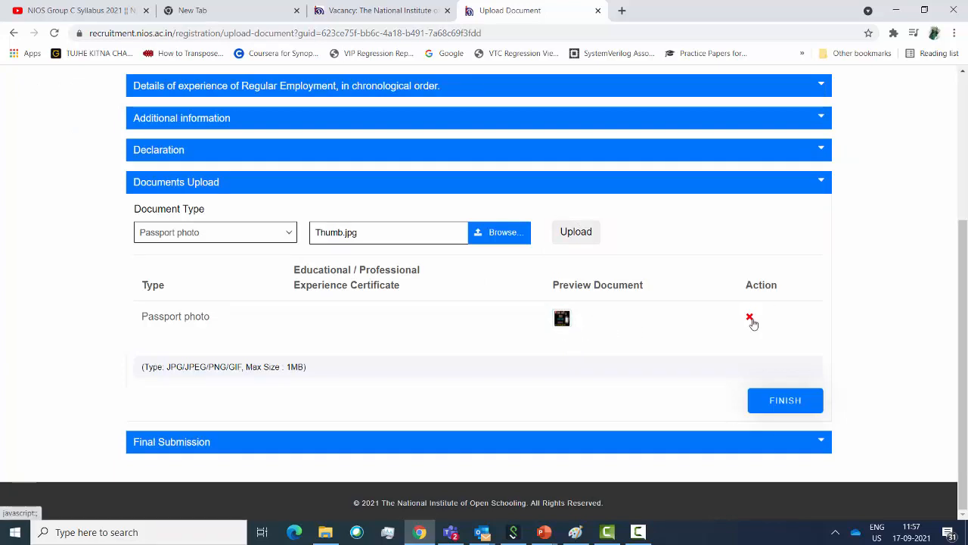
# Set the next document type to Signature
pyautogui.click(290, 232)
pyautogui.click(175, 317)
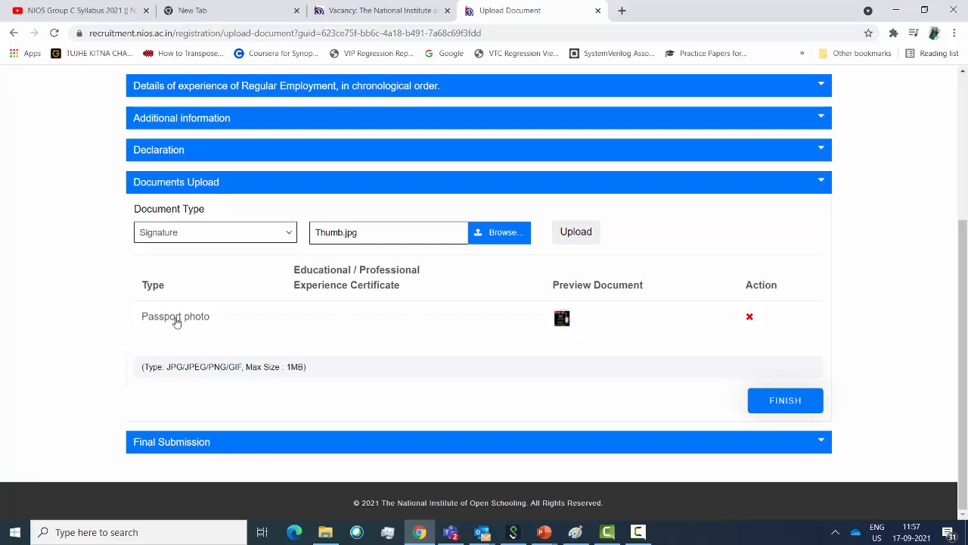
pyautogui.click(293, 235)
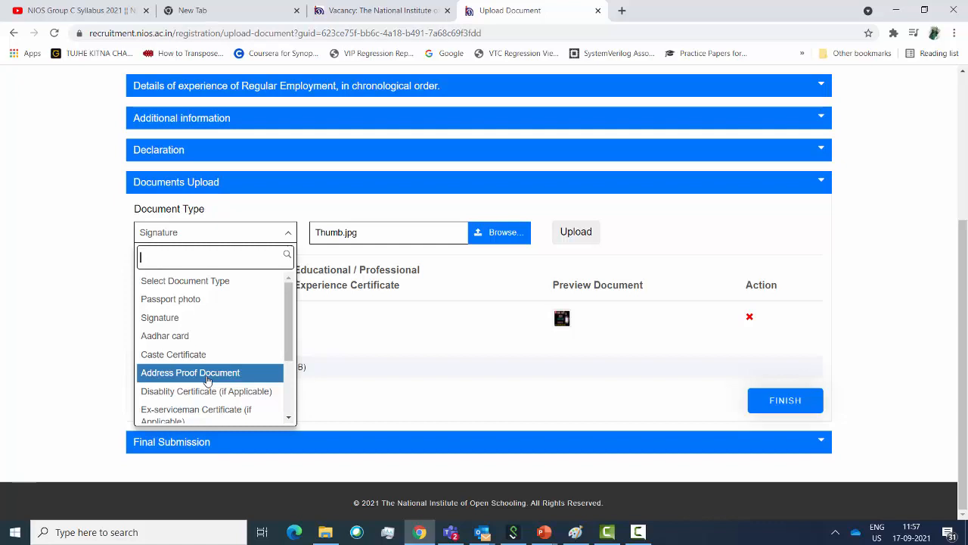
pyautogui.scroll(-2, 208, 385)
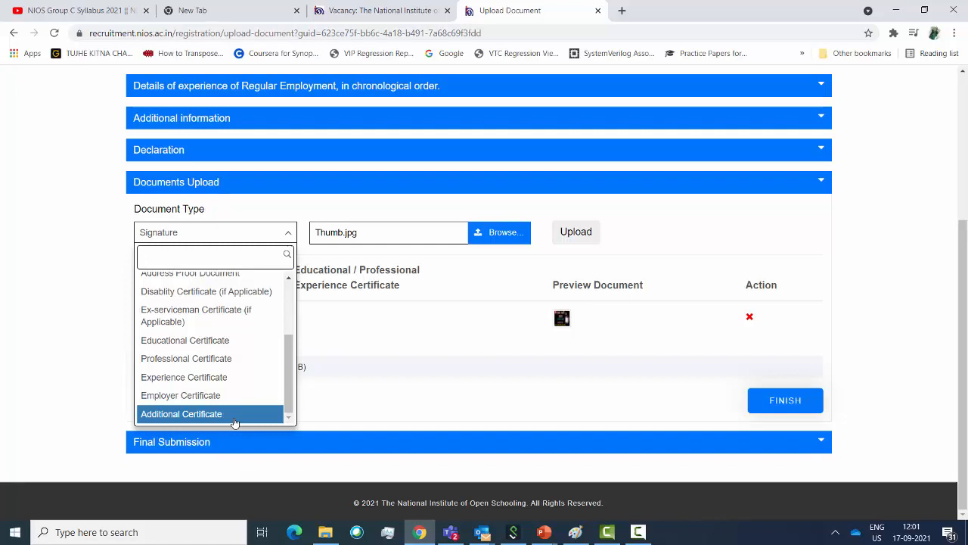
pyautogui.click(436, 400)
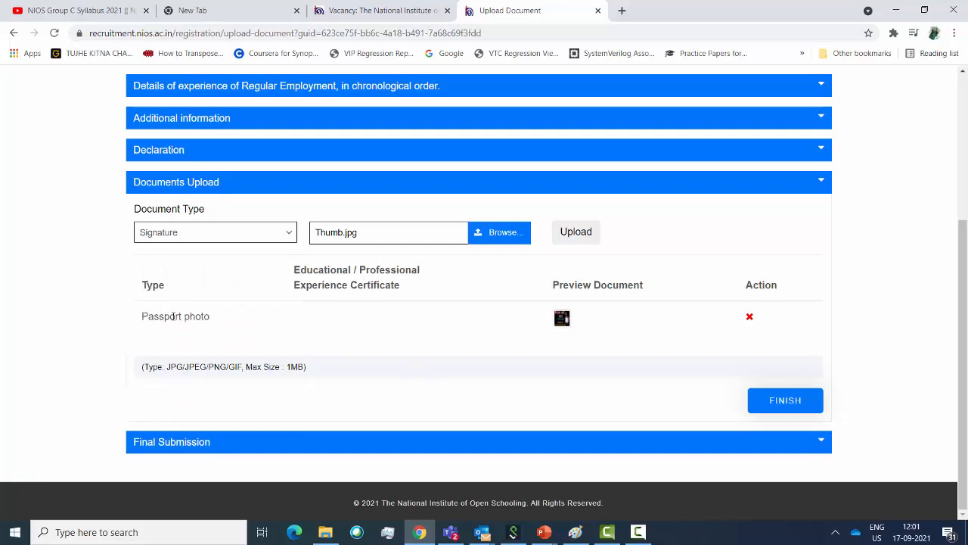
# Open the uploaded Passport photo thumbnail in a new tab for preview
pyautogui.moveTo(142, 317); pyautogui.dragTo(814, 328)
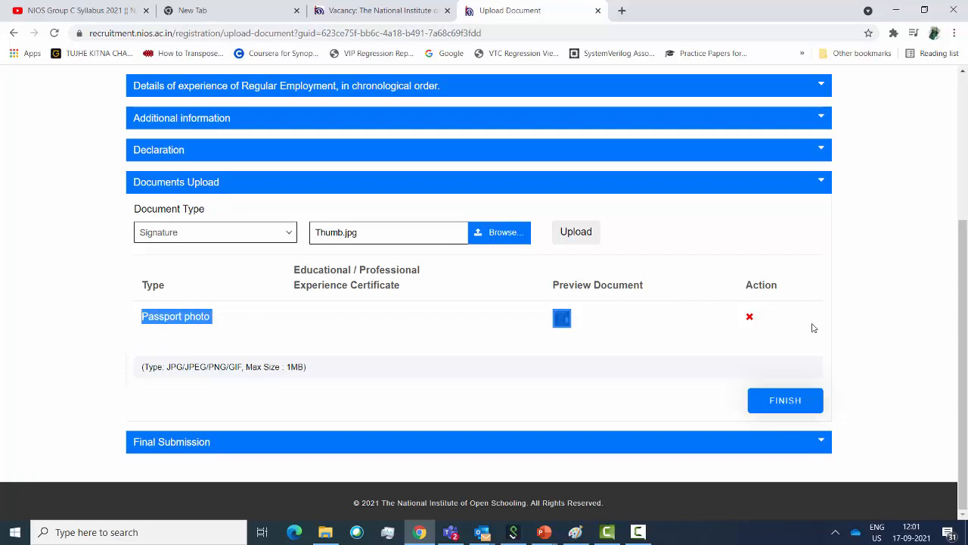
pyautogui.click(562, 318)
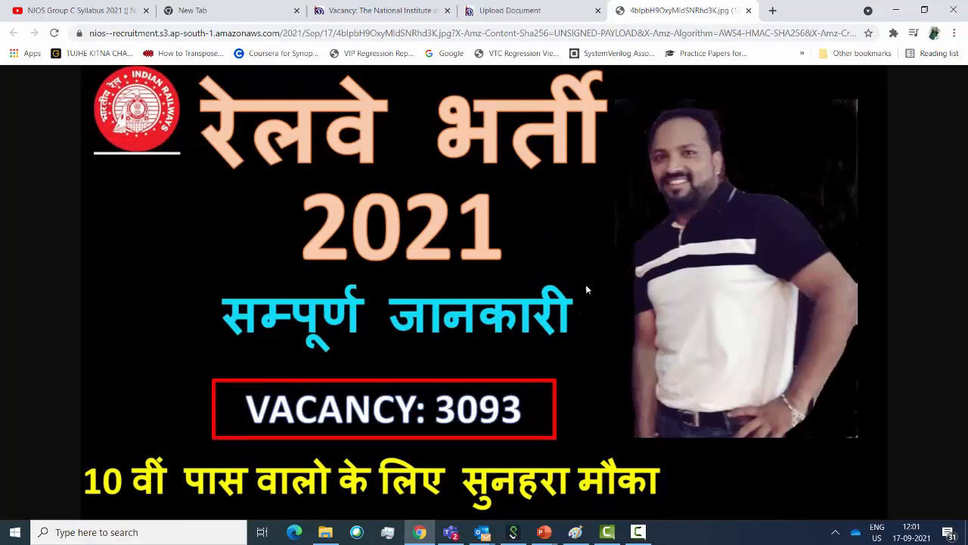
# Back on the upload form, delete the Passport photo, confirm Yes, and click FINISH
pyautogui.click(364, 15)
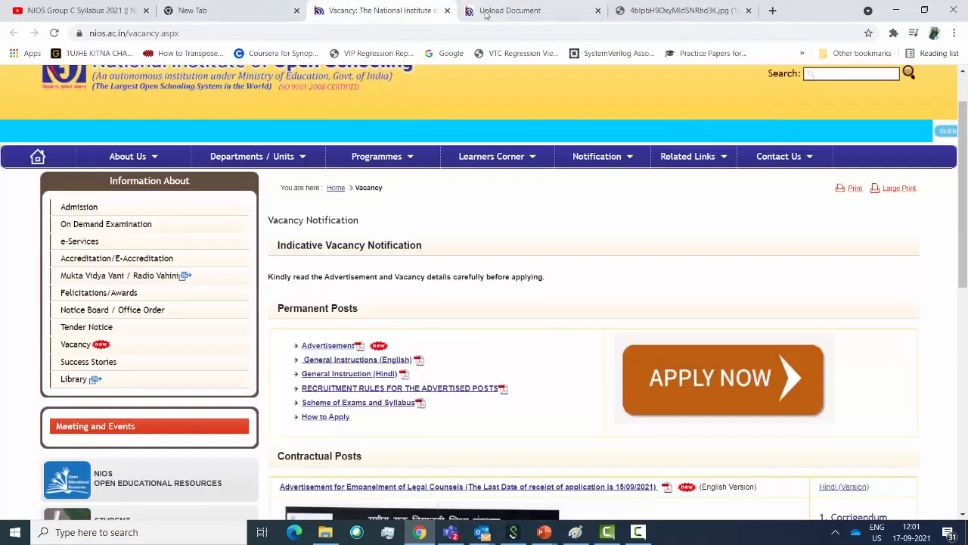
pyautogui.click(498, 11)
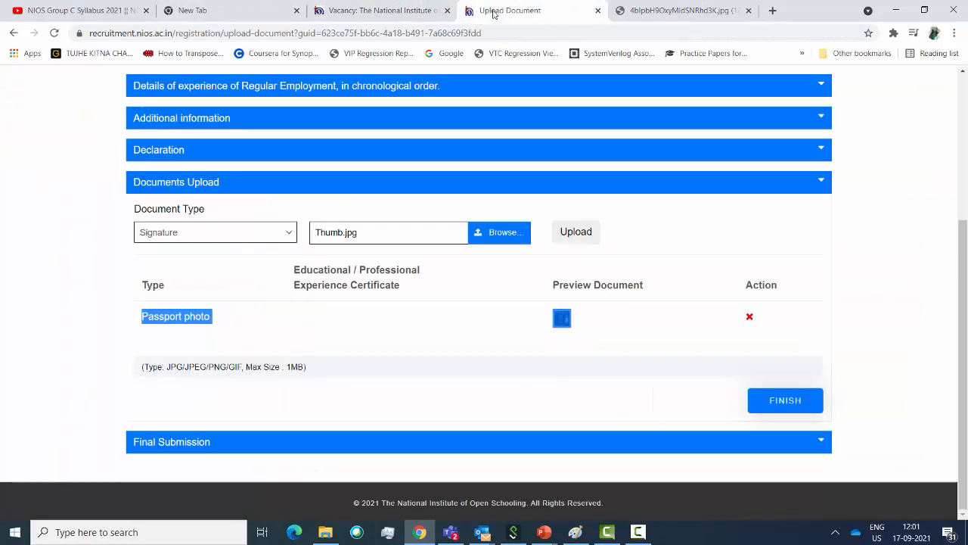
pyautogui.click(749, 319)
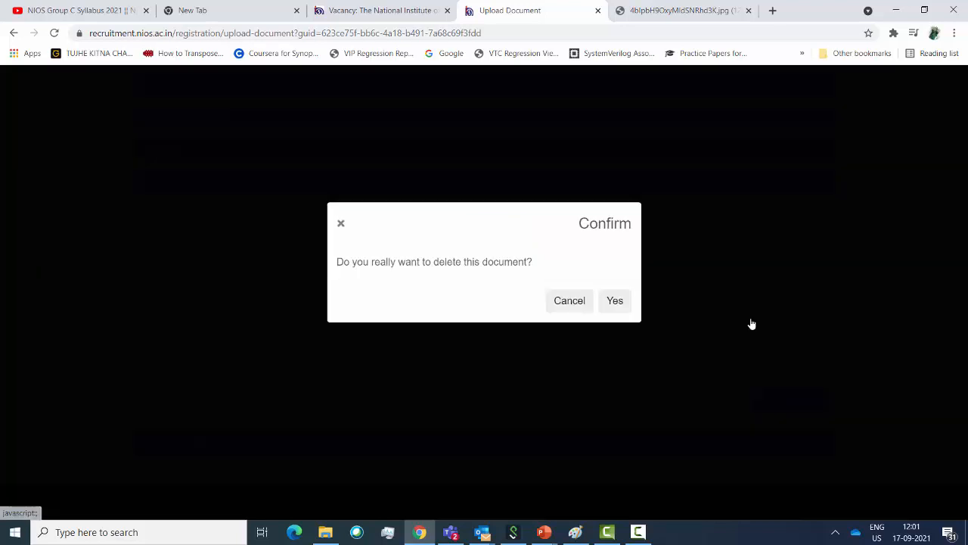
pyautogui.click(614, 302)
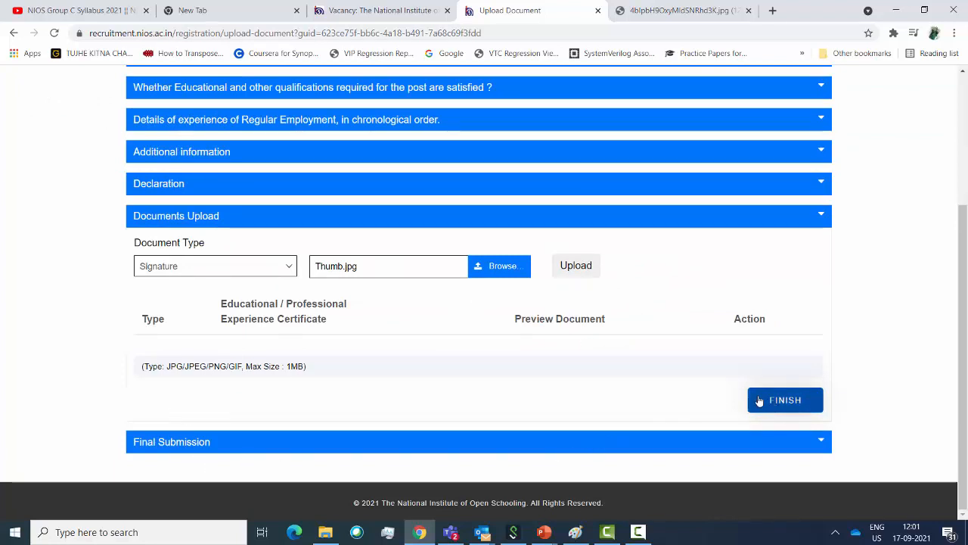
pyautogui.click(790, 407)
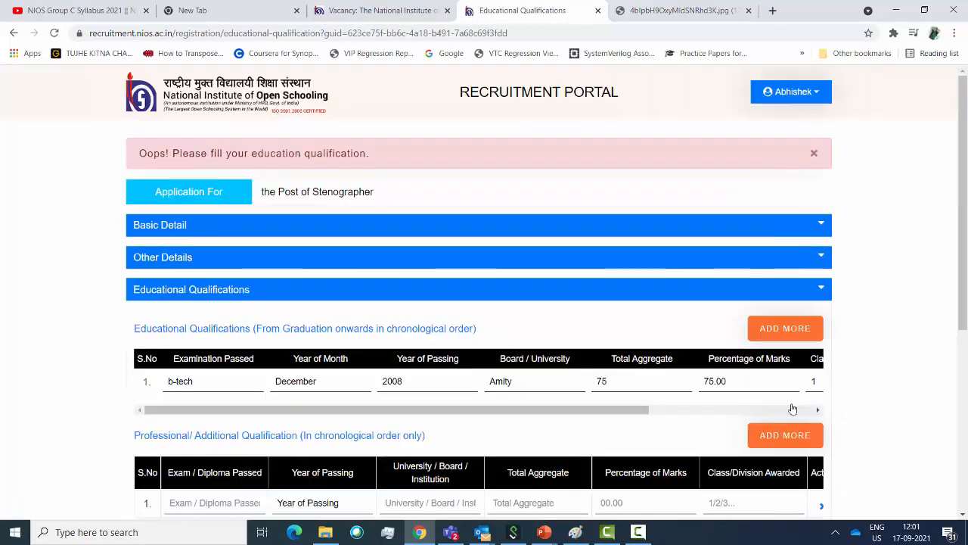
# Try proceeding to Final Submission before the qualification row is filled
pyautogui.scroll(-4, 563, 244)
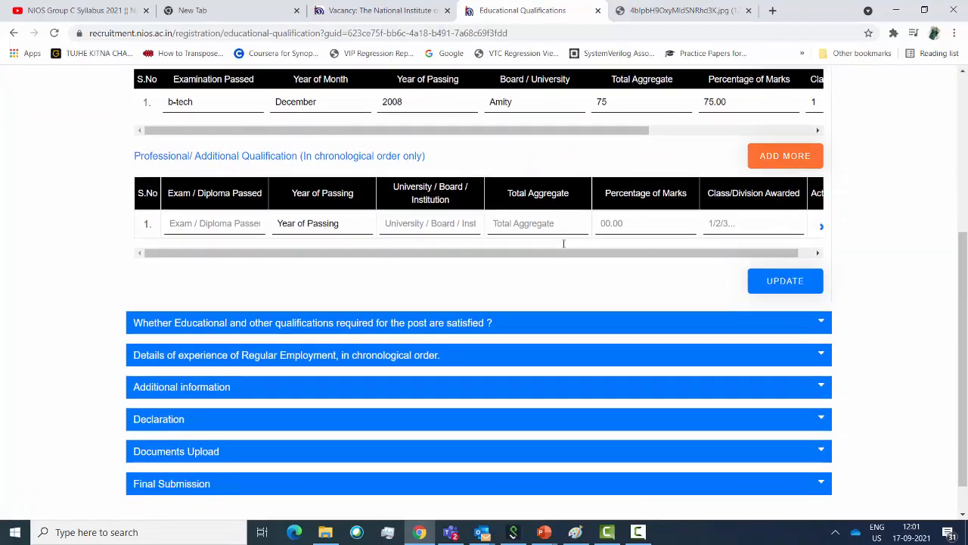
pyautogui.scroll(5, 466, 247)
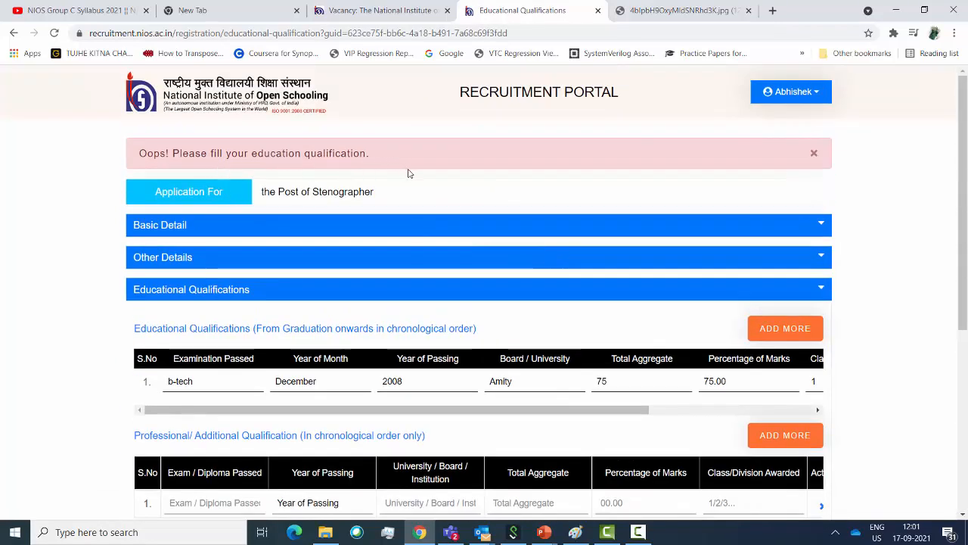
pyautogui.scroll(-3, 408, 174)
pyautogui.click(228, 313)
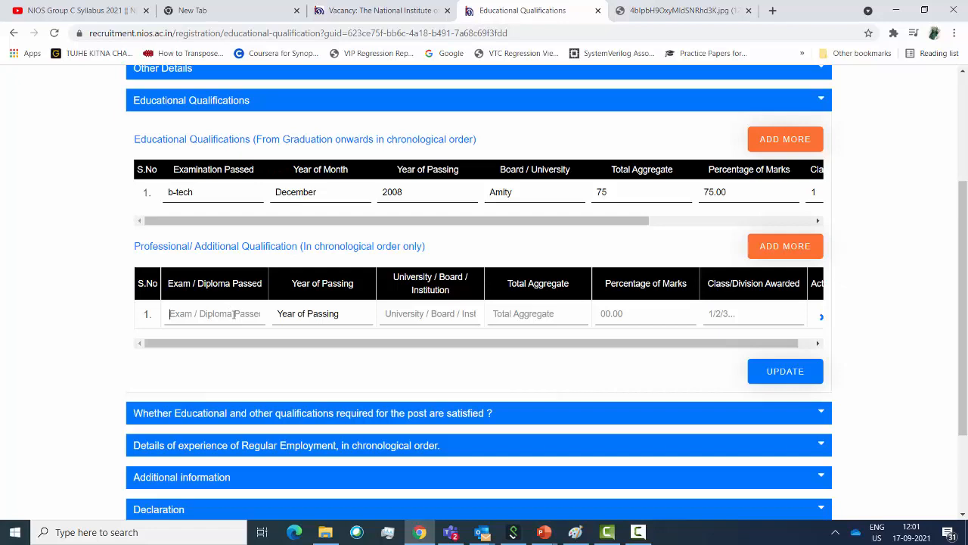
pyautogui.scroll(-2, 249, 318)
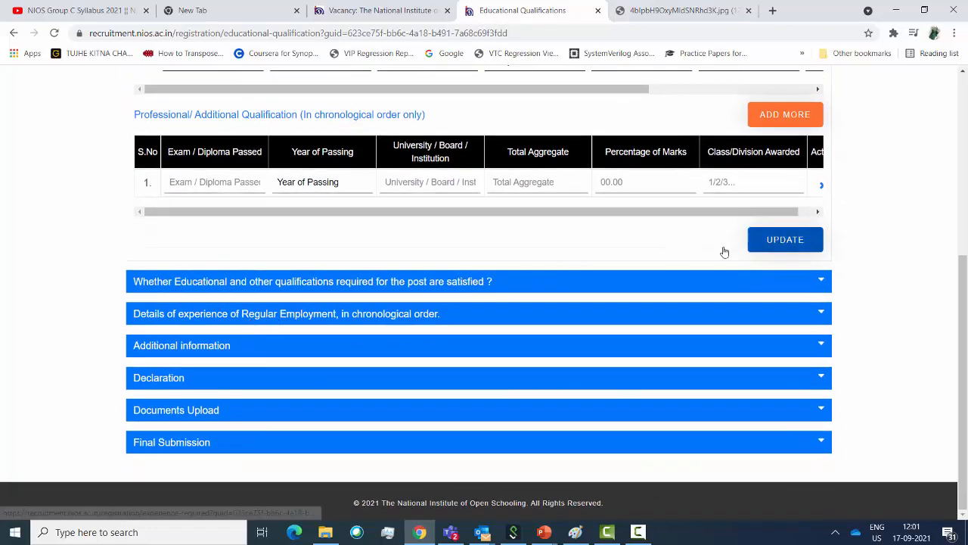
pyautogui.click(823, 443)
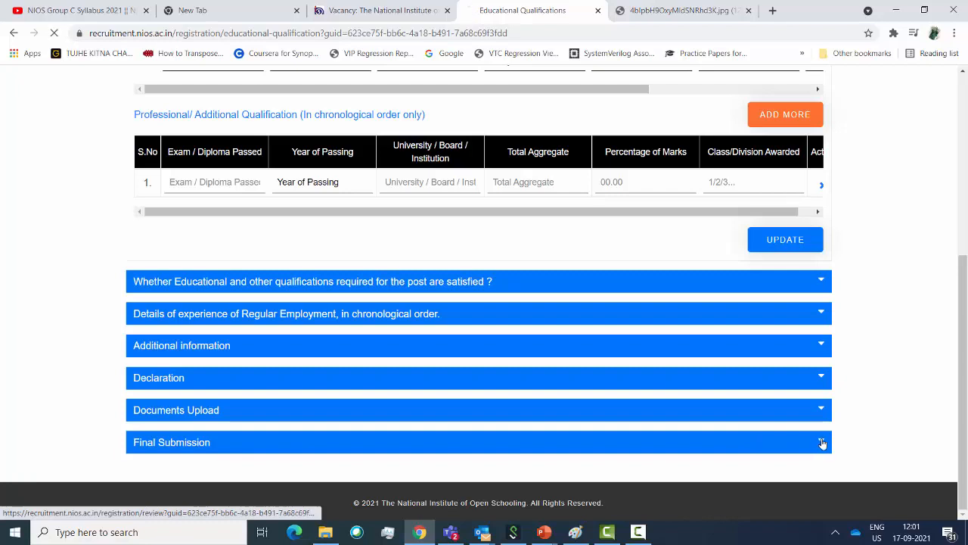
pyautogui.scroll(-4, 873, 384)
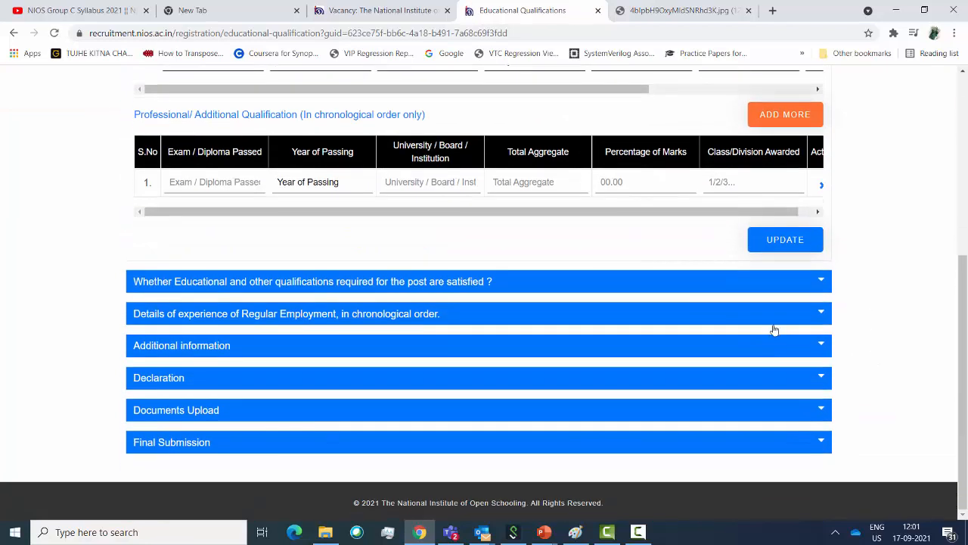
# Enter exam passed 10 with year of passing 2002 in the qualification row
pyautogui.click(230, 185)
pyautogui.write('10')
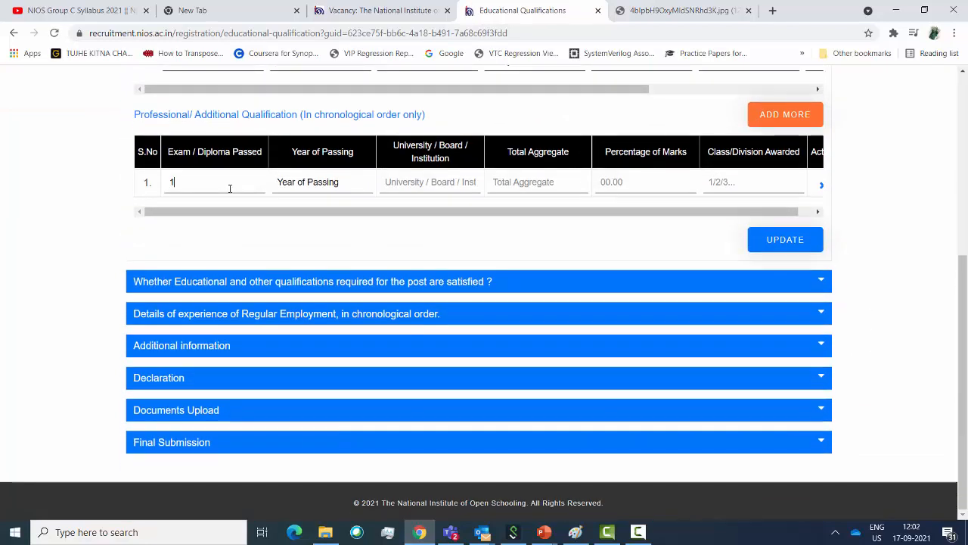
pyautogui.click(327, 180)
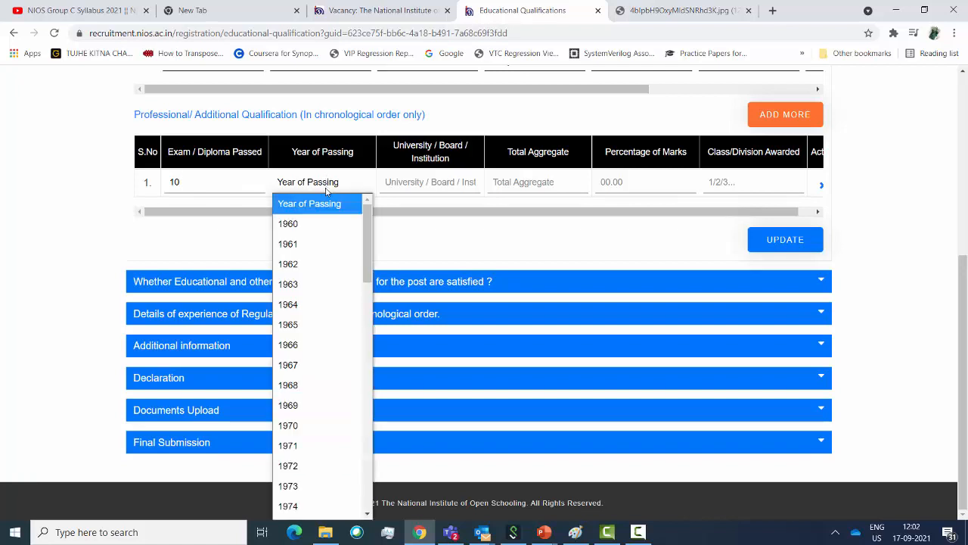
pyautogui.press('Down')
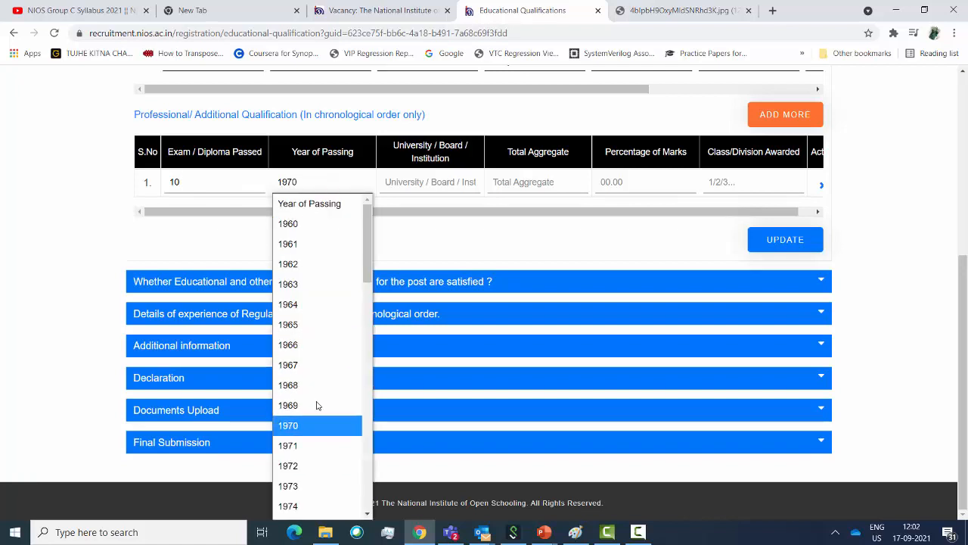
pyautogui.write('2000')
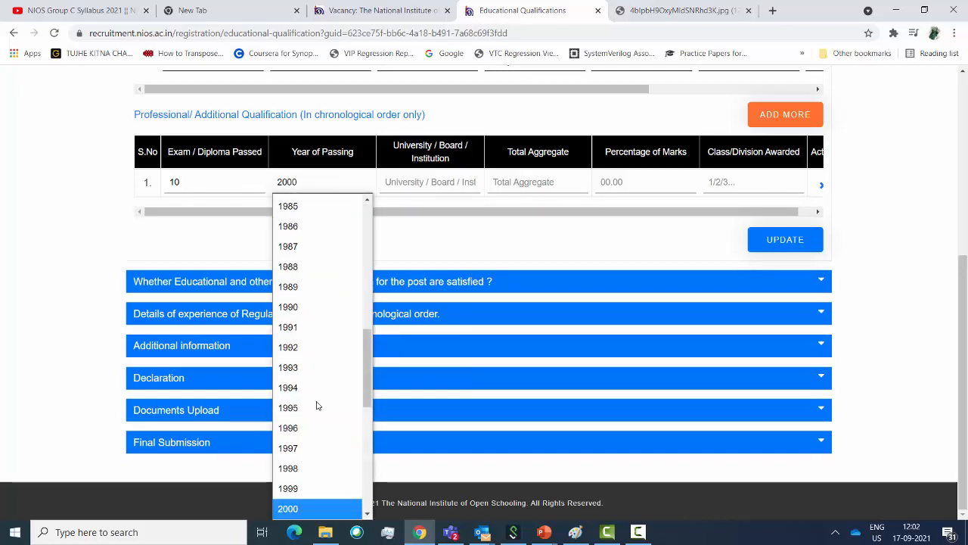
pyautogui.press('Down')
pyautogui.press('Down')
pyautogui.click(315, 507)
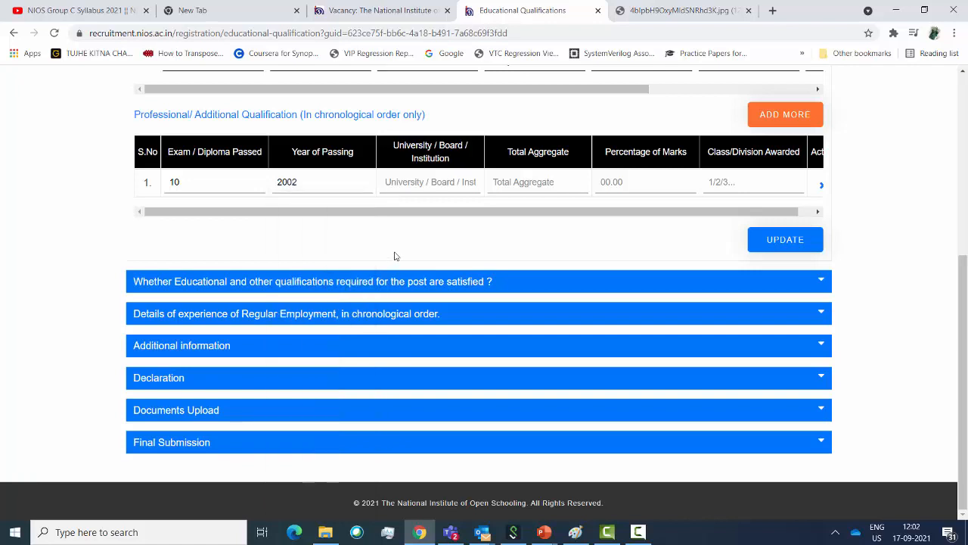
# Fill board 'raj board', aggregate 70, percentage 70 and class 1, then save with UPDATE
pyautogui.click(428, 183)
pyautogui.write('raj board')
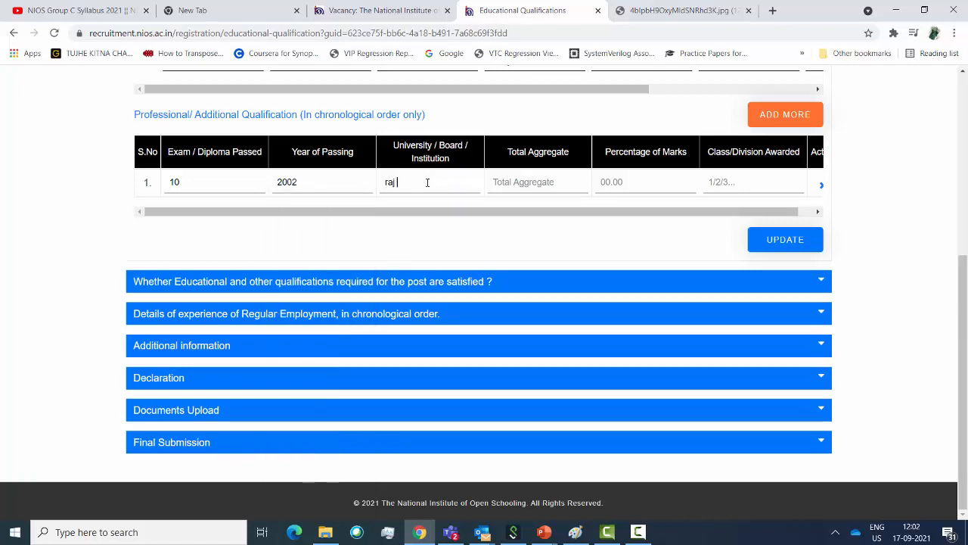
pyautogui.click(527, 182)
pyautogui.write('70')
pyautogui.click(645, 185)
pyautogui.write('70')
pyautogui.click(746, 186)
pyautogui.write('1')
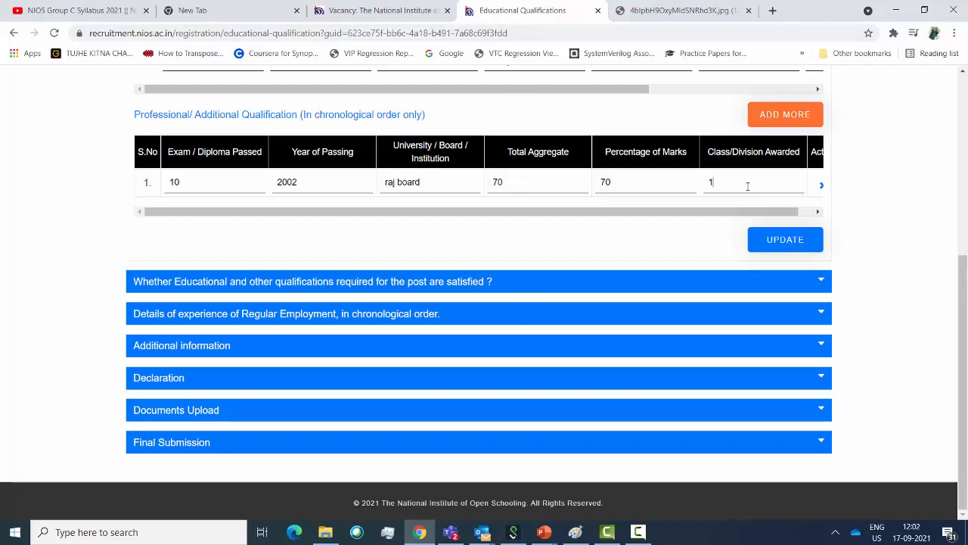
pyautogui.moveTo(749, 214); pyautogui.dragTo(765, 214)
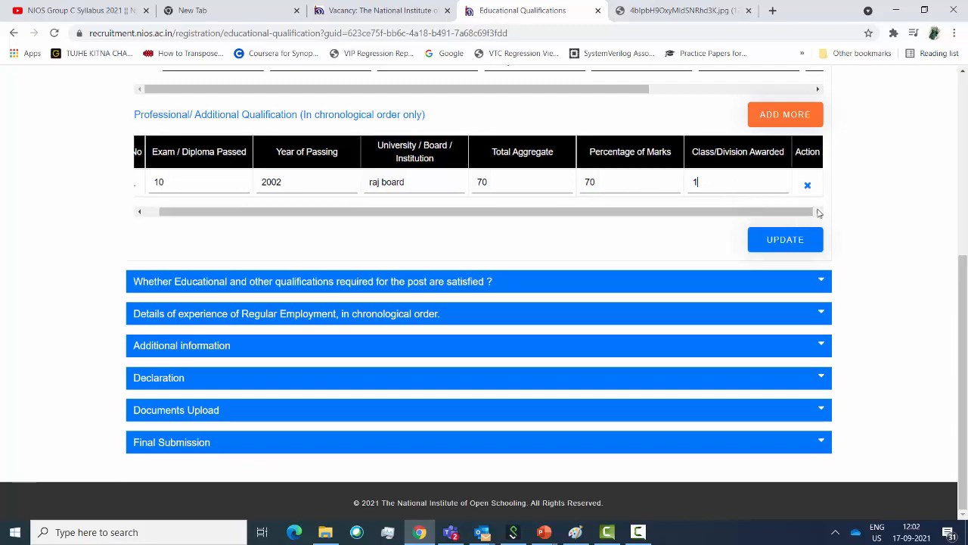
pyautogui.click(785, 240)
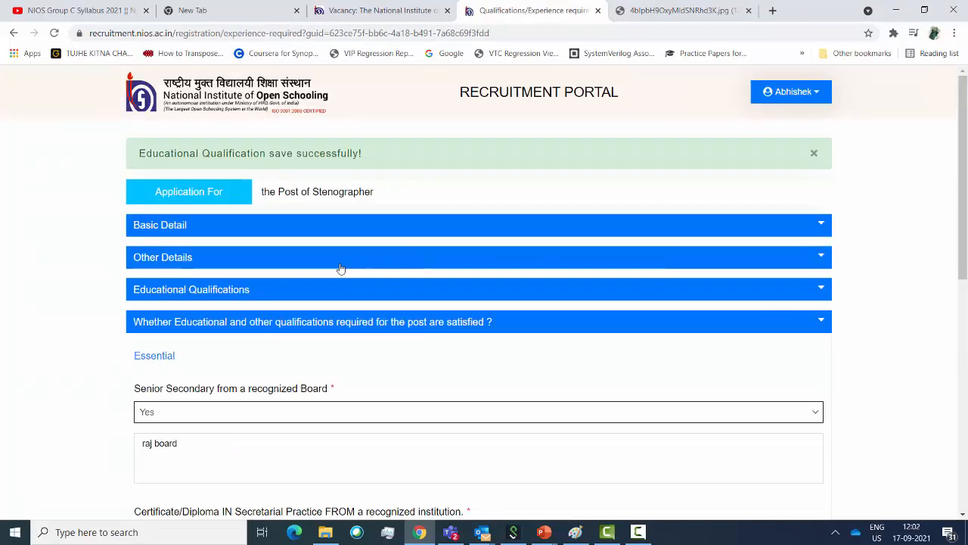
# Review the final submission, check the application fee, and pay through UBI with PAY NOW
pyautogui.scroll(-4, 444, 286)
pyautogui.scroll(-3, 444, 286)
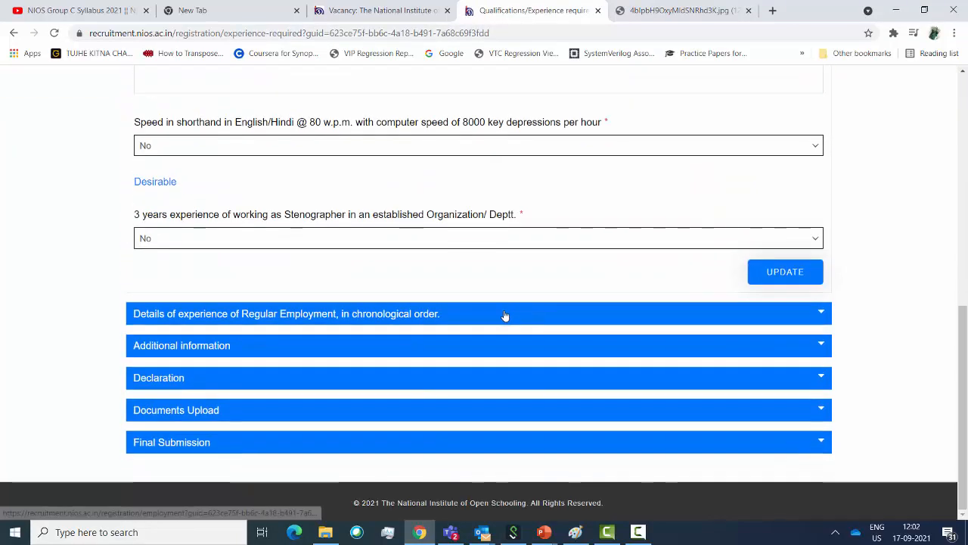
pyautogui.click(829, 446)
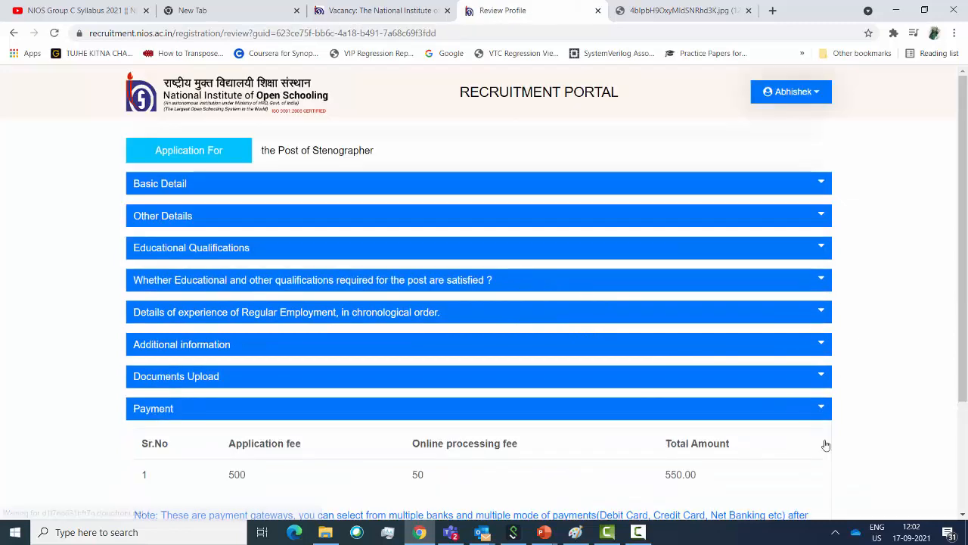
pyautogui.scroll(-2, 582, 333)
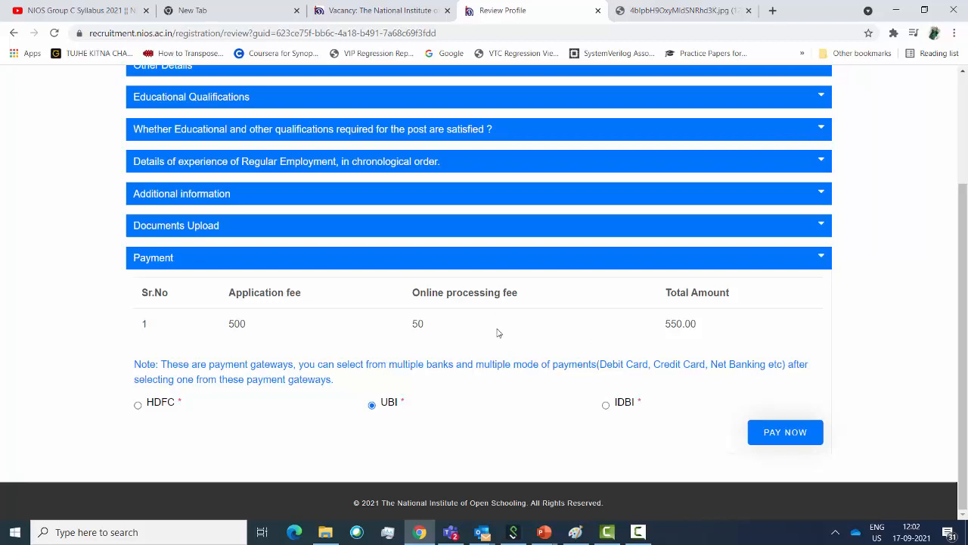
pyautogui.doubleClick(236, 326)
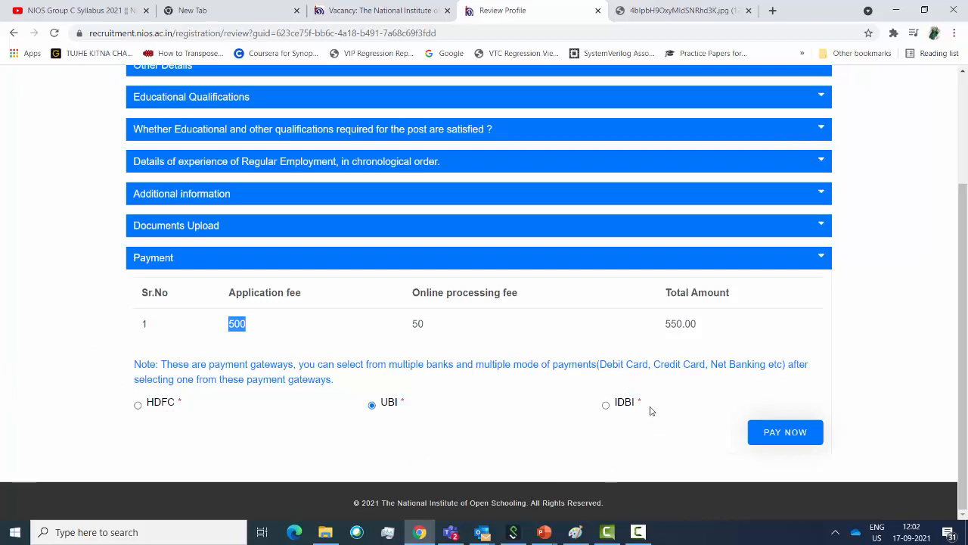
pyautogui.click(787, 437)
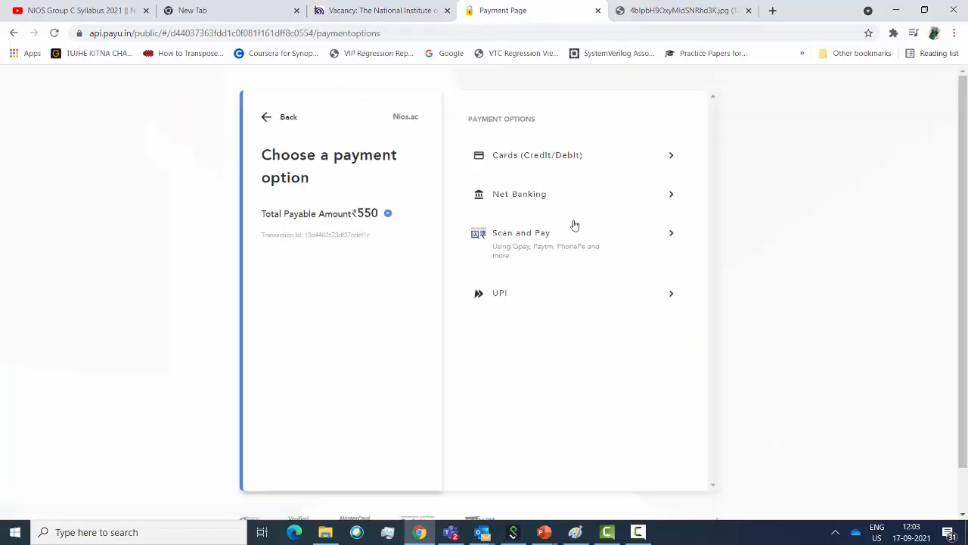
# View the PayU Cards (Credit/Debit) form, then go back twice to cancel the payment
pyautogui.click(633, 162)
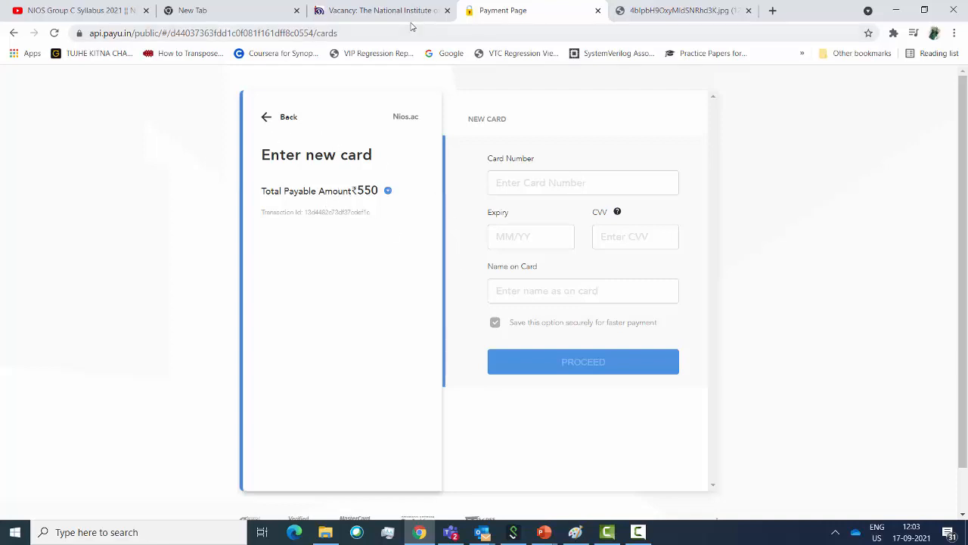
pyautogui.click(13, 35)
pyautogui.click(13, 34)
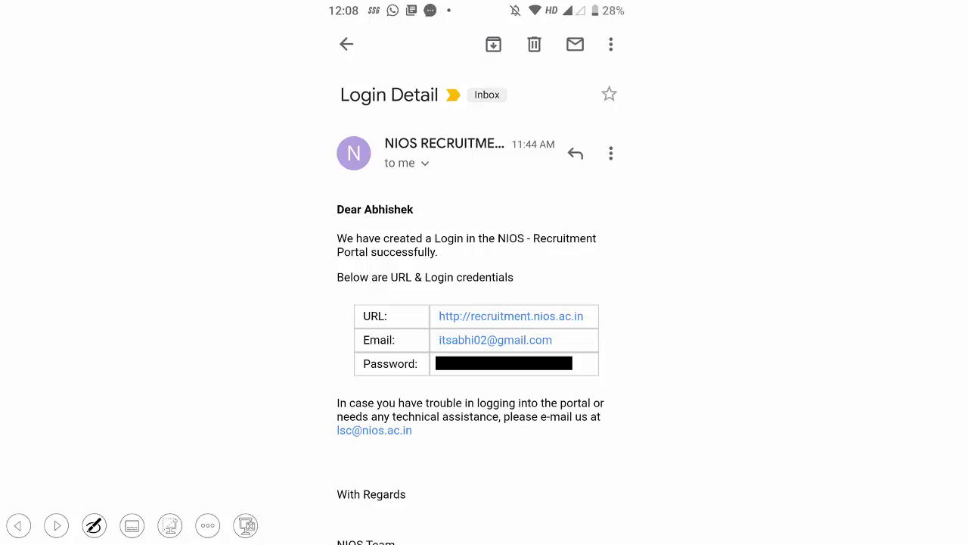
# Draw two red checkmarks, marks beside the URL, Email and password rows, and a wavy line
pyautogui.moveTo(126, 247); pyautogui.dragTo(233, 157)
pyautogui.moveTo(129, 284); pyautogui.dragTo(265, 180)
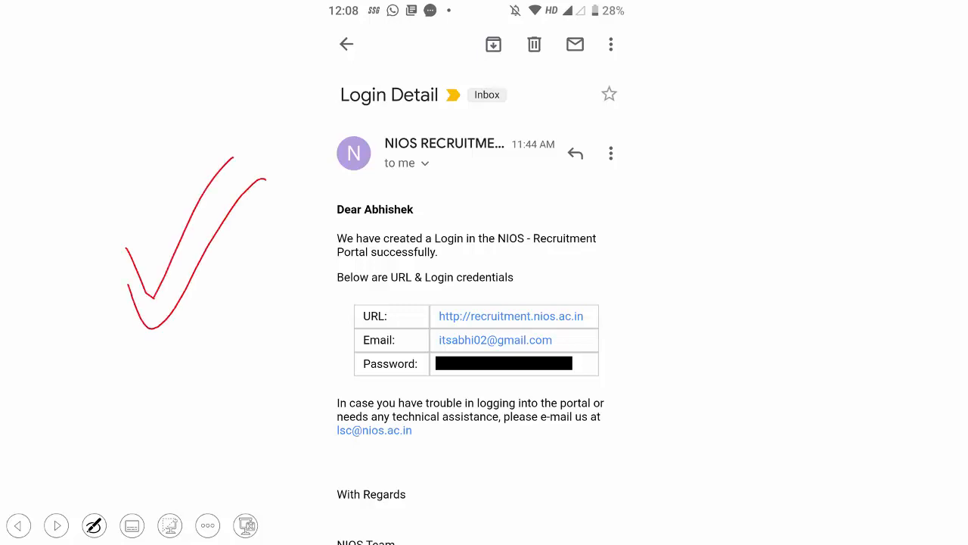
pyautogui.moveTo(313, 374); pyautogui.dragTo(371, 315)
pyautogui.moveTo(338, 399); pyautogui.dragTo(378, 354)
pyautogui.moveTo(673, 276)
pyautogui.mouseDown()
pyautogui.moveTo(653, 302)
pyautogui.moveTo(648, 425)
pyautogui.mouseUp()
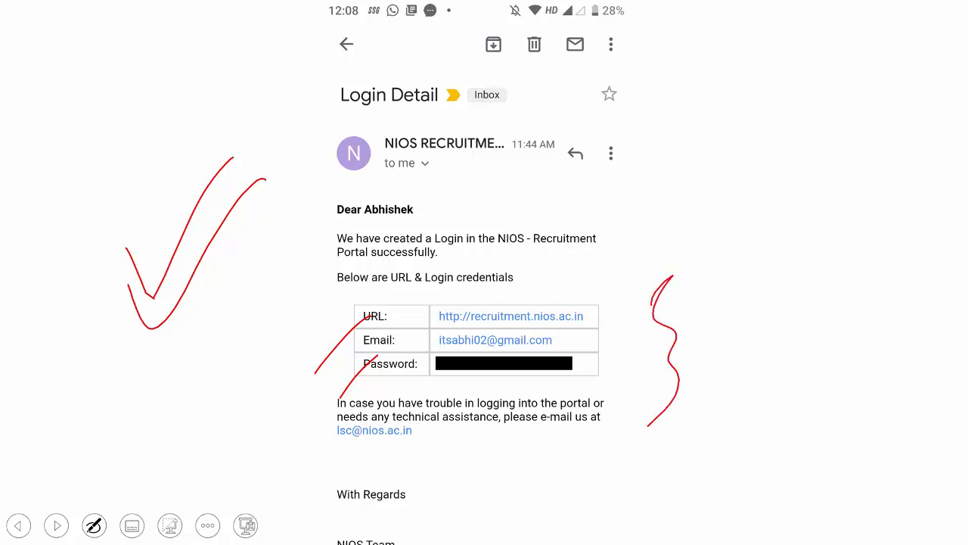
# Handwrite and underline the word 'login' at the upper right of the slide
pyautogui.moveTo(681, 165); pyautogui.dragTo(686, 207)
pyautogui.moveTo(700, 210); pyautogui.dragTo(726, 199)
pyautogui.moveTo(765, 135)
pyautogui.mouseDown()
pyautogui.moveTo(759, 182)
pyautogui.moveTo(791, 133)
pyautogui.moveTo(823, 127)
pyautogui.mouseUp()
pyautogui.click(773, 112)
pyautogui.click(803, 107)
pyautogui.moveTo(727, 224); pyautogui.dragTo(855, 138)
pyautogui.moveTo(859, 143); pyautogui.dragTo(704, 274)
pyautogui.moveTo(803, 125)
pyautogui.mouseDown()
pyautogui.moveTo(808, 110)
pyautogui.moveTo(823, 114)
pyautogui.mouseUp()
pyautogui.moveTo(712, 186)
pyautogui.mouseDown()
pyautogui.moveTo(728, 167)
pyautogui.moveTo(728, 198)
pyautogui.mouseUp()
pyautogui.moveTo(691, 166)
pyautogui.mouseDown()
pyautogui.moveTo(701, 212)
pyautogui.moveTo(713, 203)
pyautogui.mouseUp()
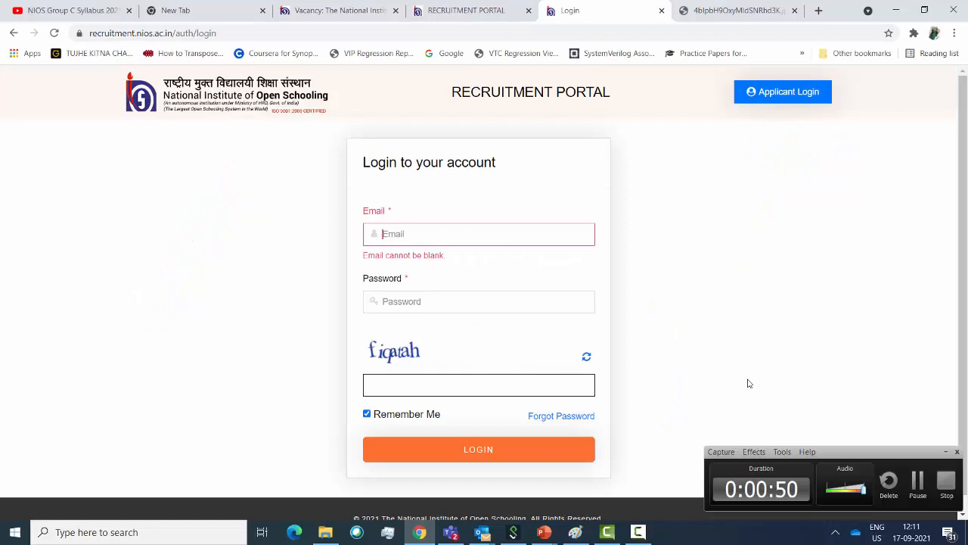
# Close the old login page and reach Applicant Login via APPLY NOW on the vacancy page
pyautogui.click(946, 454)
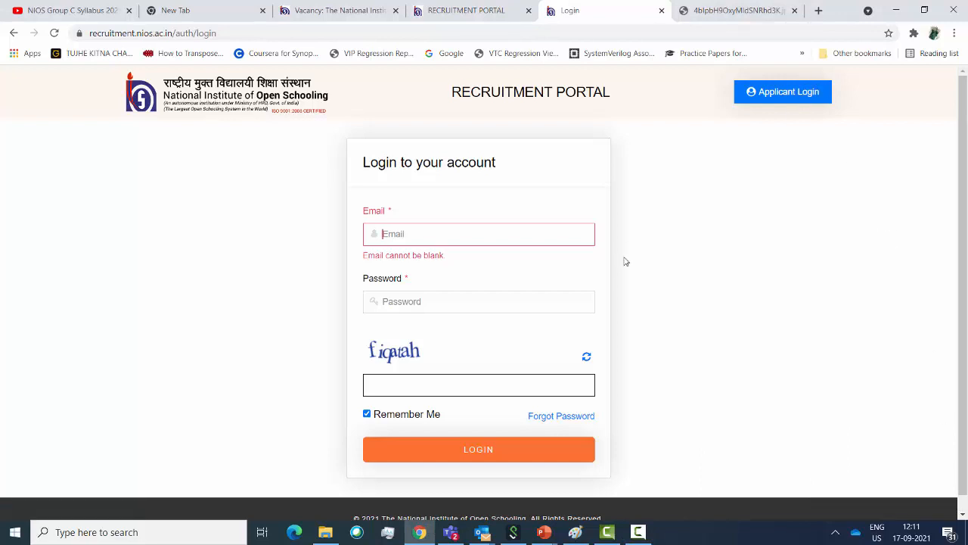
pyautogui.click(661, 11)
pyautogui.click(362, 12)
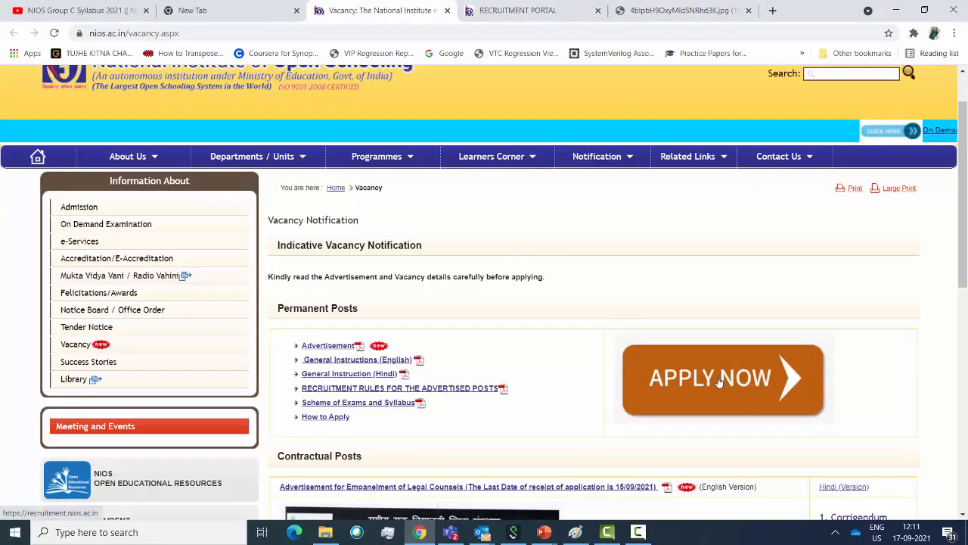
pyautogui.click(747, 397)
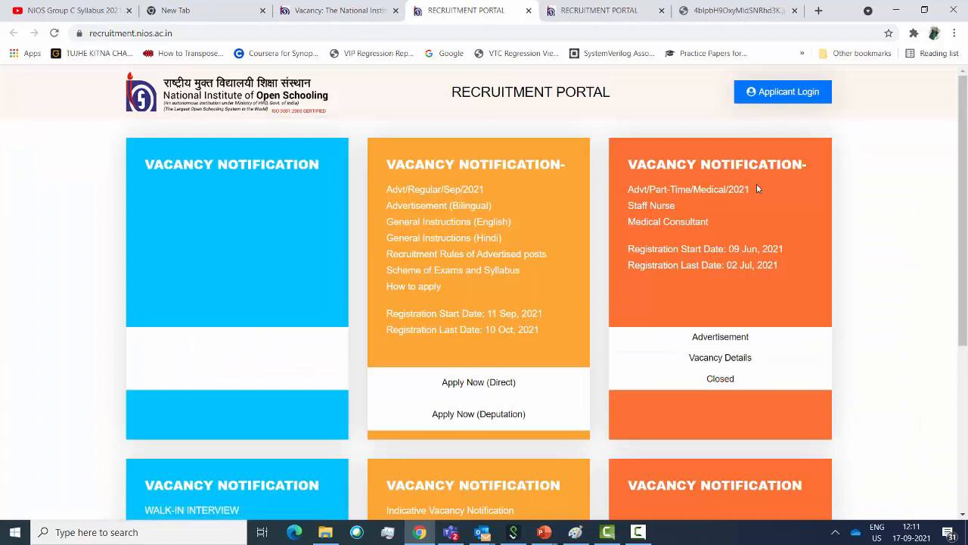
pyautogui.click(781, 92)
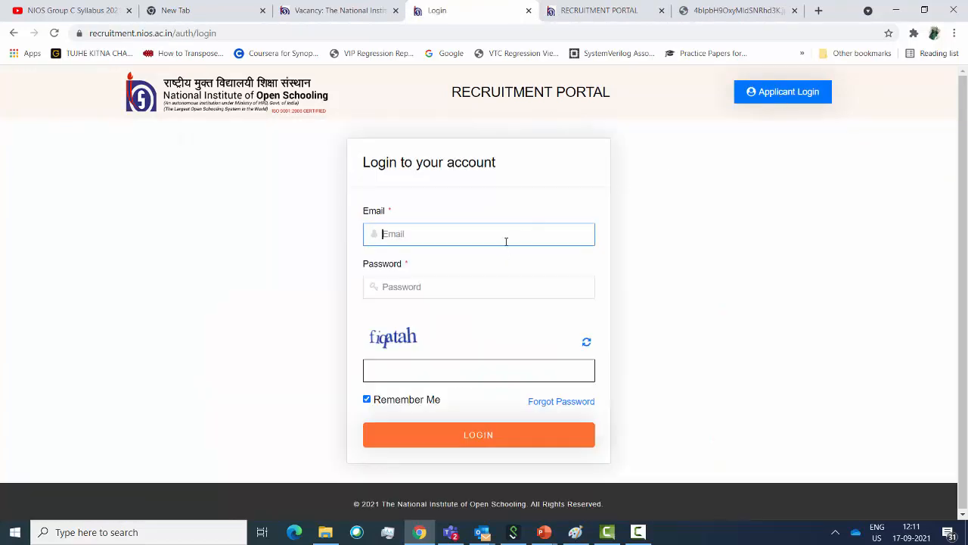
# Enter the applicant's e-mail, password and captcha and submit LOGIN
pyautogui.click(450, 371)
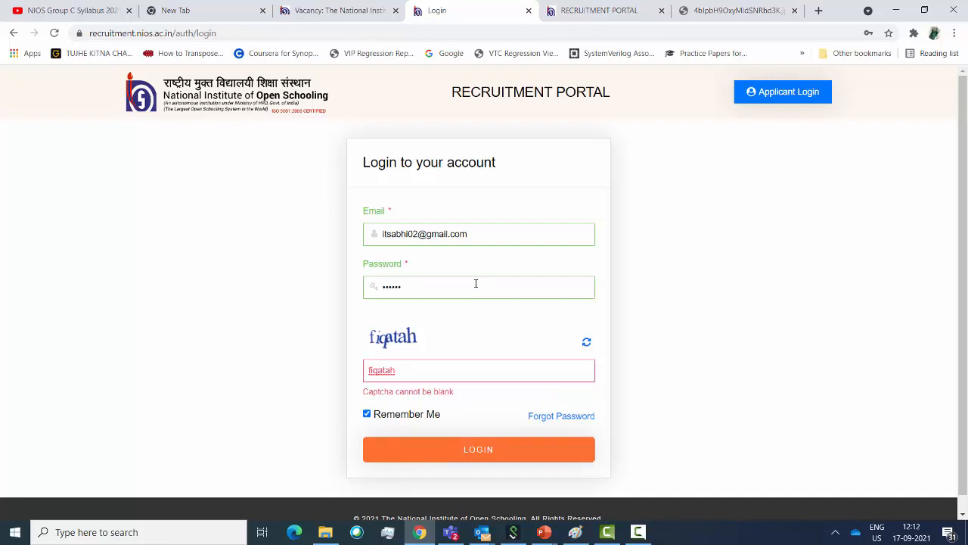
pyautogui.click(480, 452)
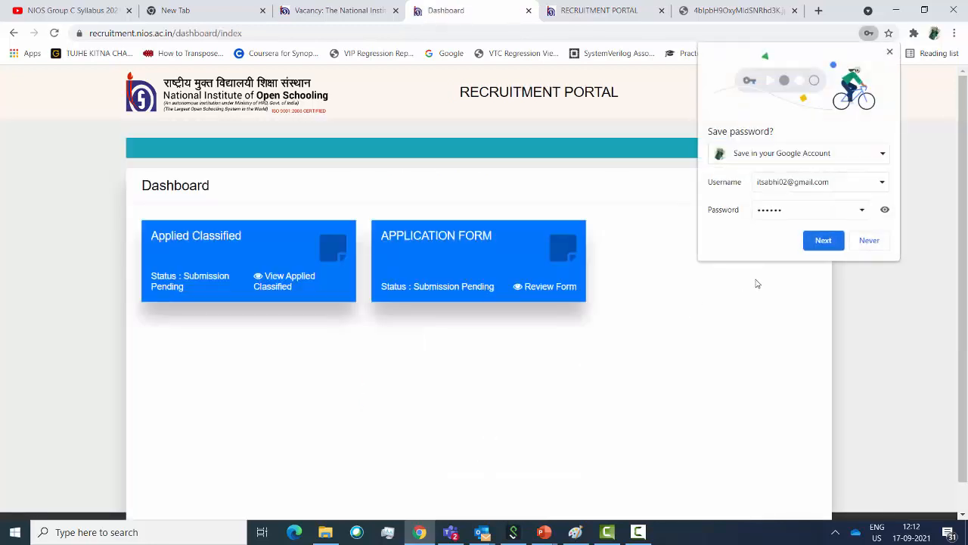
# Decline saving the password, open Review Form on the Application Form card and expand Basic Detail
pyautogui.click(872, 242)
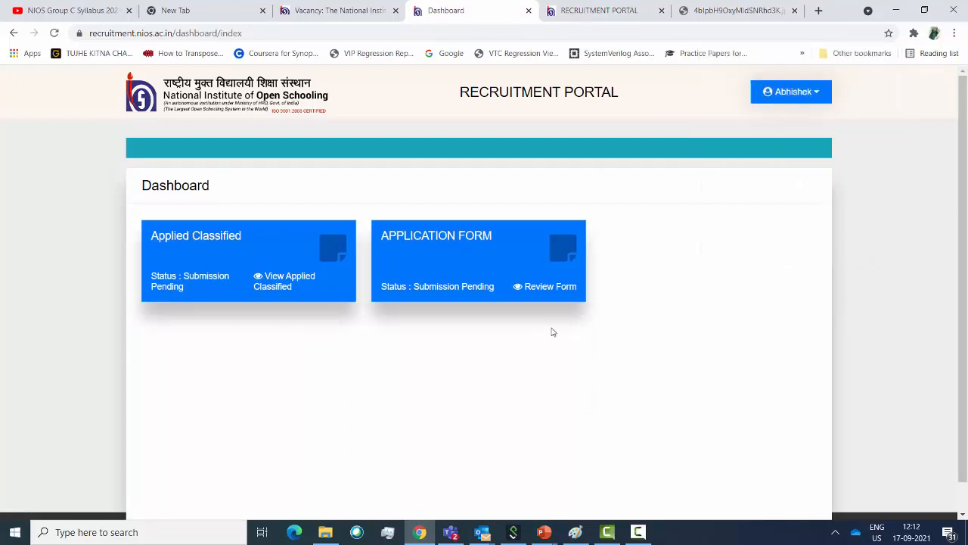
pyautogui.scroll(-1, 555, 333)
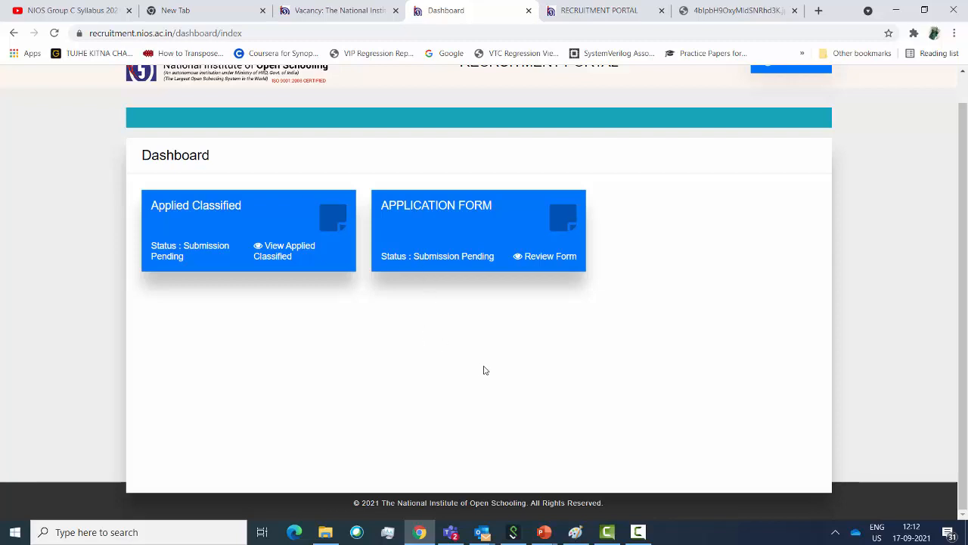
pyautogui.scroll(1, 651, 333)
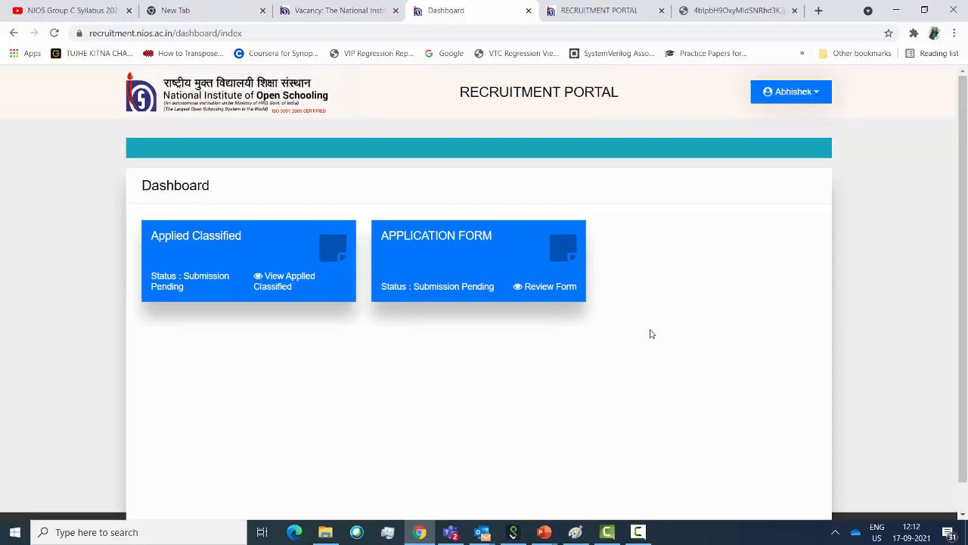
pyautogui.click(555, 290)
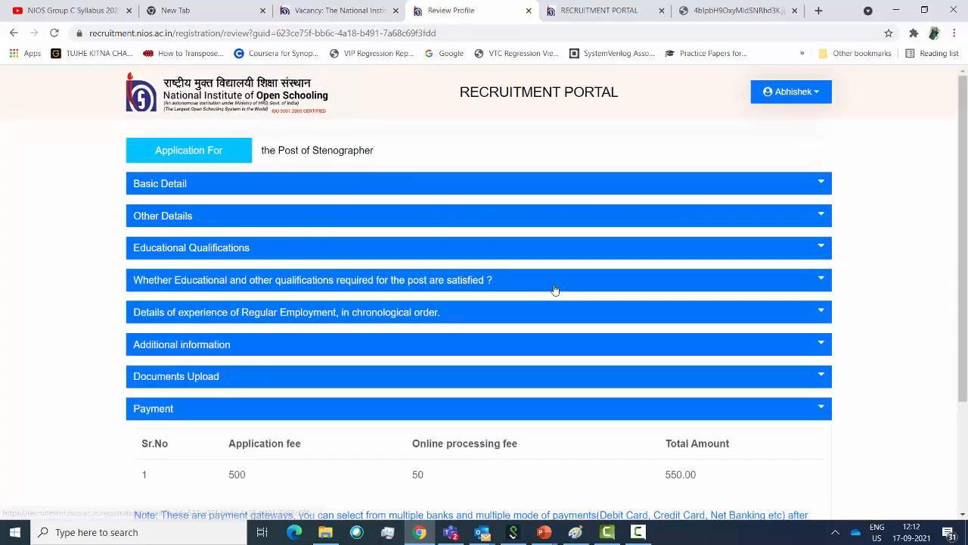
pyautogui.click(824, 177)
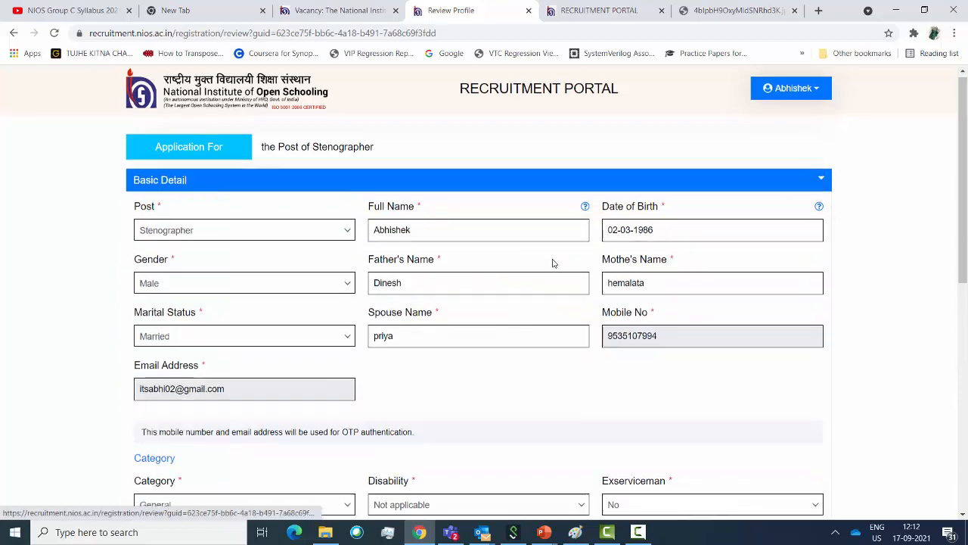
pyautogui.scroll(-6, 537, 292)
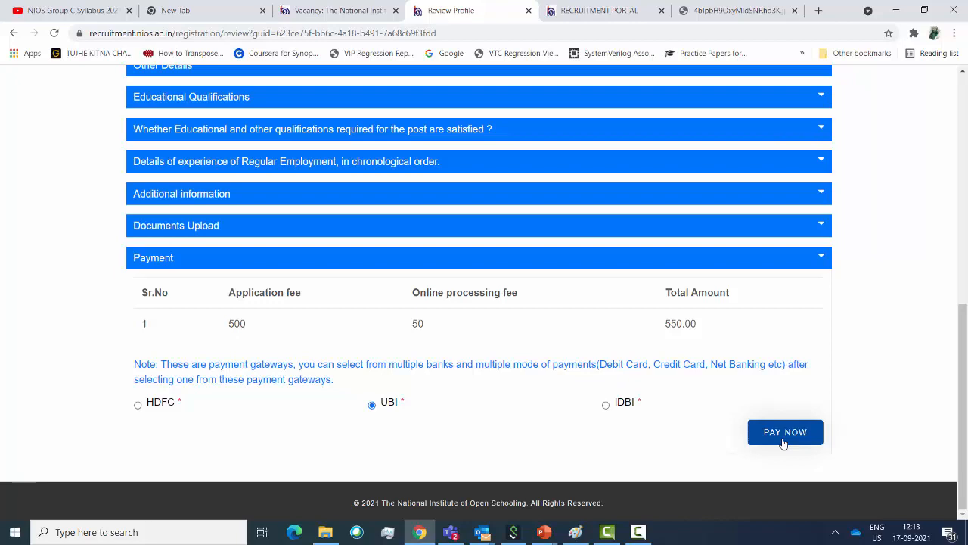
pyautogui.scroll(7, 784, 444)
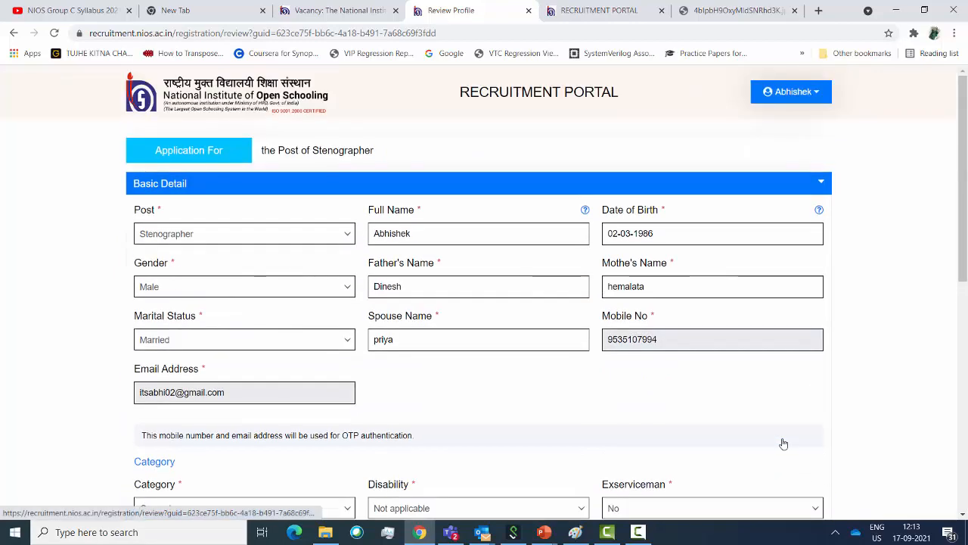